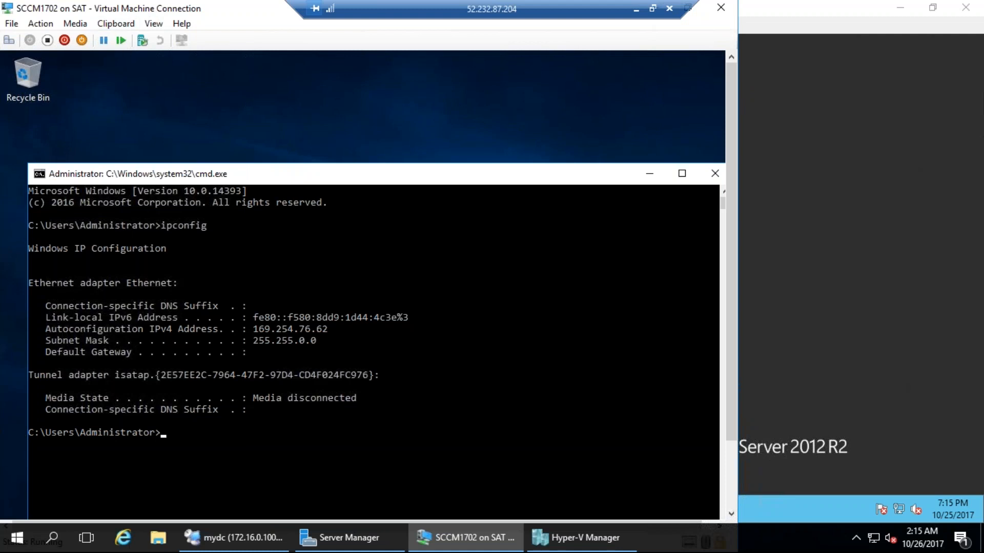
Rerun ipconfig in the VM's command prompt and highlight the IPv4 address, subnet and gateway lines
click(726, 490)
key(Up)
key(Return)
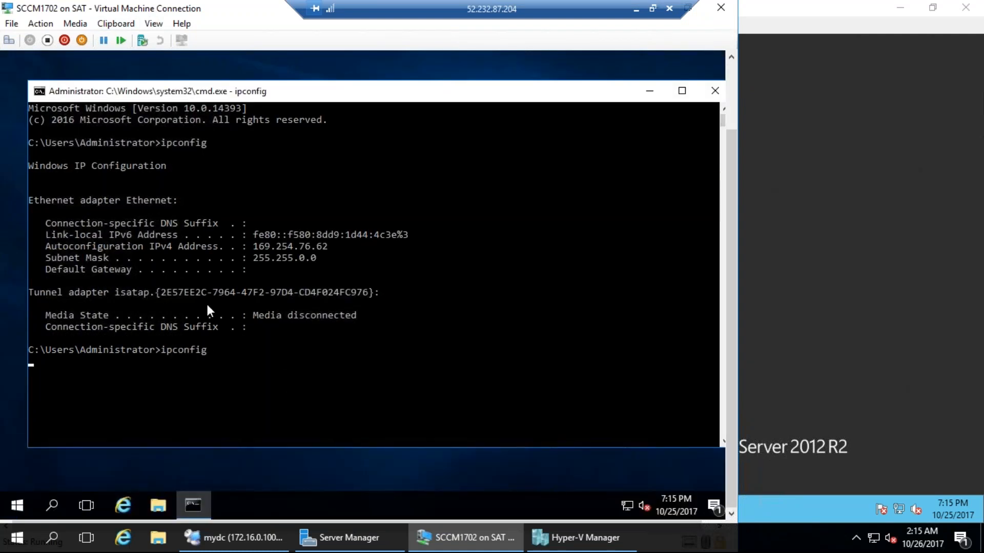
drag(253, 257, 397, 292)
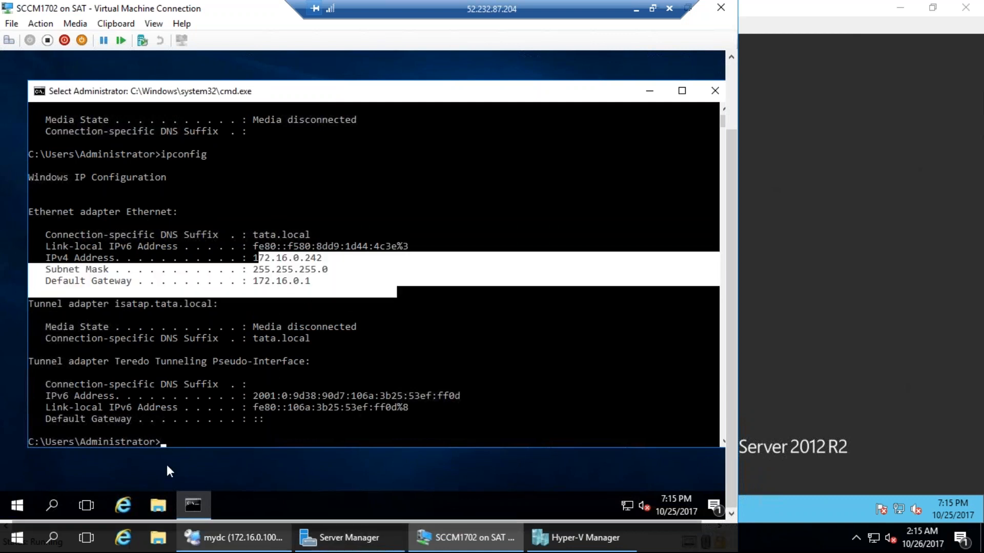
Compare the VM's 172.16.0.242 address against the domain controller mydc's network, then return to the VM and clear the selection
click(233, 537)
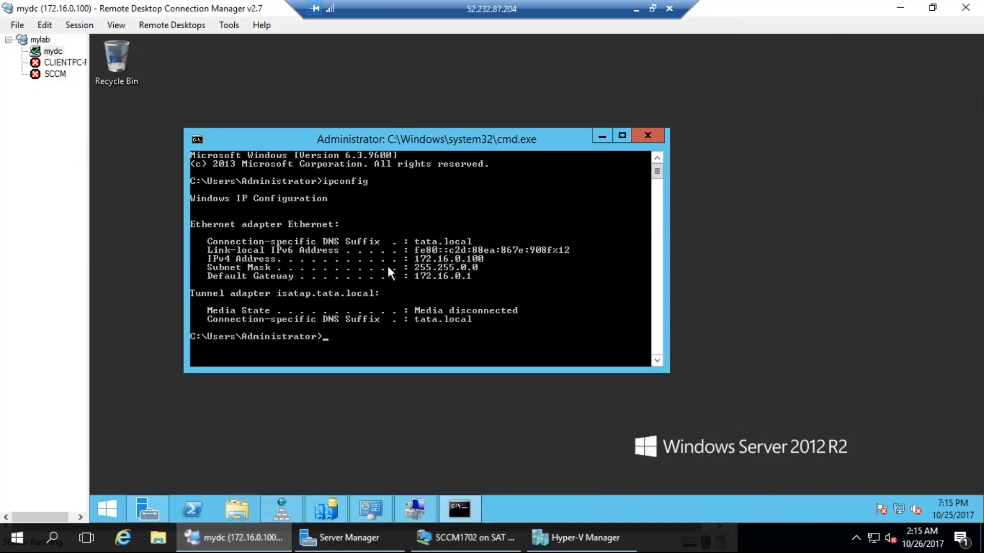
click(461, 538)
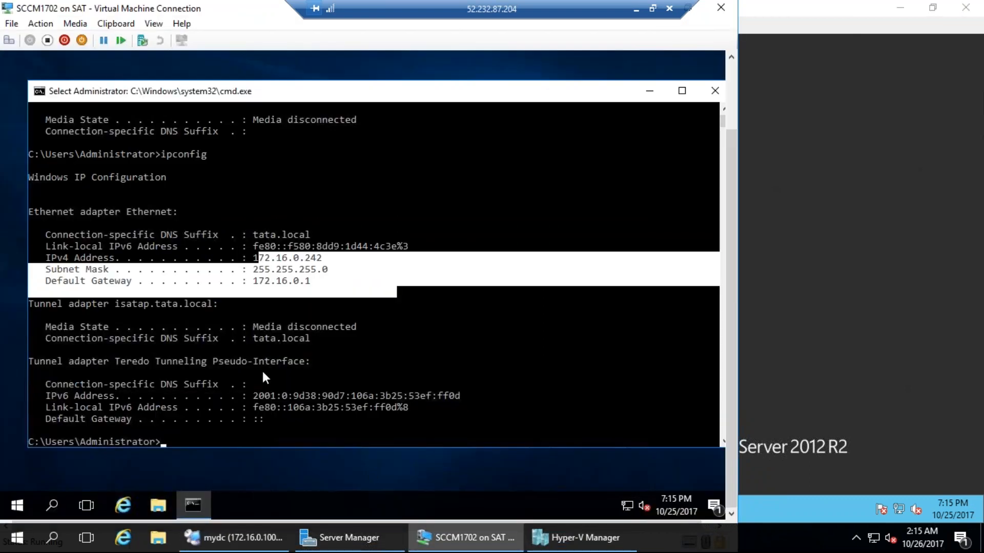
click(411, 384)
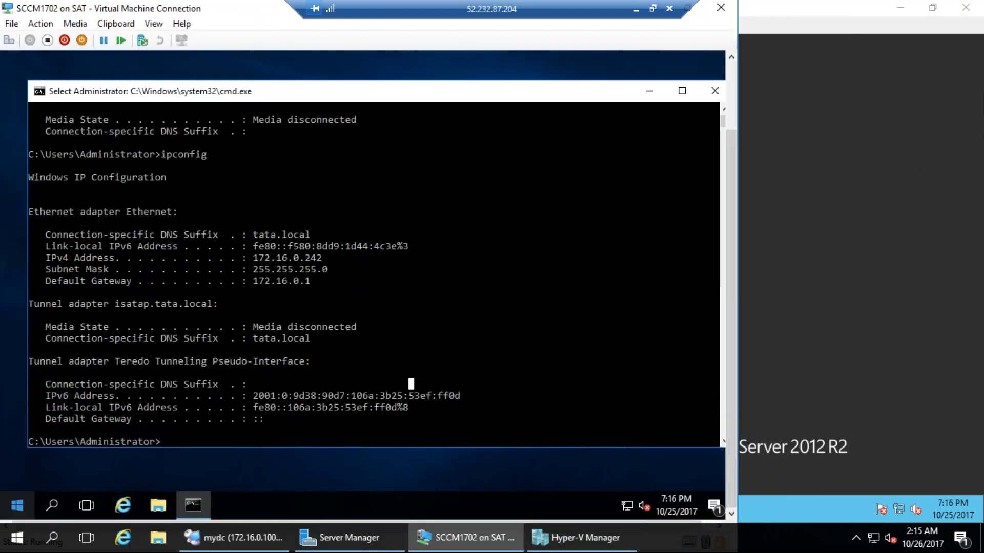
right_click(23, 506)
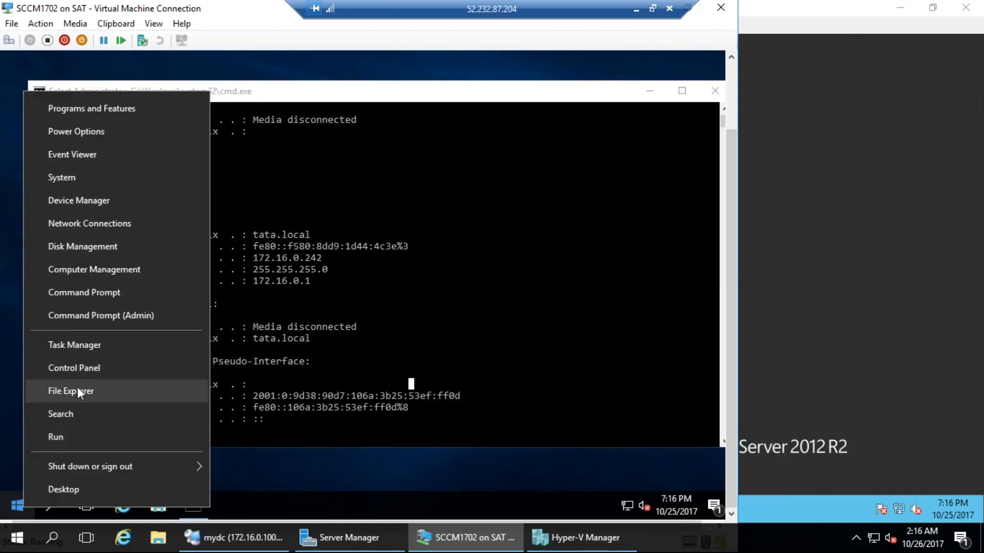
Change the computer name to cm1702 in System Properties
click(82, 179)
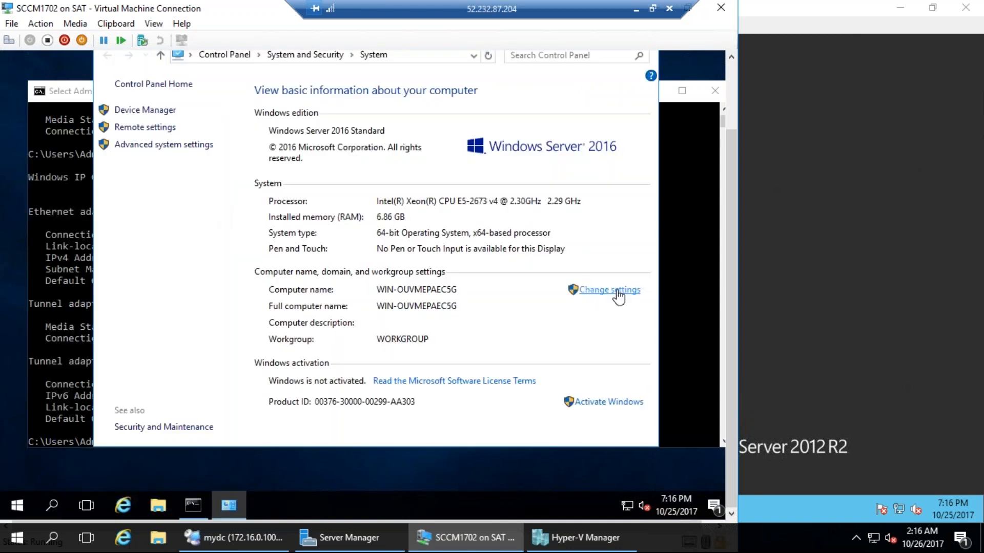
click(622, 291)
click(314, 220)
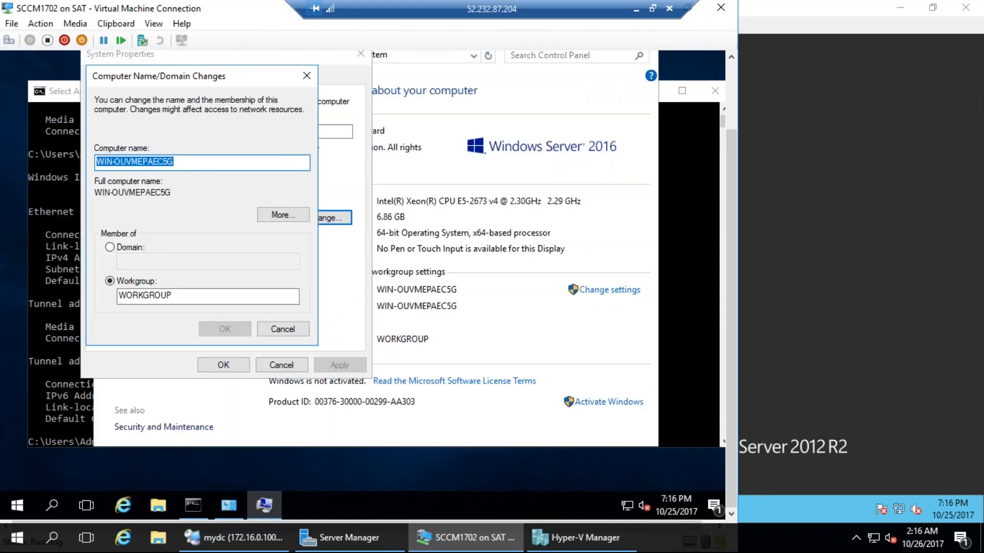
text(inh)
key(BackSpace)
key(BackSpace)
key(BackSpace)
text(cm)
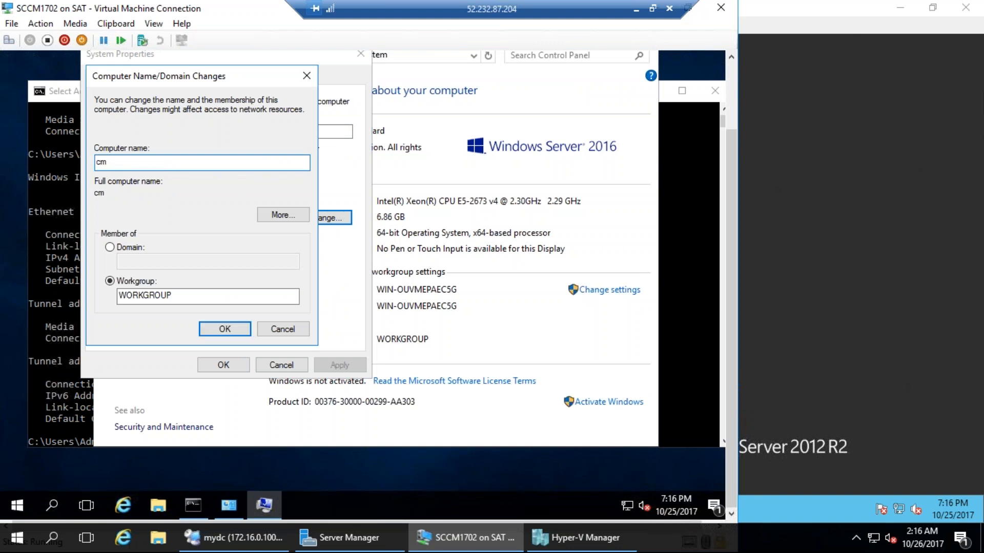
text(1702)
click(224, 333)
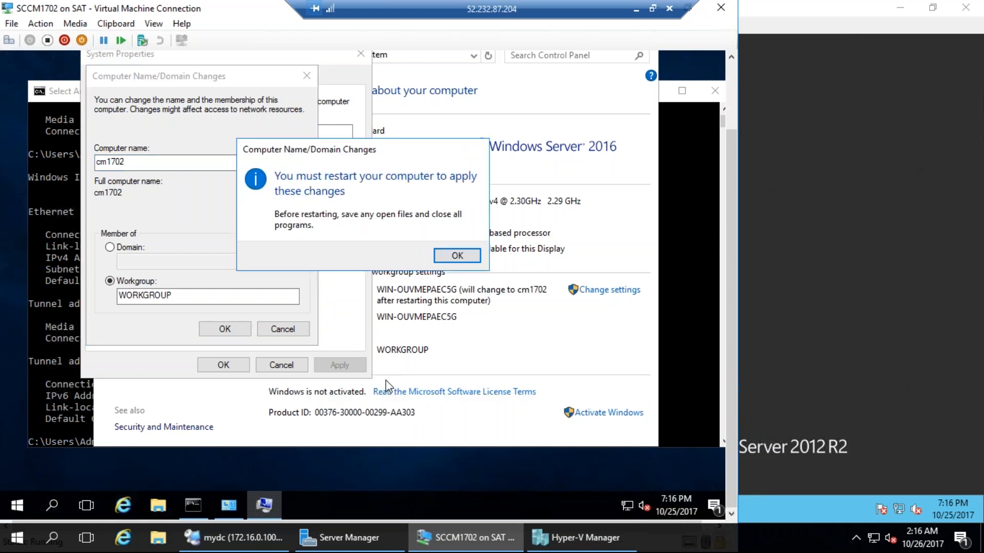
Acknowledge the restart notice, close System Properties and restart the server now
click(453, 254)
click(232, 367)
click(396, 251)
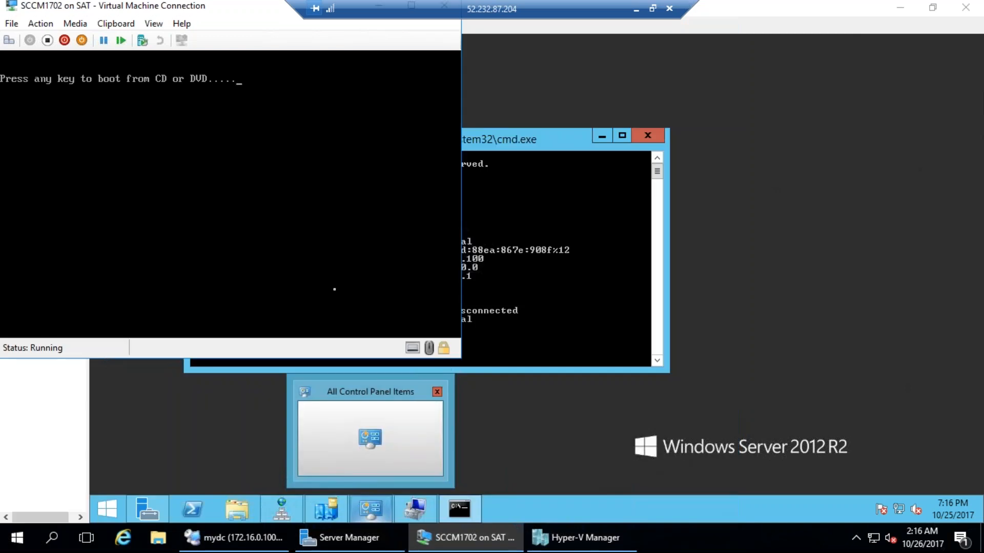
Let the server boot, sign in as Administrator with its password, and allow network discovery
key(Return)
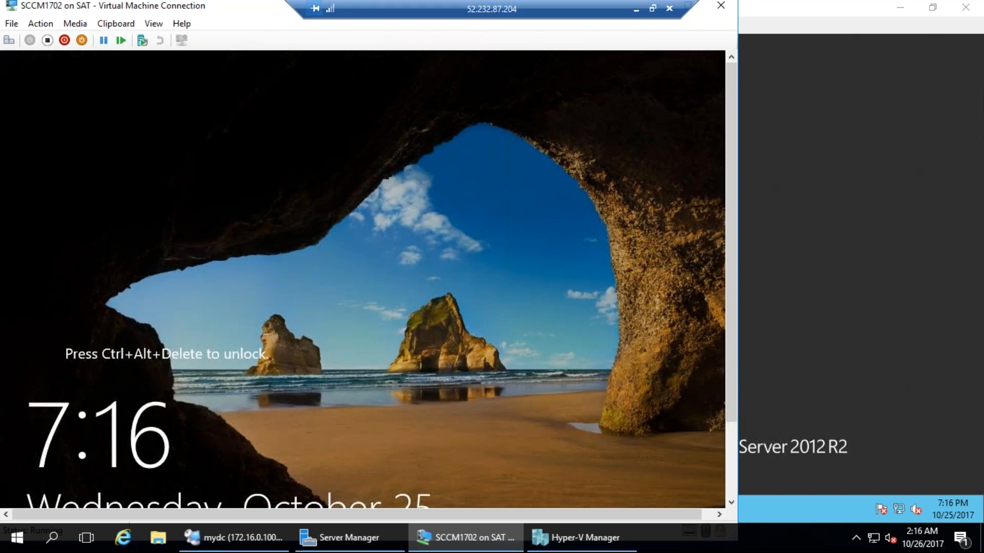
click(10, 41)
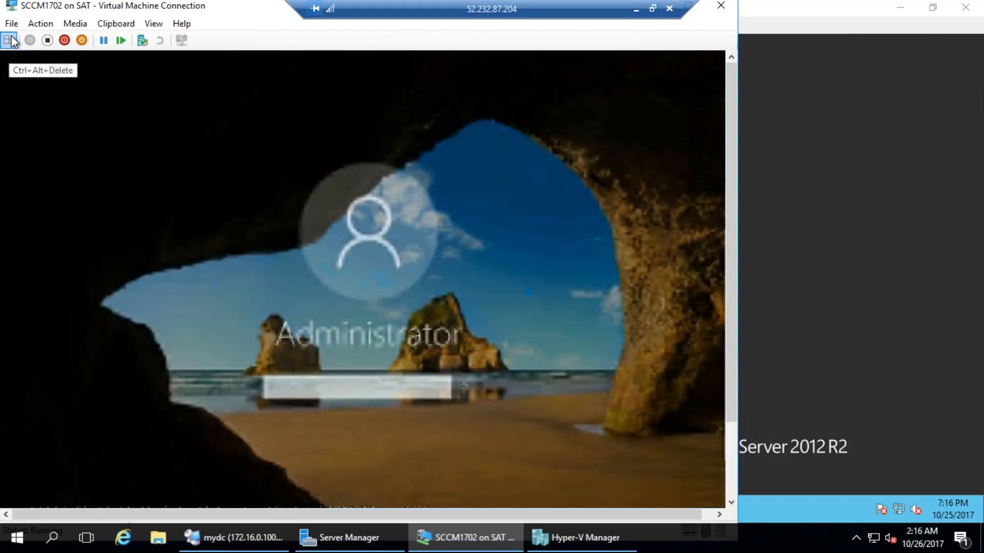
text(P@ssw0rd)
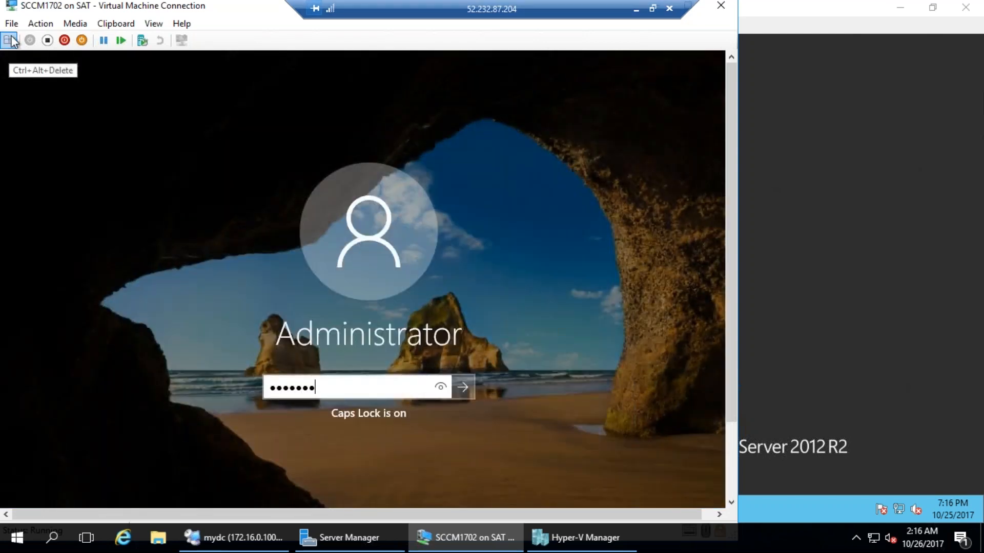
key(Return)
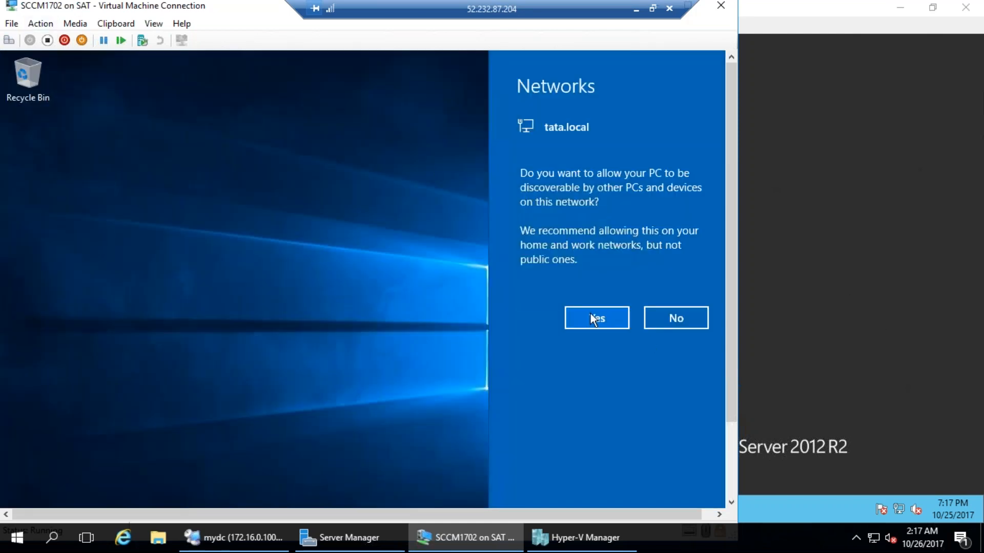
click(591, 314)
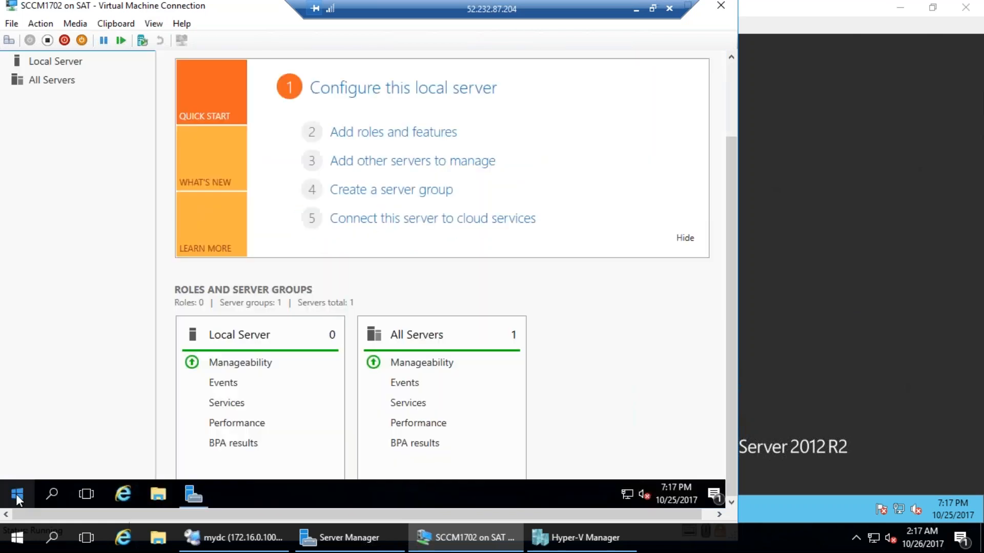
Open the computer name change settings from System and choose Domain membership
right_click(16, 494)
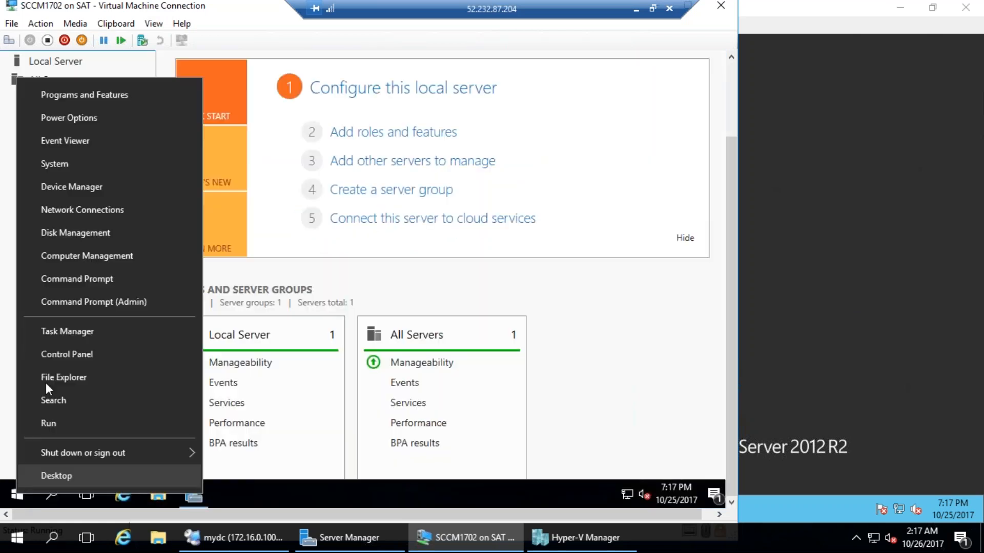
click(68, 168)
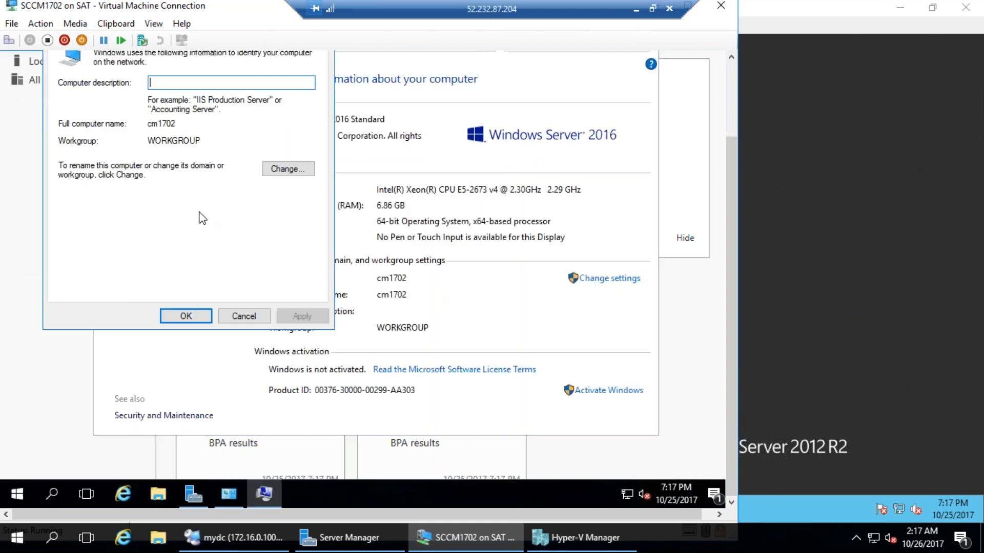
click(267, 171)
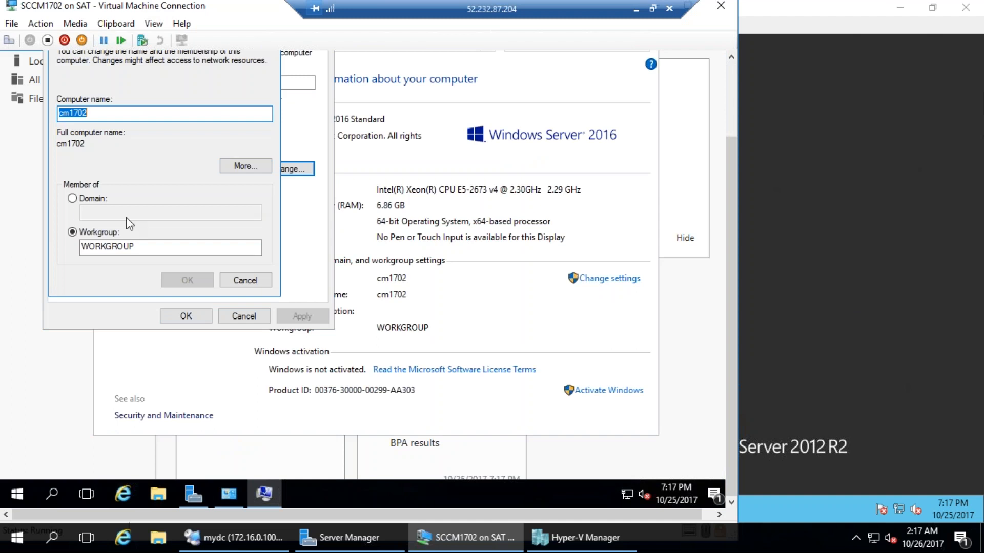
click(85, 199)
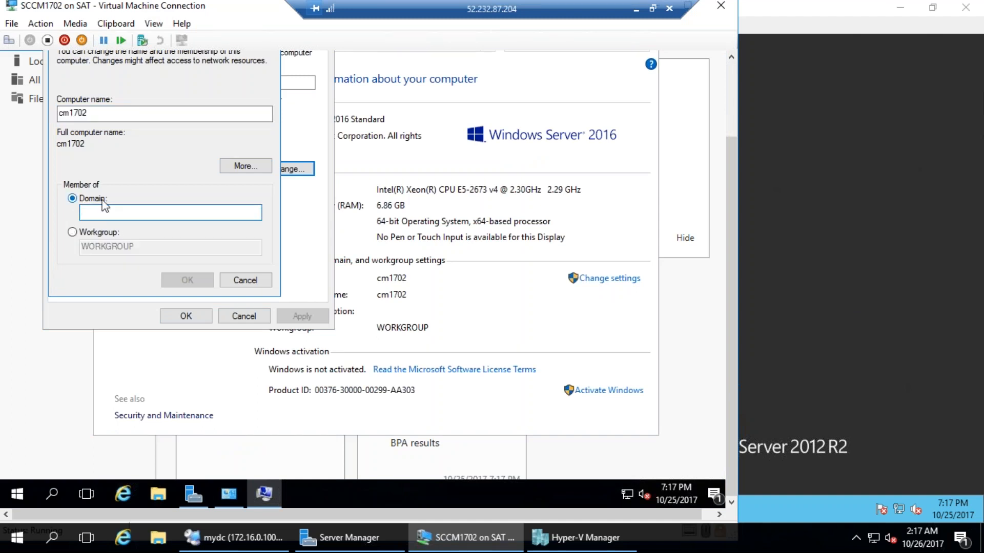
Attempt to join domain tata, then tata.local, dismissing each domain controller error
text(tata)
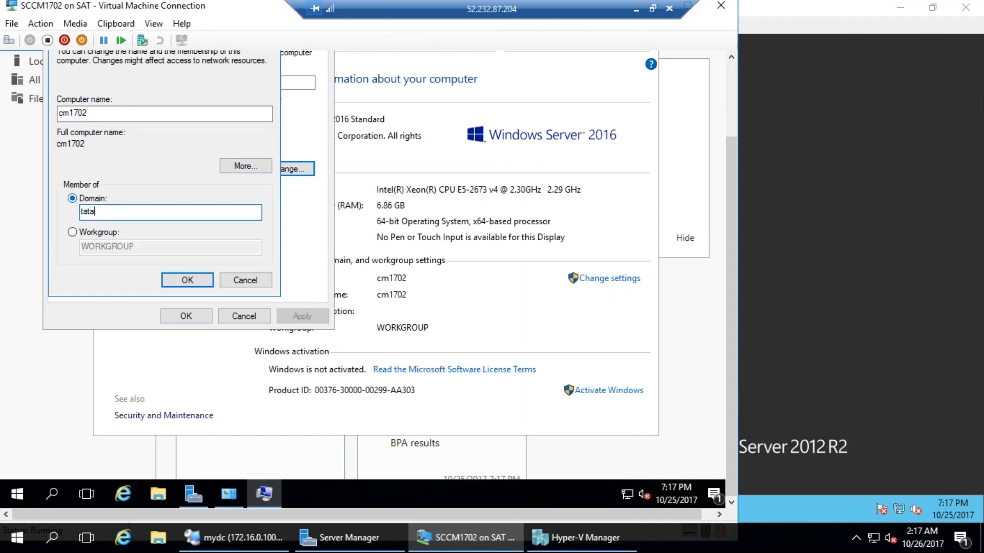
key(Return)
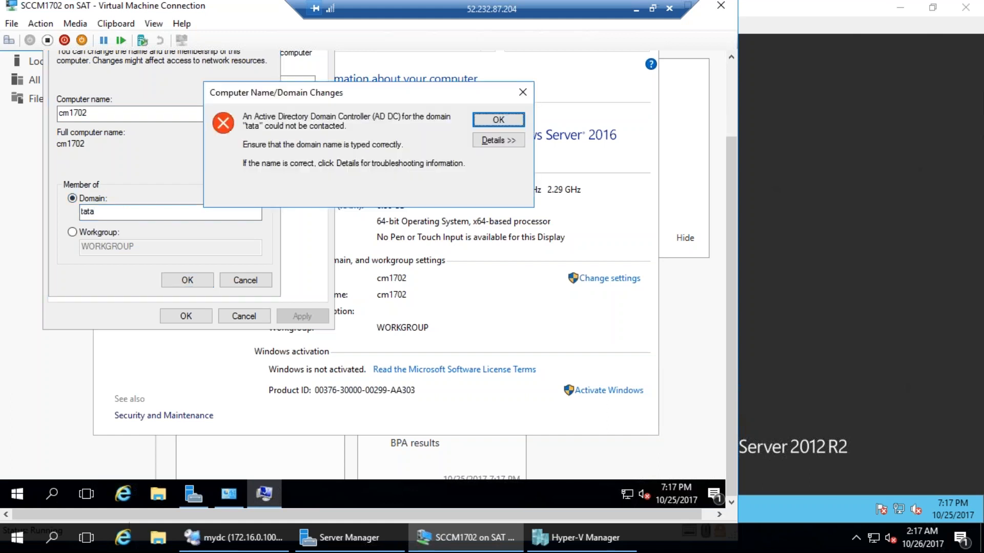
key(Return)
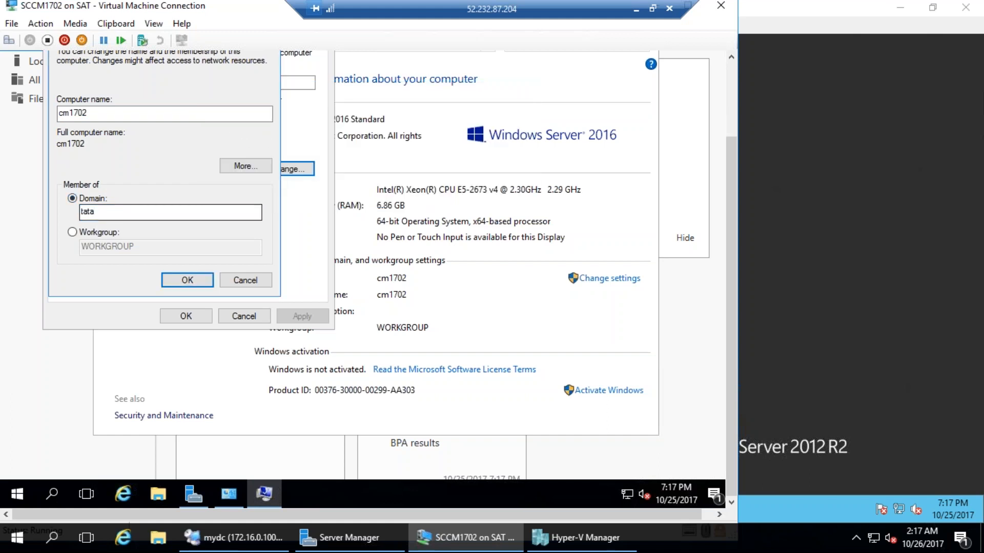
text(.loca)
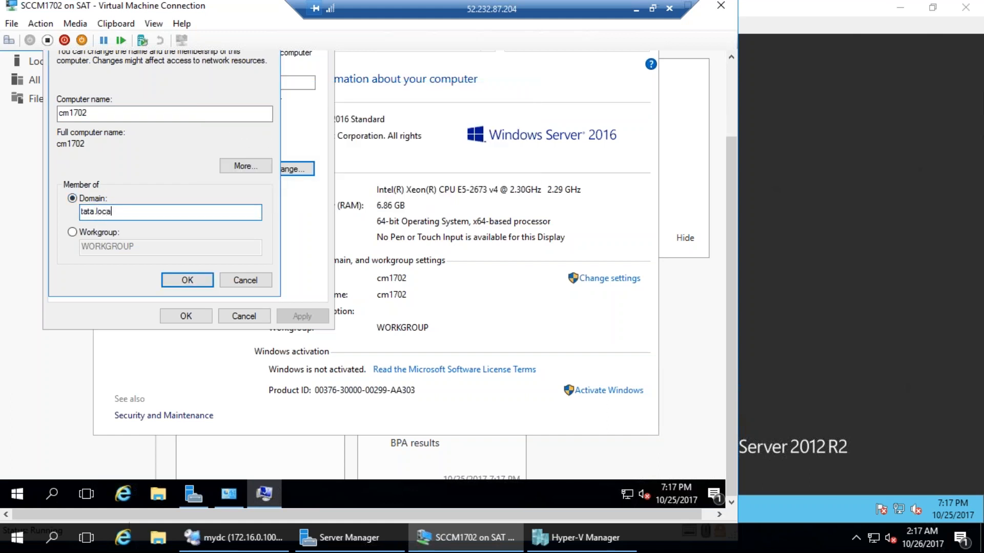
text(l)
key(Return)
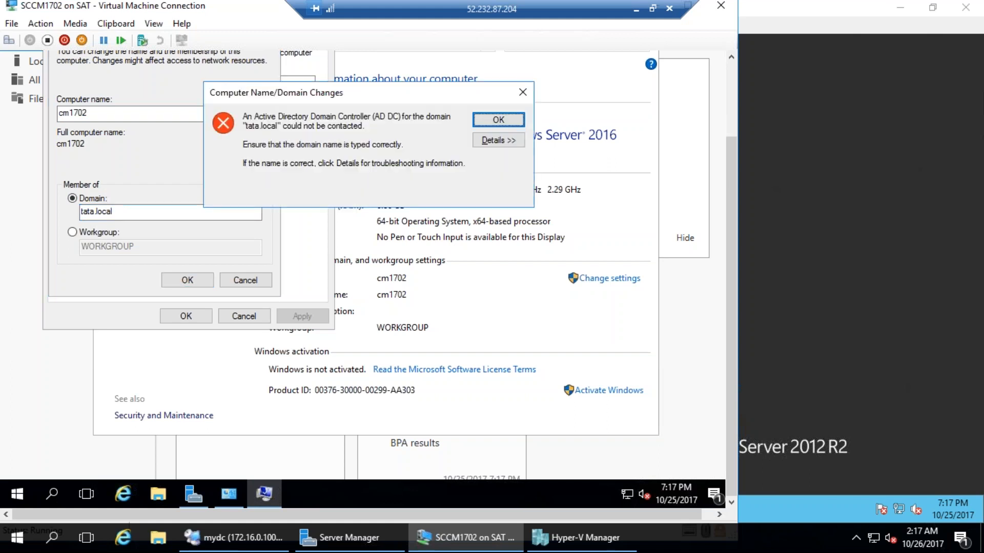
key(Return)
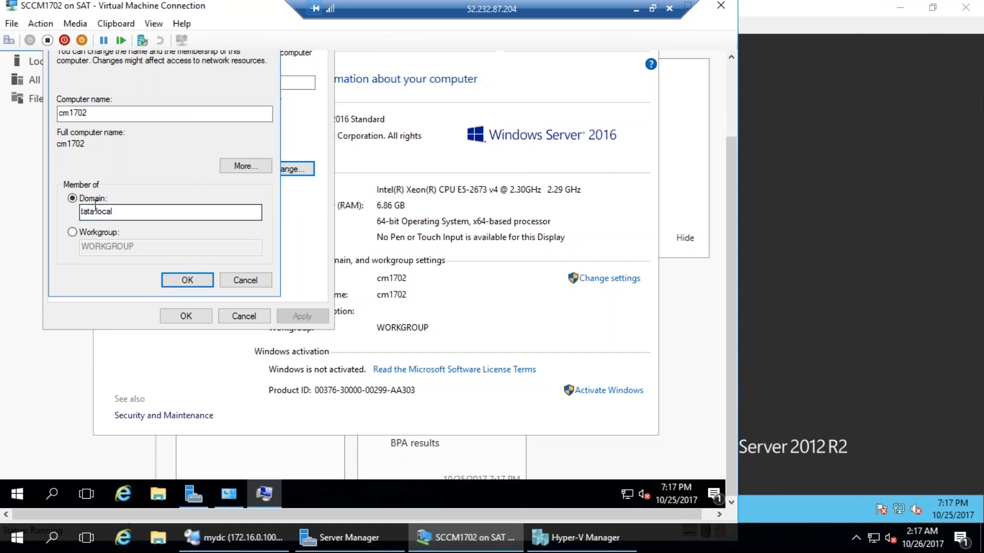
Confirm the SCCM1702 network adapter stays on the Internal virtual switch and close Settings
click(11, 23)
click(24, 41)
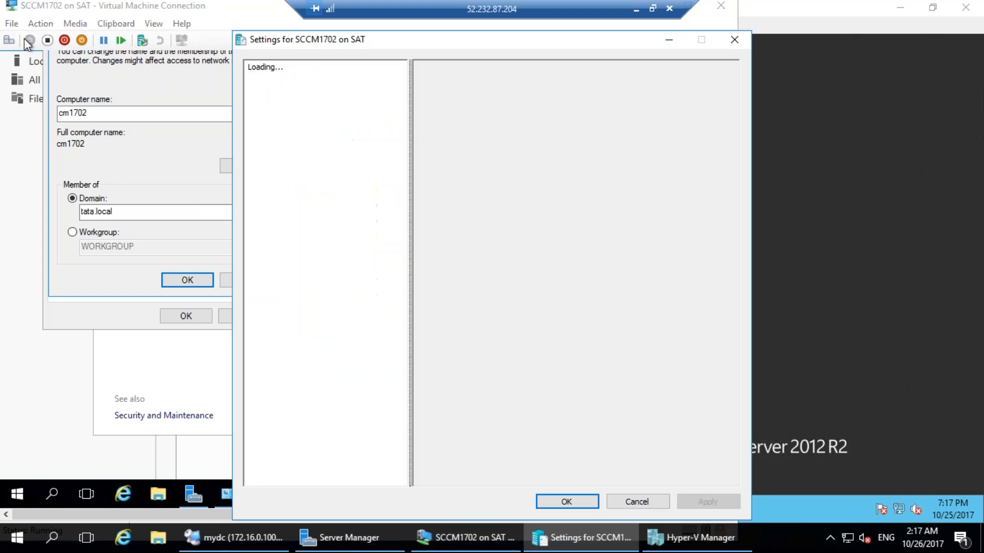
click(320, 278)
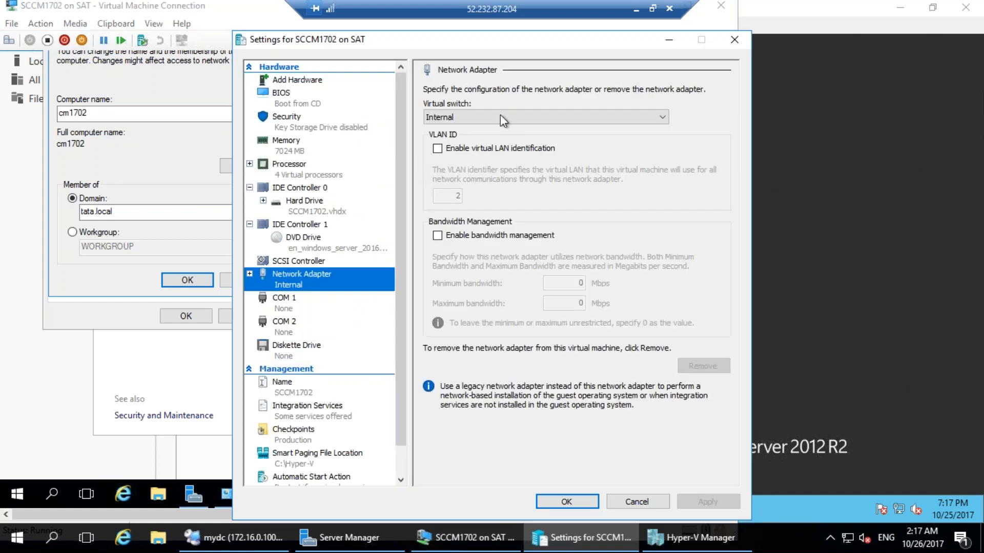
click(469, 117)
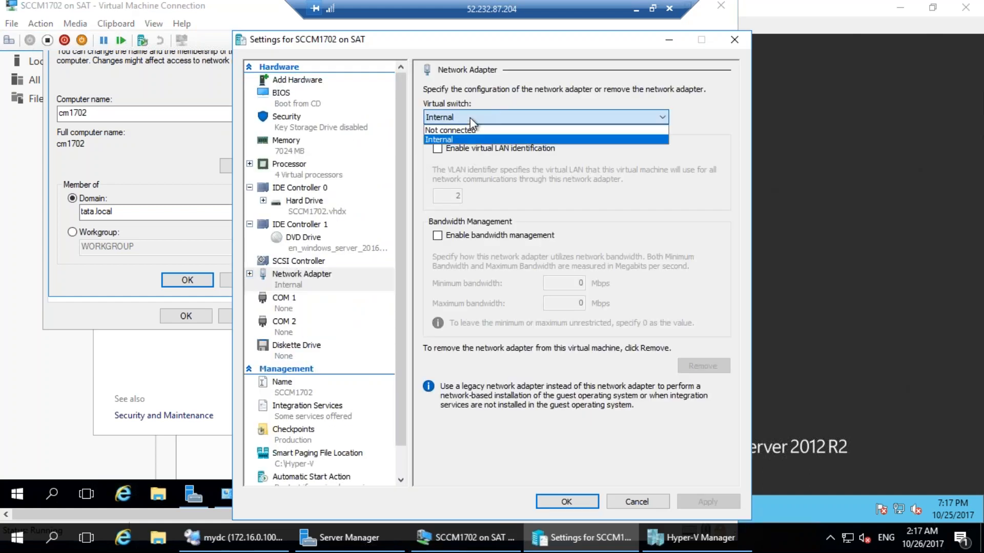
click(470, 125)
click(633, 502)
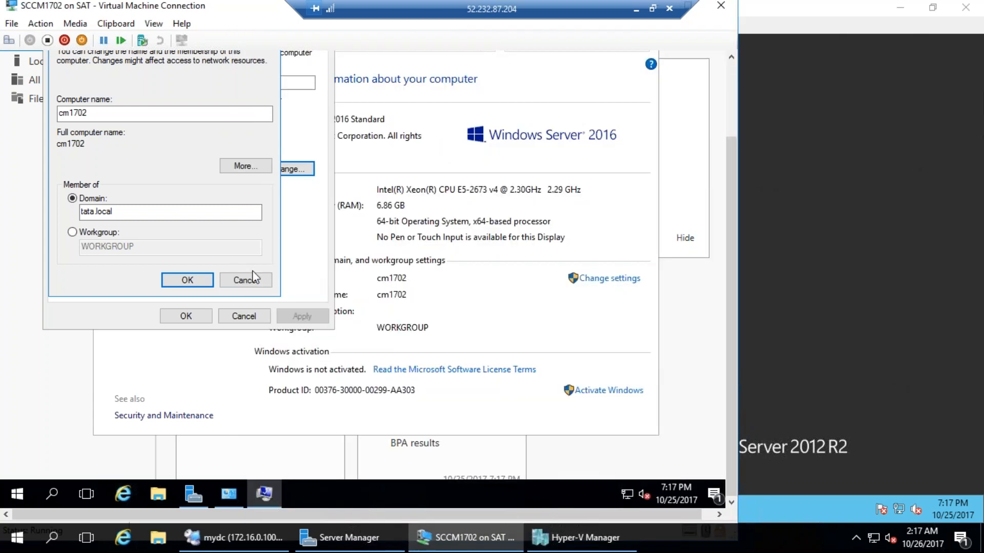
Open a command prompt via Run and ping the domain controller at 172.16.0.100
right_click(23, 494)
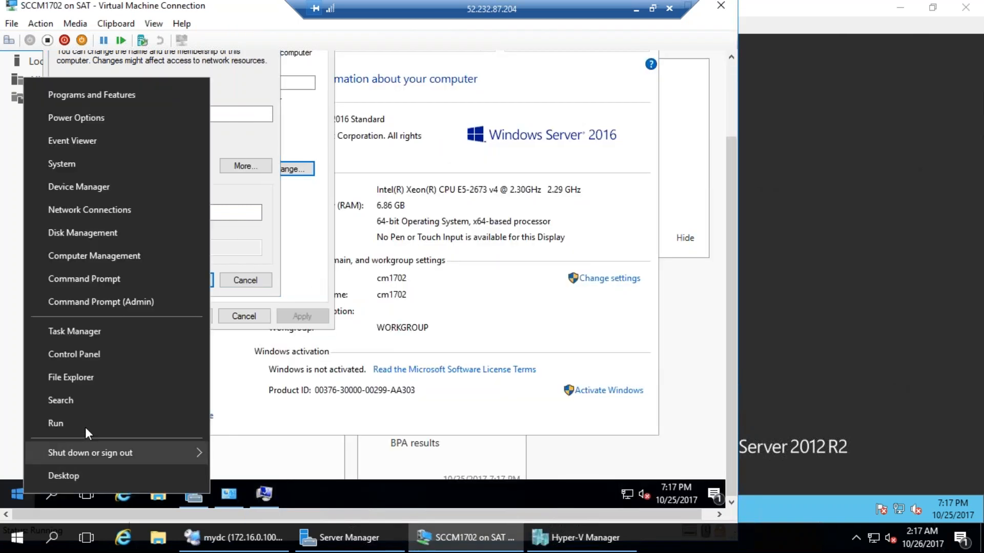
click(86, 426)
text(cmd)
key(Return)
text(ping)
key(Home)
key(Delete)
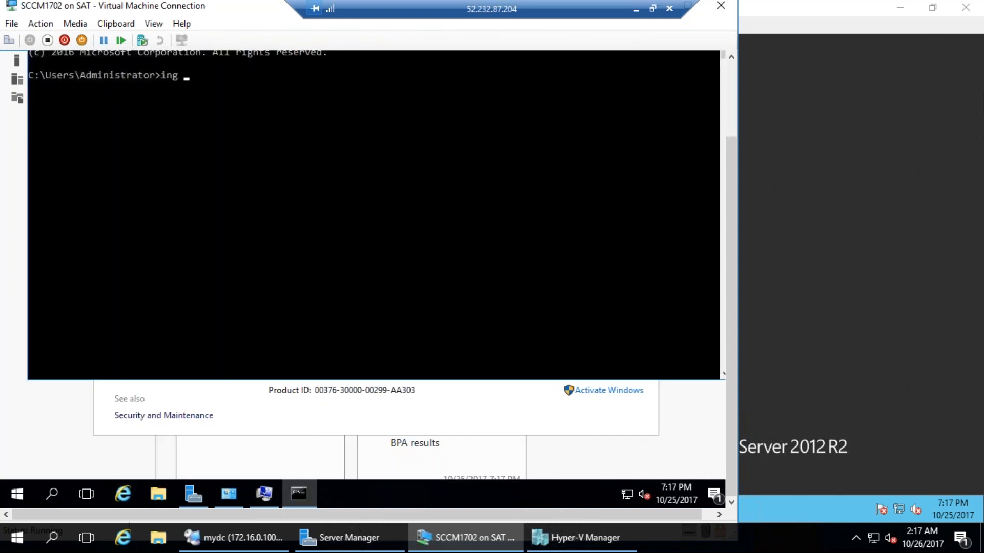
key(BackSpace)
key(BackSpace)
key(BackSpace)
text(ping 172.16.0.100)
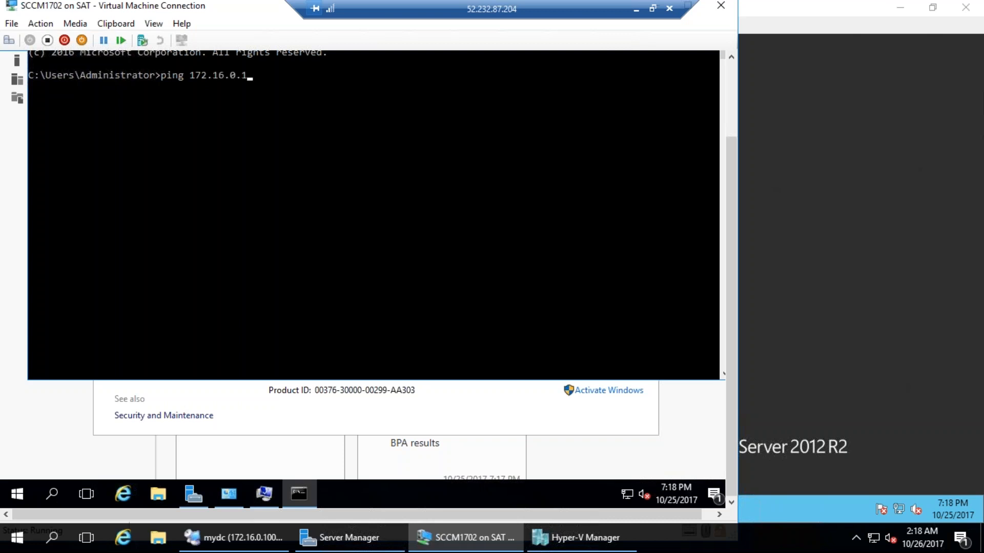
key(Return)
Stop the ping and rerun it with -a to resolve 172.16.0.100 as INHYDTATA-DC01
key(ctrl+c)
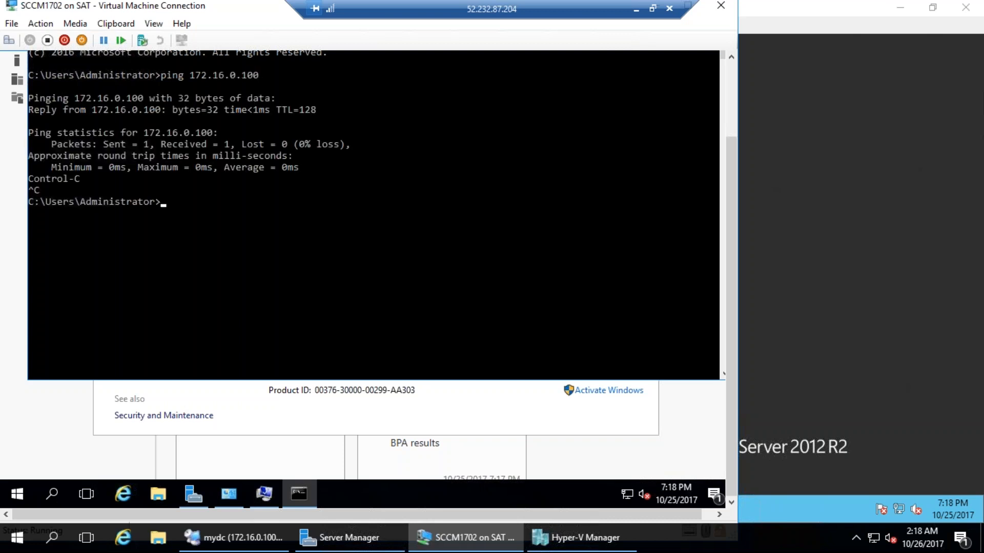
key(Up)
text(-a)
key(Return)
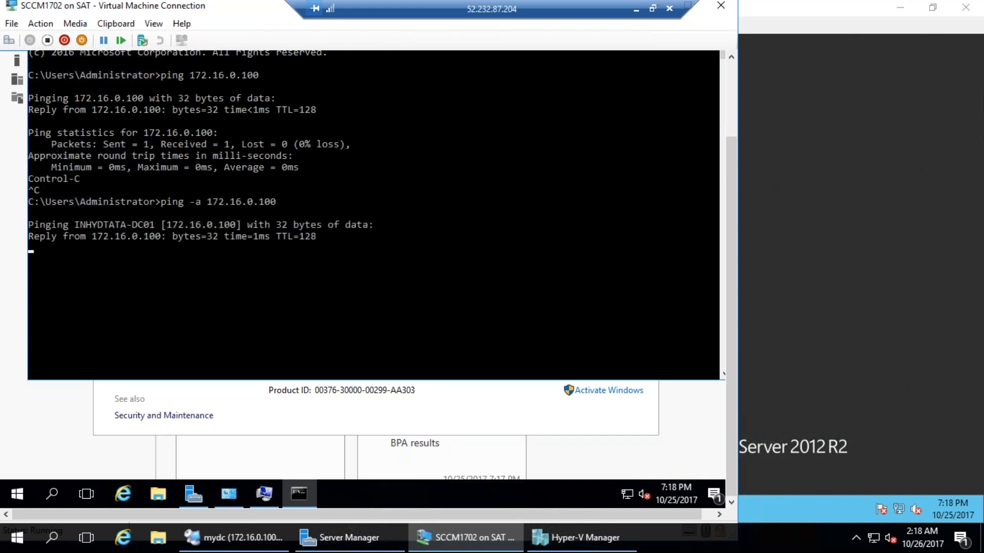
key(ctrl+c)
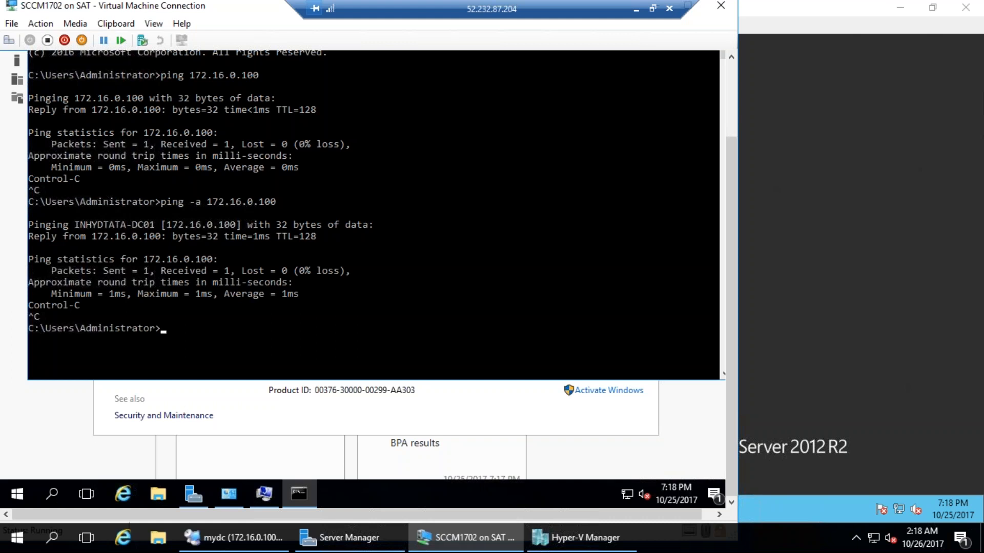
Open the Ethernet adapter's IPv4 properties and compare them with the domain controller's ipconfig
right_click(622, 491)
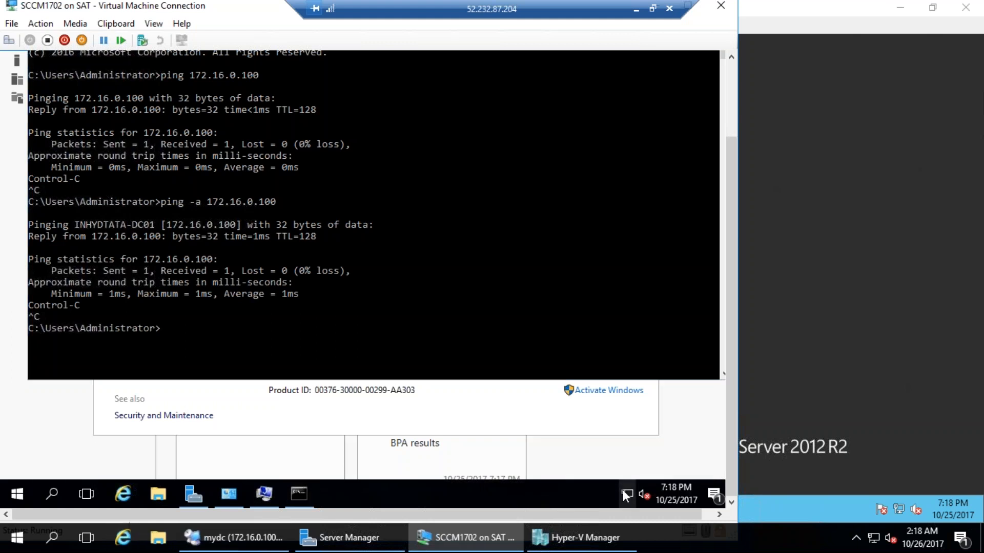
click(617, 481)
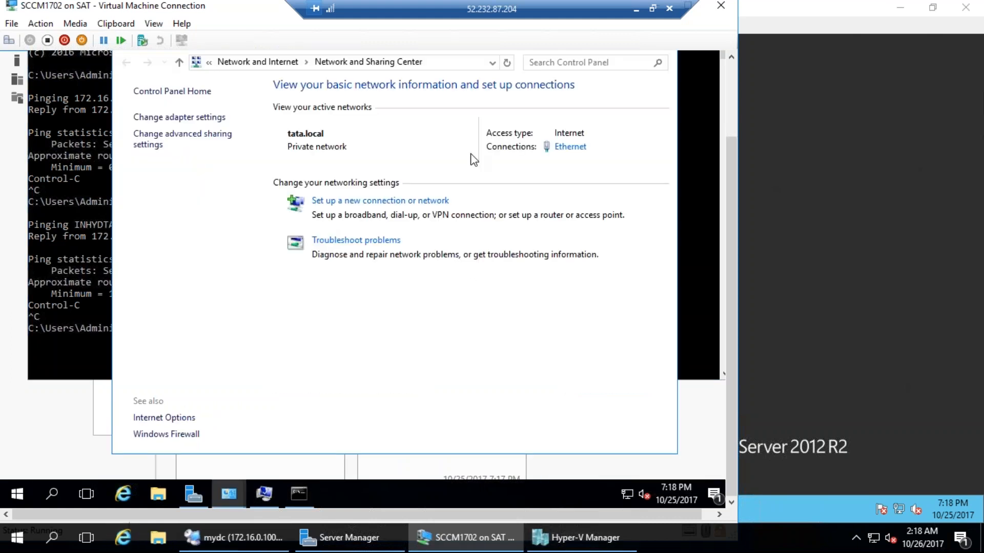
click(180, 117)
click(197, 136)
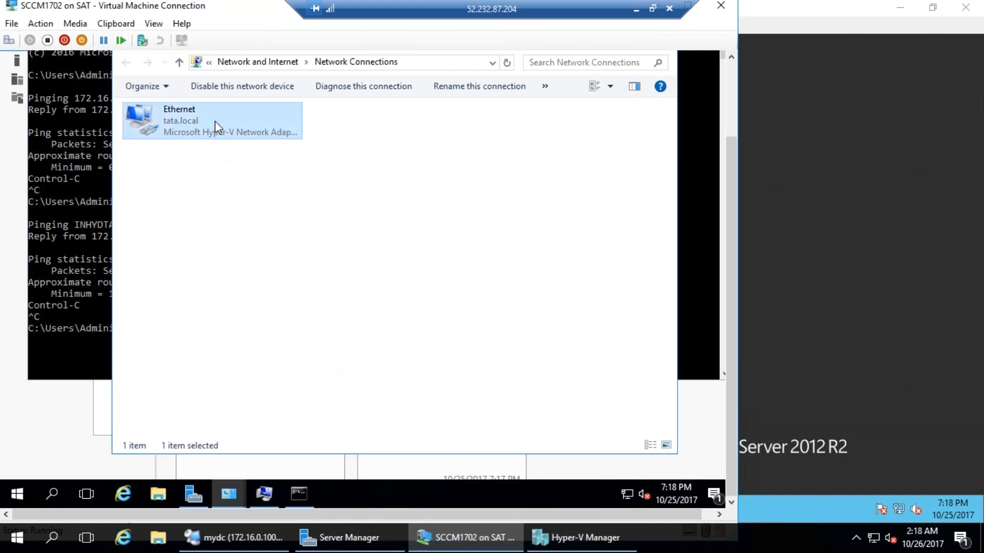
double_click(214, 120)
click(264, 342)
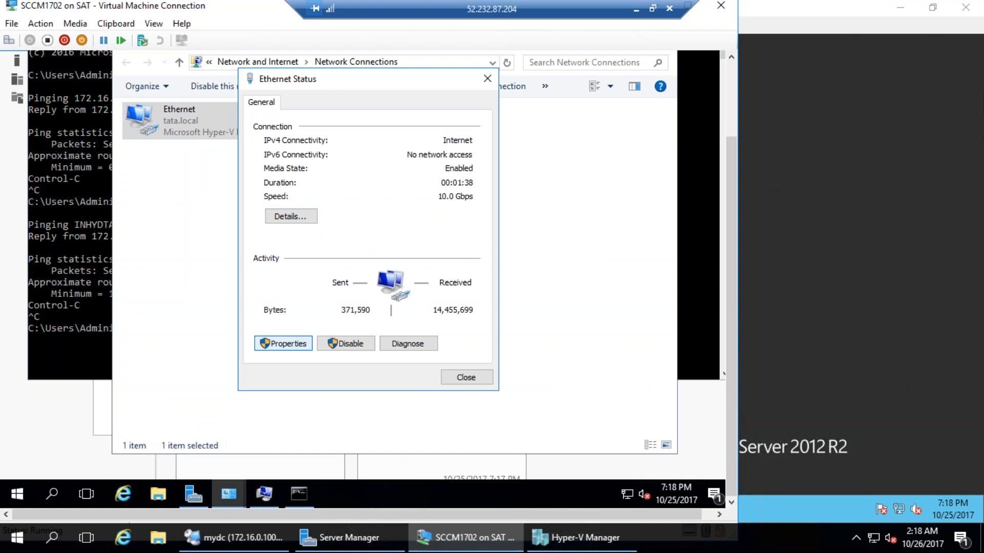
double_click(381, 248)
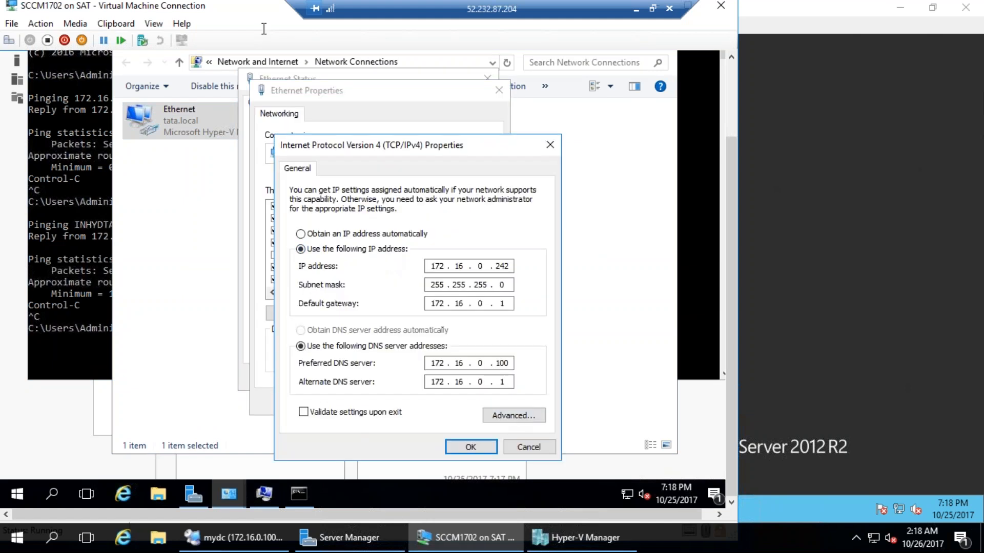
click(240, 539)
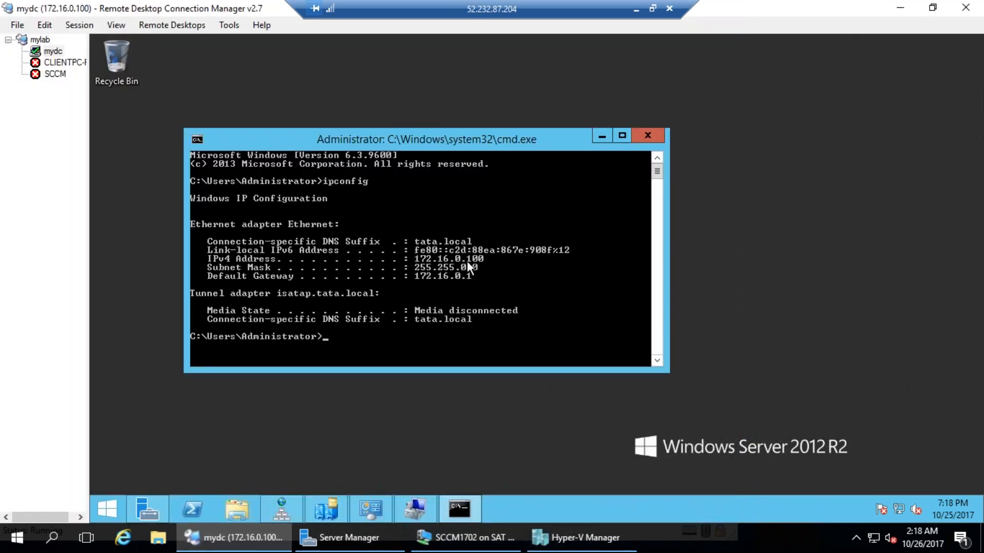
click(573, 538)
click(467, 538)
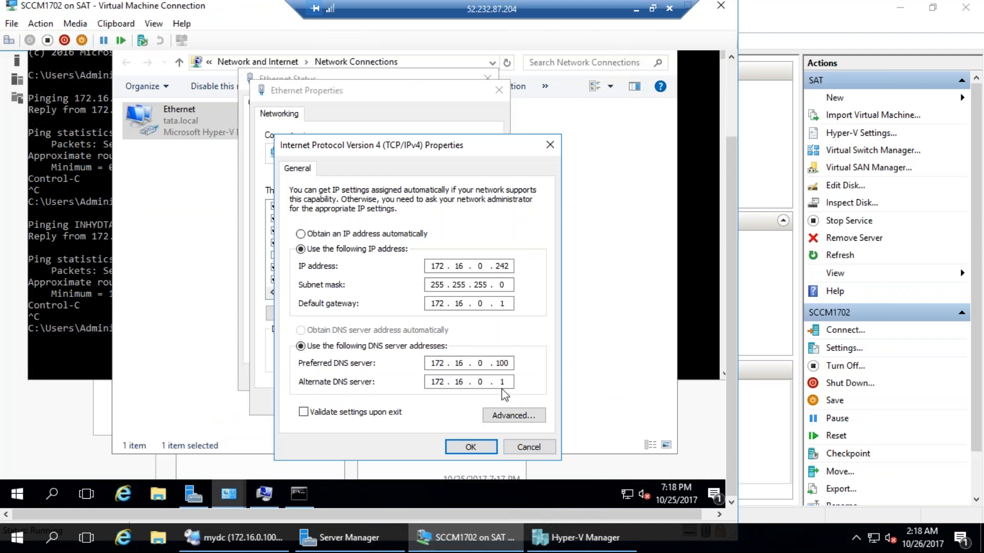
Remove DNS servers 172.16.0.1 and 8.8.8.8 leaving 172.16.0.100, apply, and resubmit the tata.local join
click(513, 415)
click(351, 157)
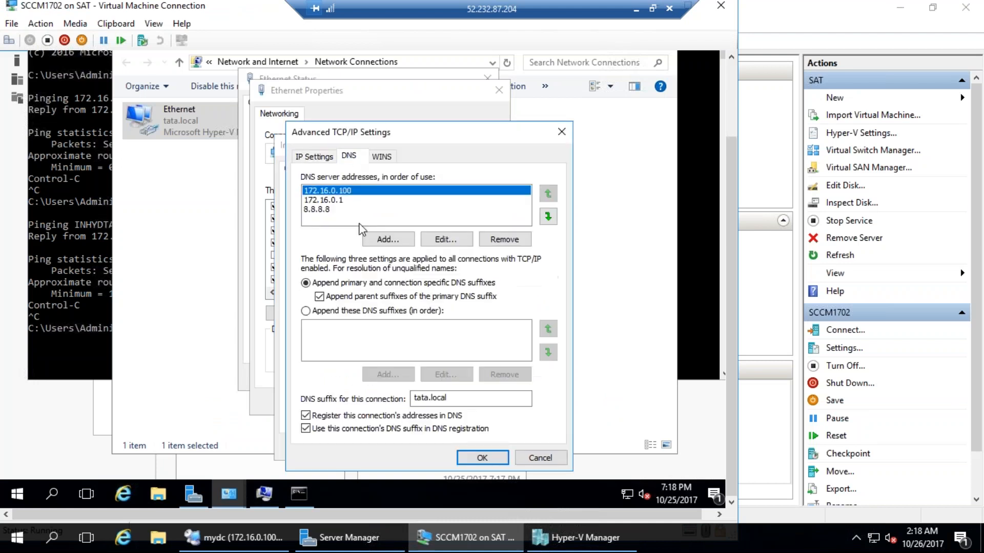
click(338, 199)
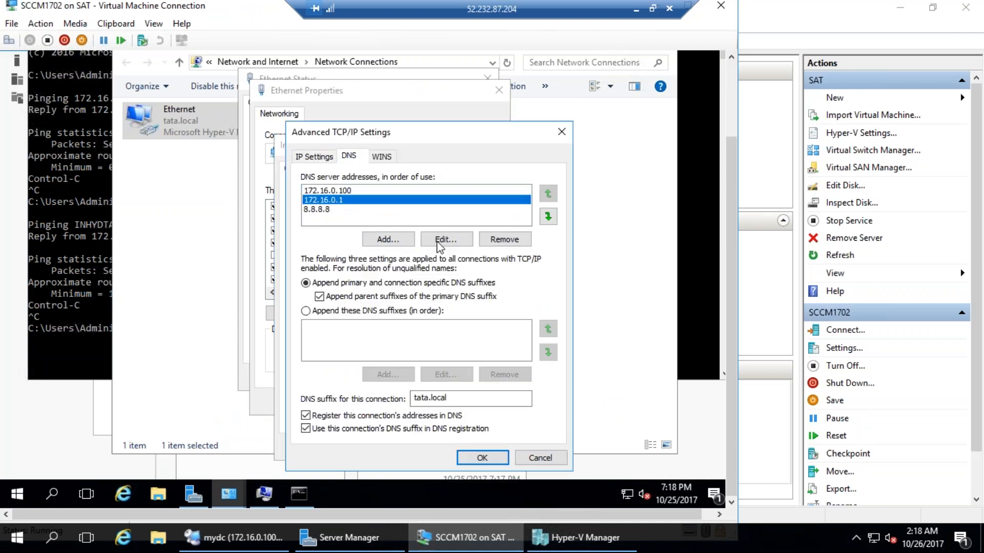
click(504, 240)
click(400, 200)
click(504, 239)
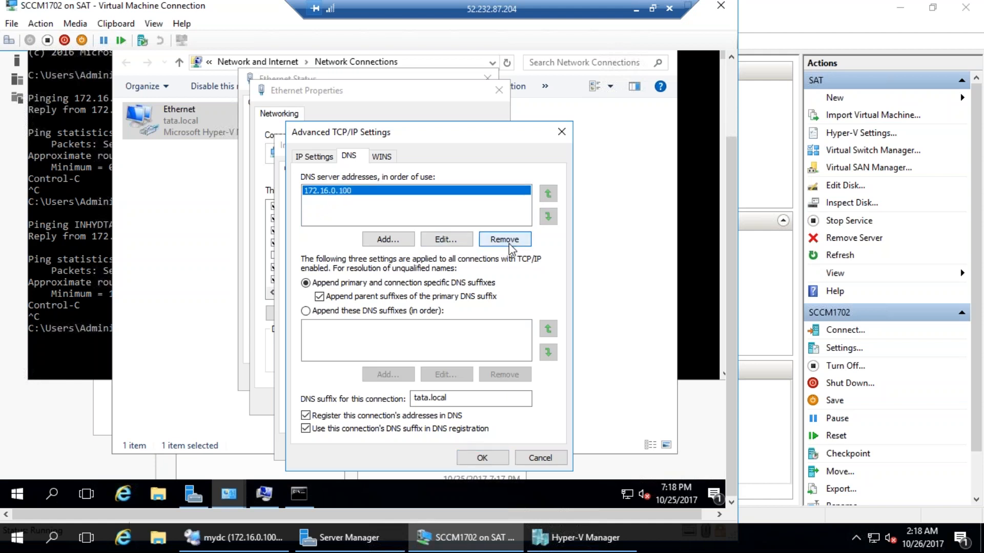
click(482, 458)
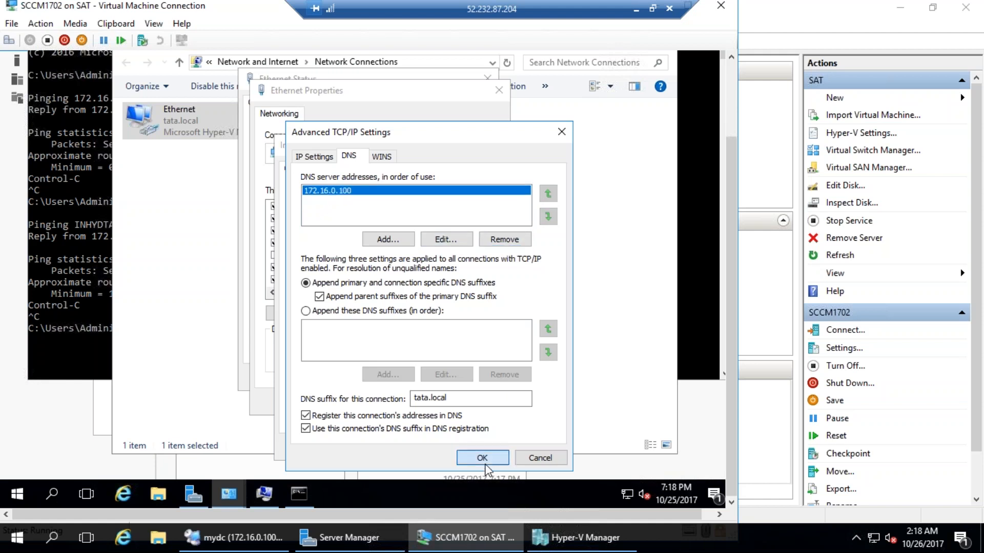
click(463, 451)
click(415, 403)
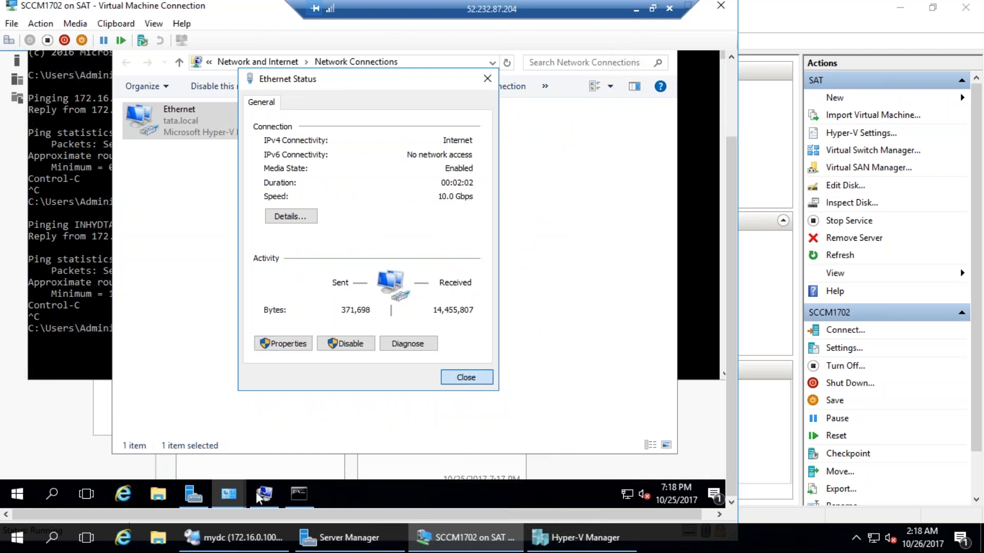
click(466, 377)
click(263, 494)
click(190, 280)
Enter the domain administrator user name and password and dismiss the welcome to tata.local message
text(administrator)
key(Tab)
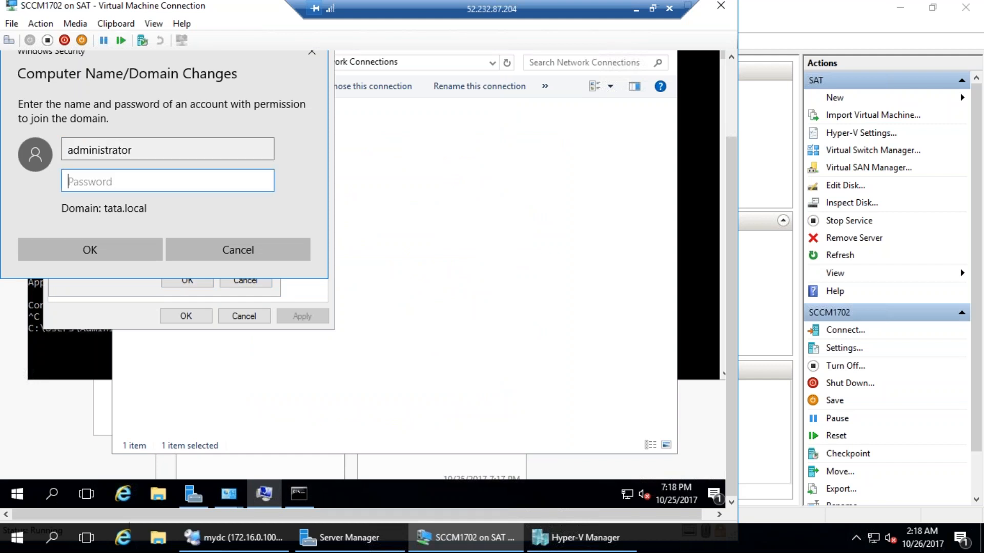
key(Caps_Lock)
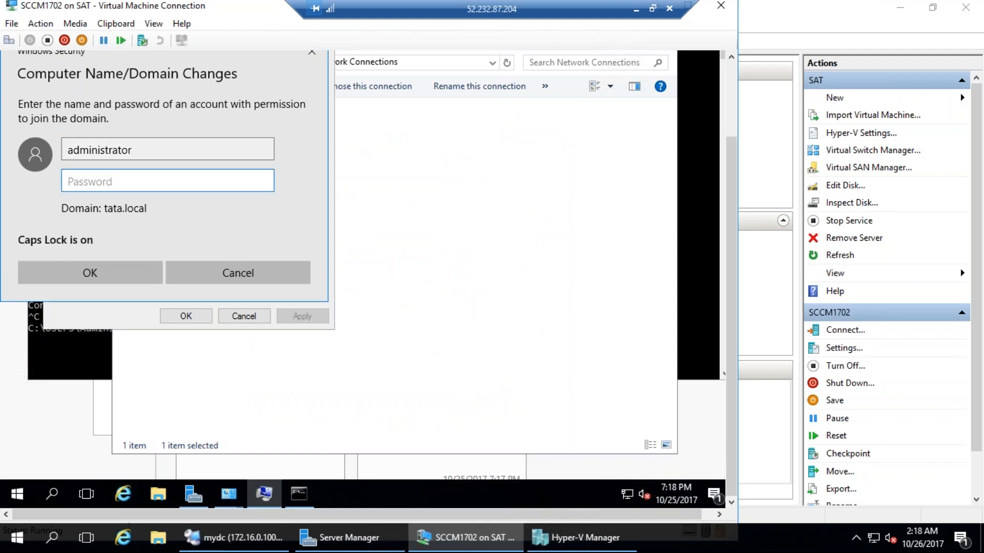
key(Caps_Lock)
text(P@ssw0rd)
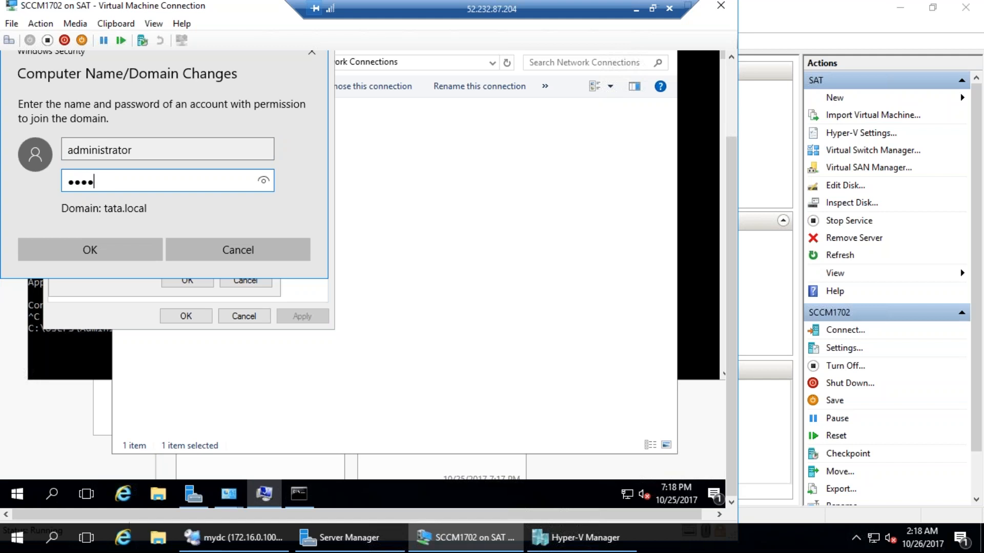
key(Return)
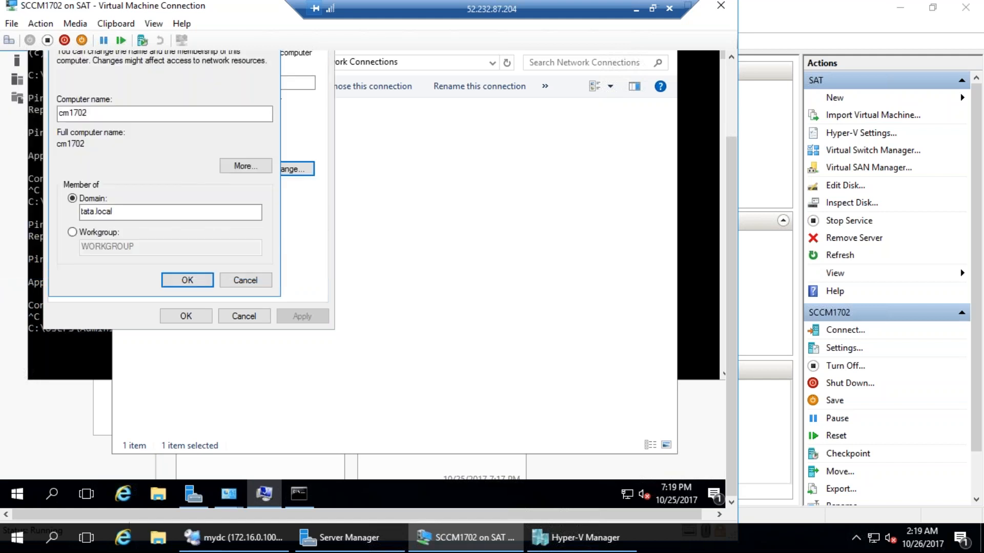
key(Return)
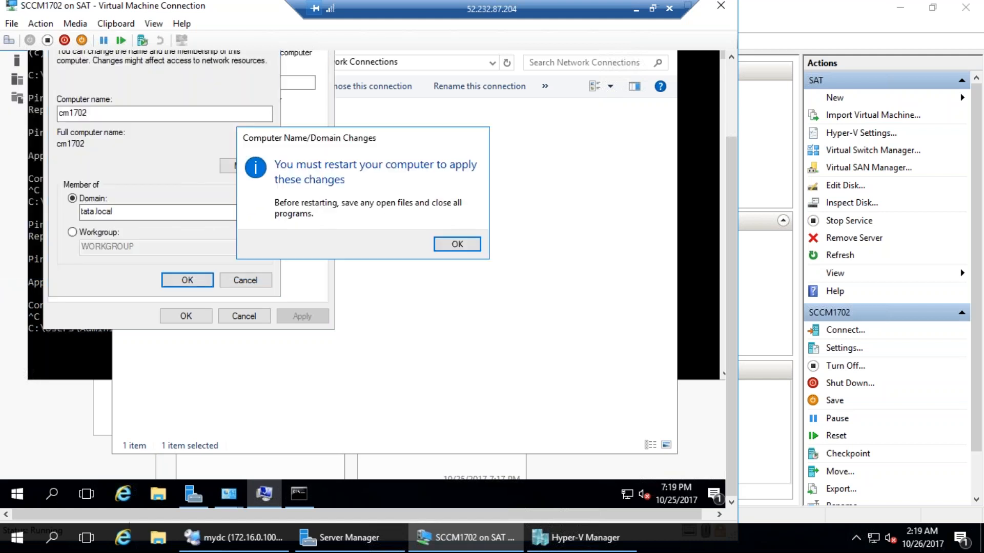
Acknowledge the restart notice, close System Properties and restart the VM now
click(437, 253)
click(323, 300)
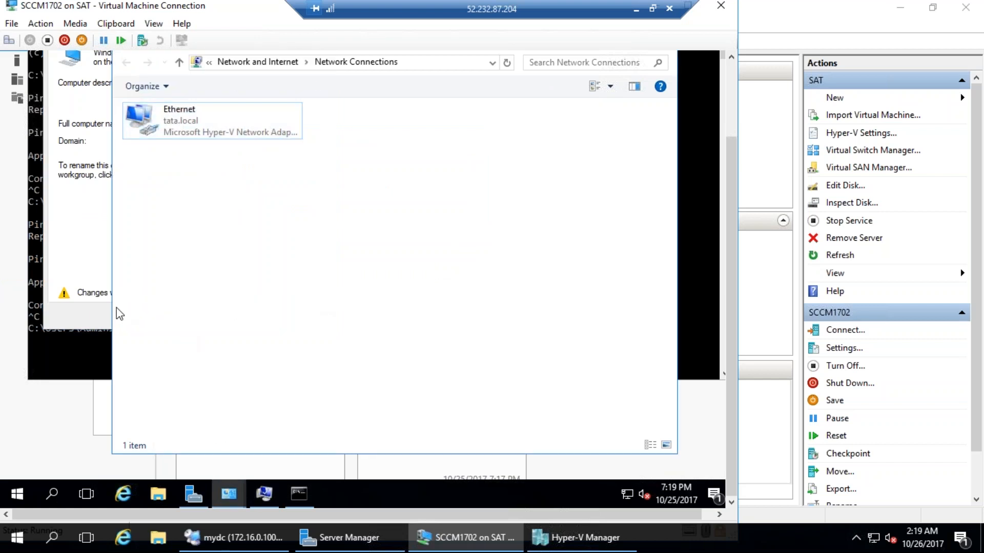
click(105, 307)
click(186, 316)
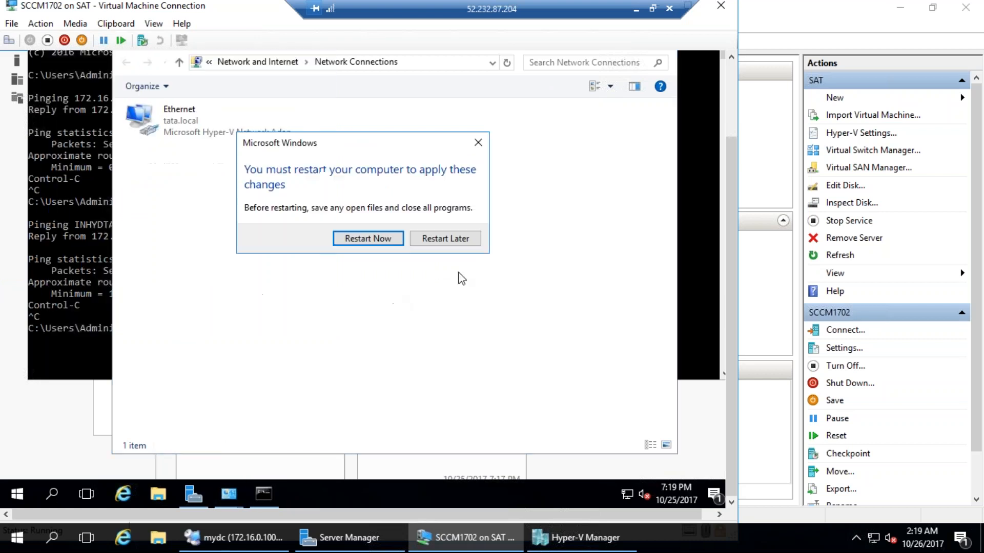
click(388, 246)
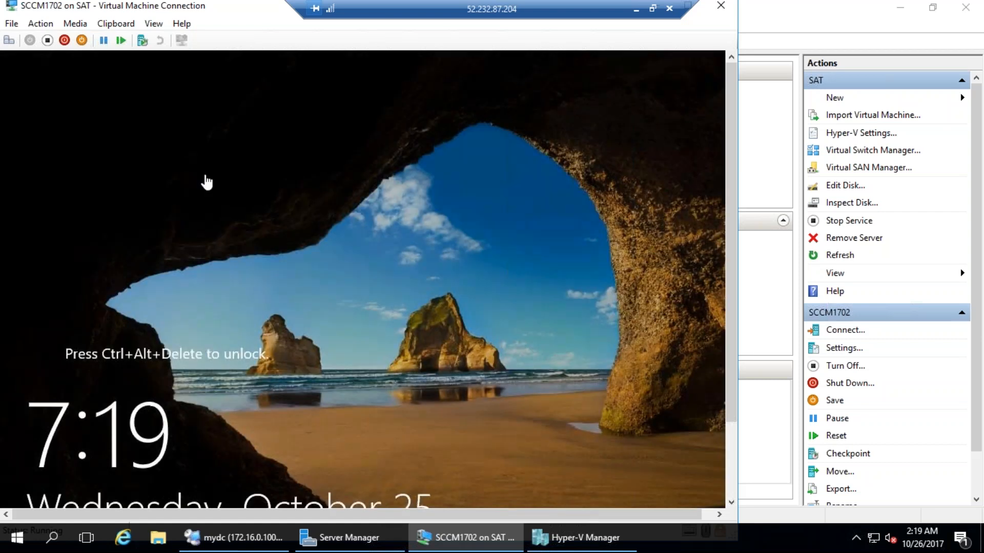
Sign in via Other user as the tata domain administrator with its password
click(9, 40)
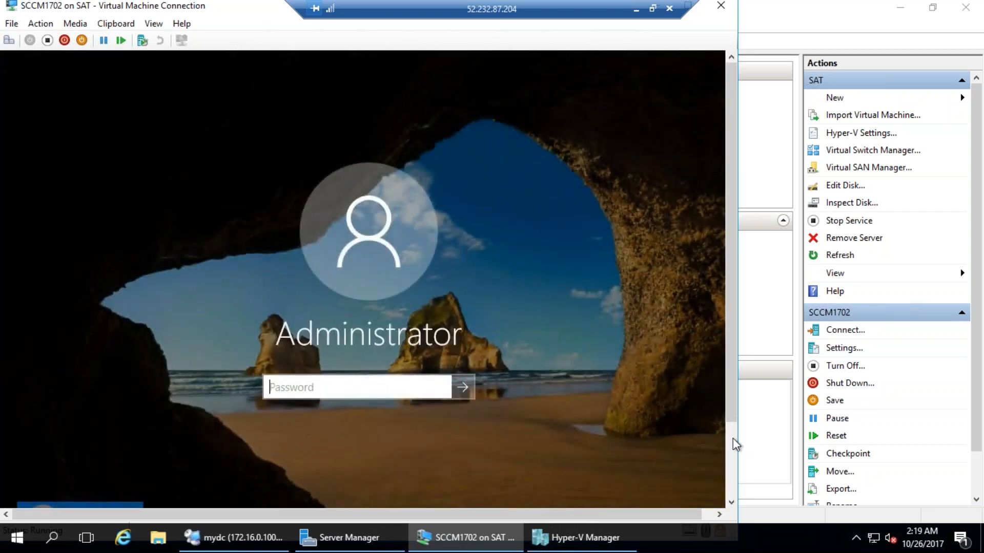
click(734, 478)
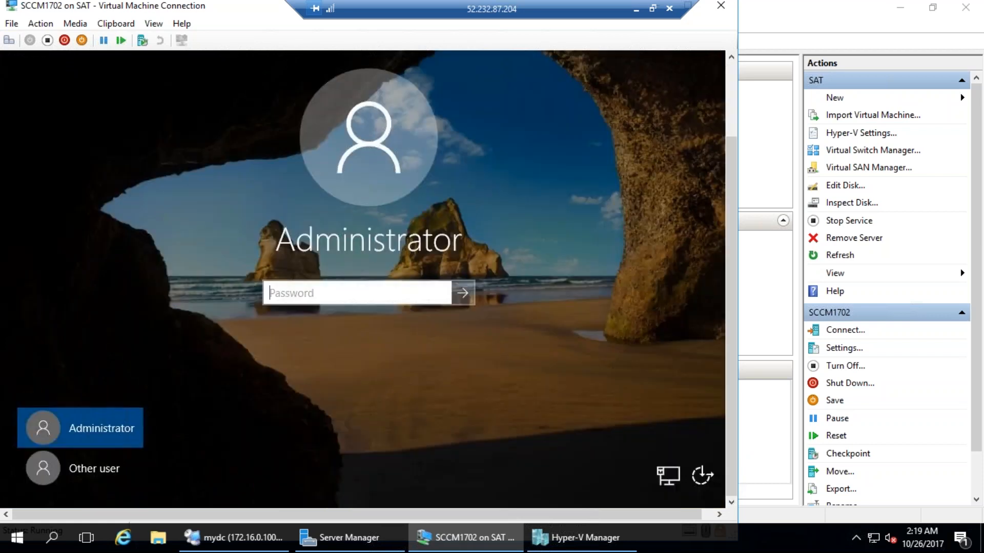
click(68, 477)
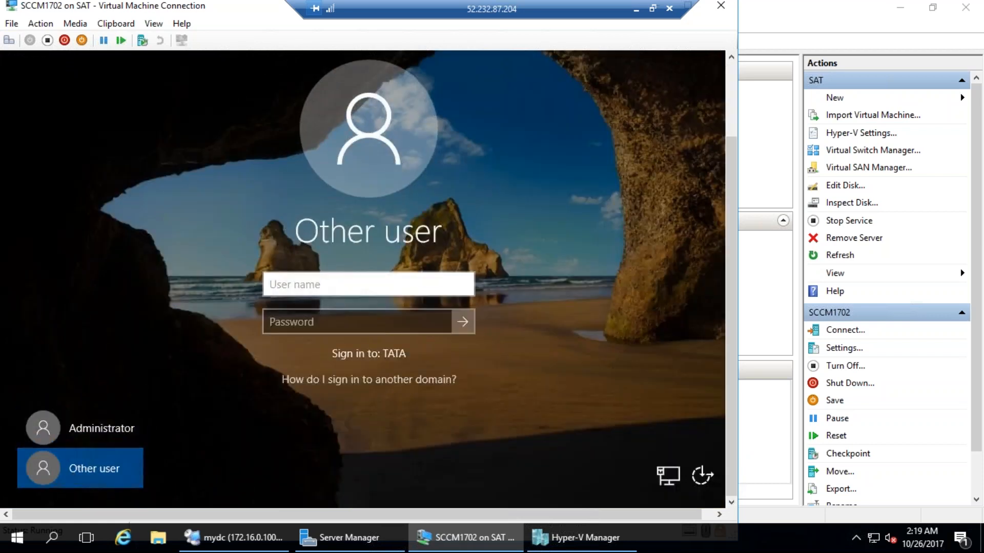
text(tata\adminis)
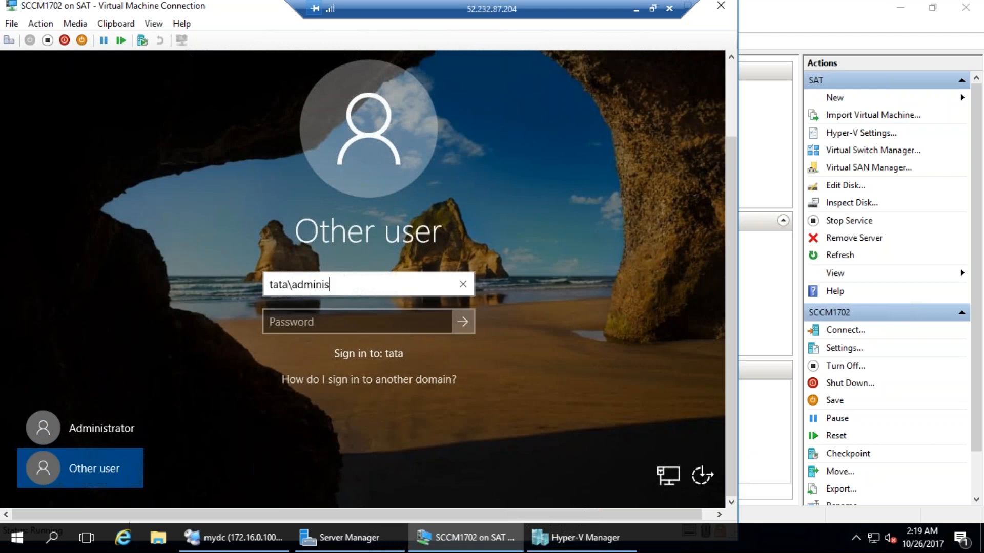
text(trator)
key(Tab)
text(P@ssw0rd)
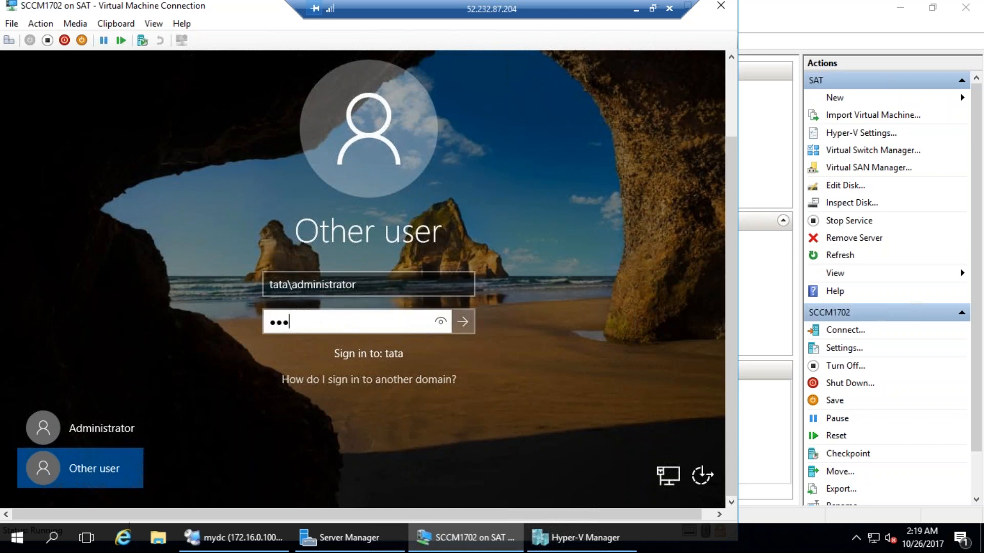
key(Return)
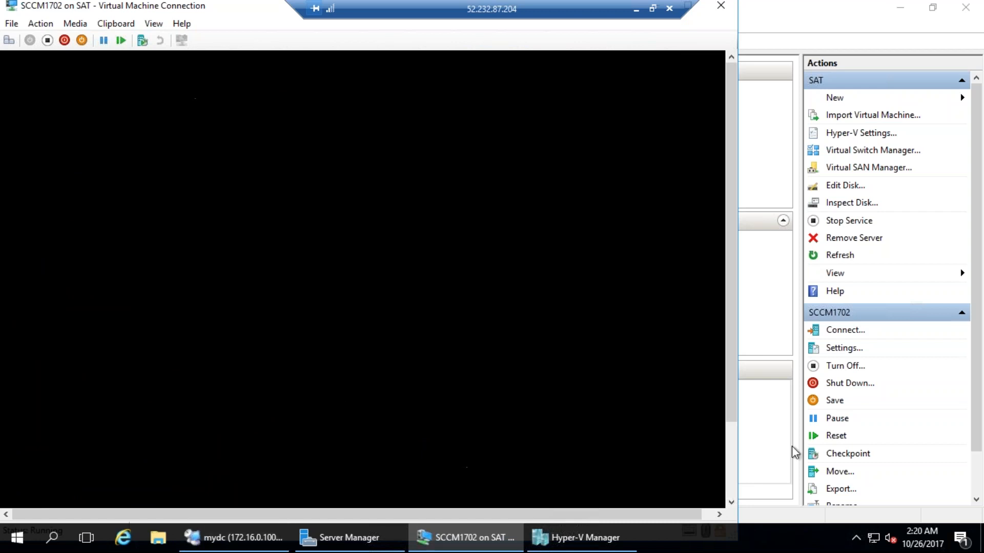
click(734, 475)
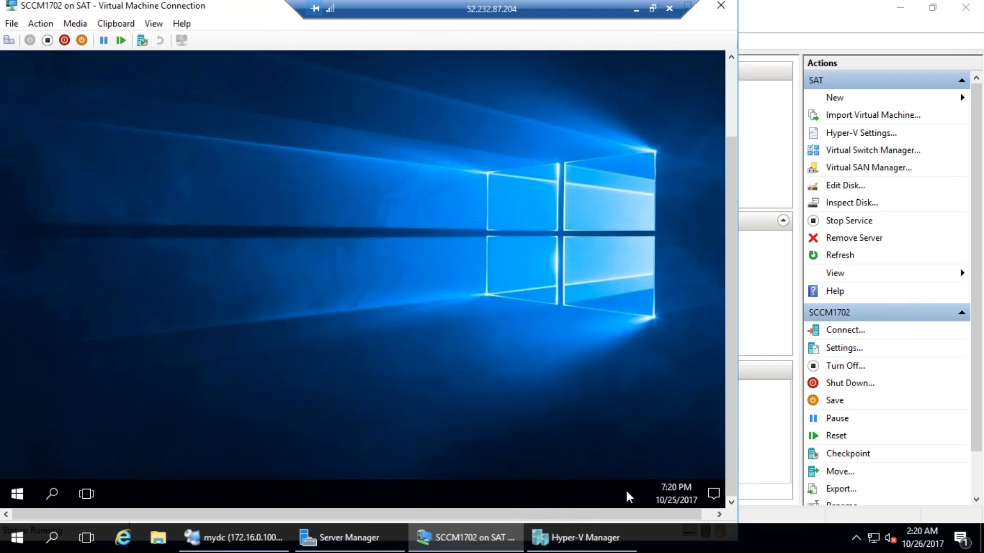
Open the Ethernet adapter's IPv4 properties to review 172.16.0.242 and DNS 172.16.0.100
key(super+x)
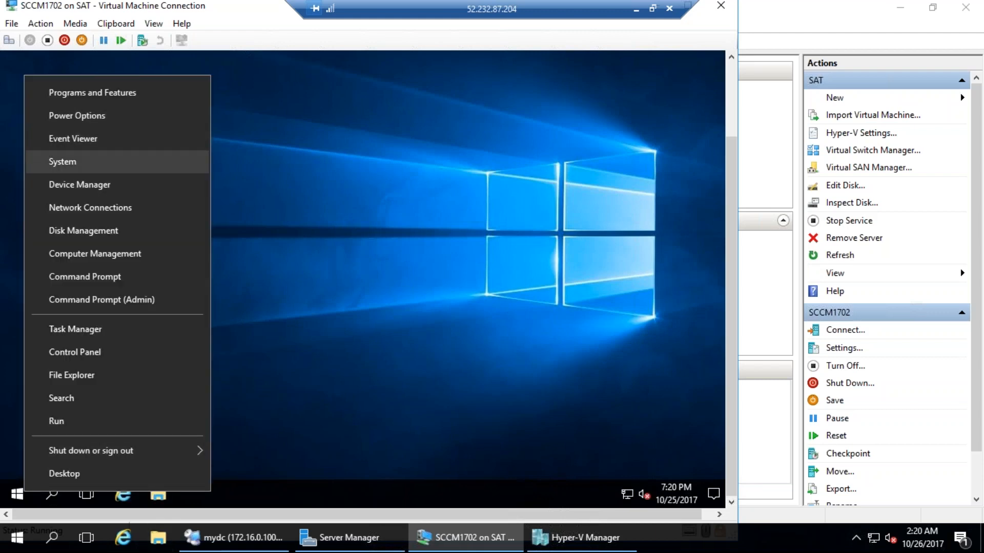
key(Escape)
right_click(625, 490)
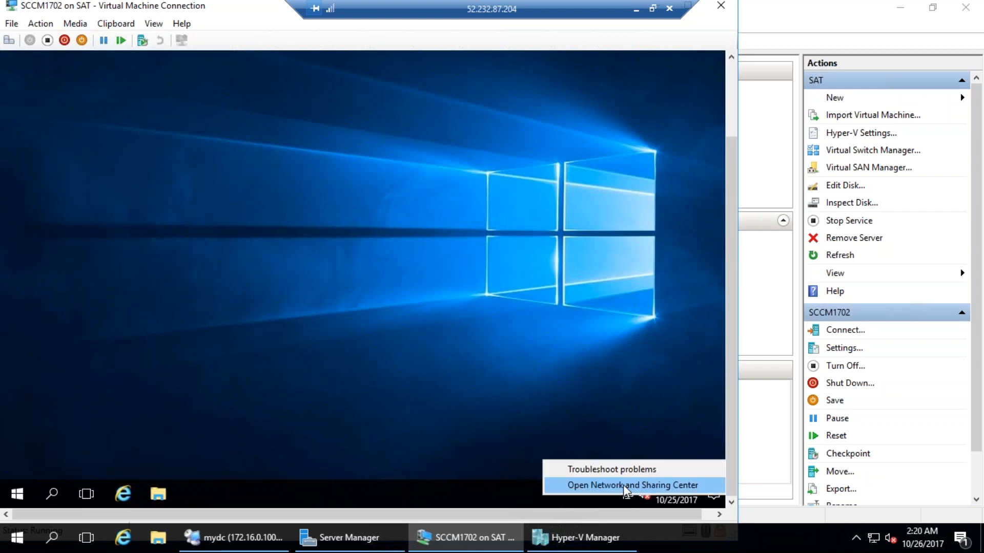
click(623, 484)
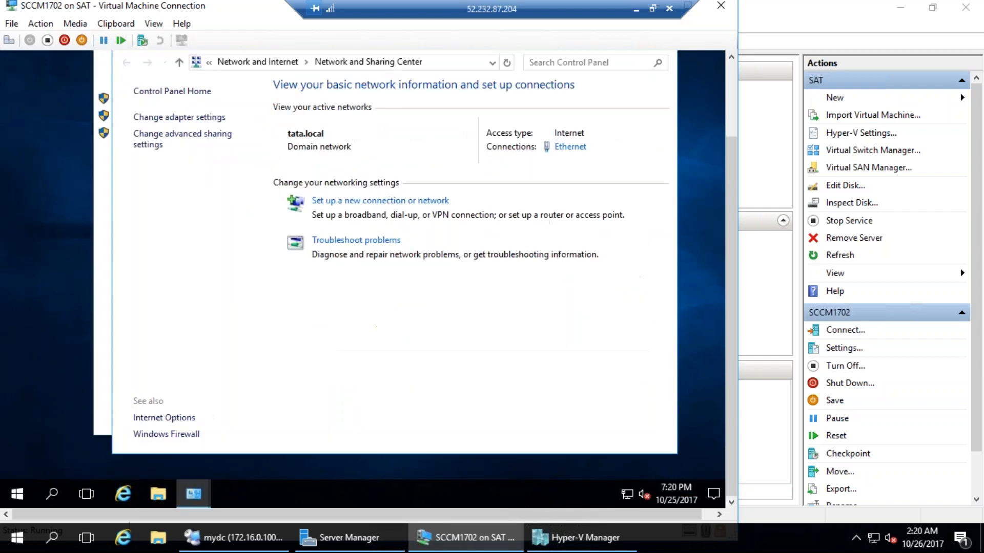
click(179, 117)
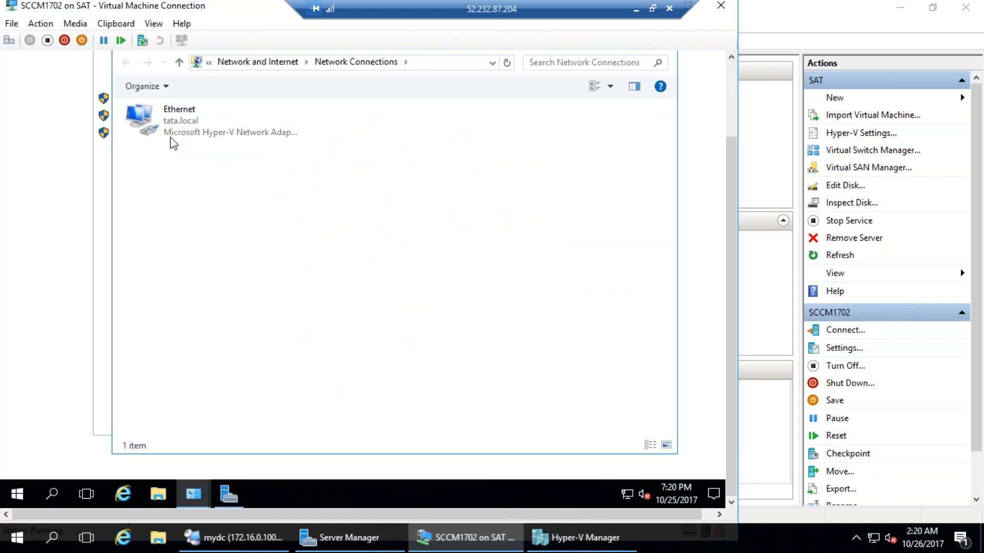
double_click(169, 138)
click(271, 346)
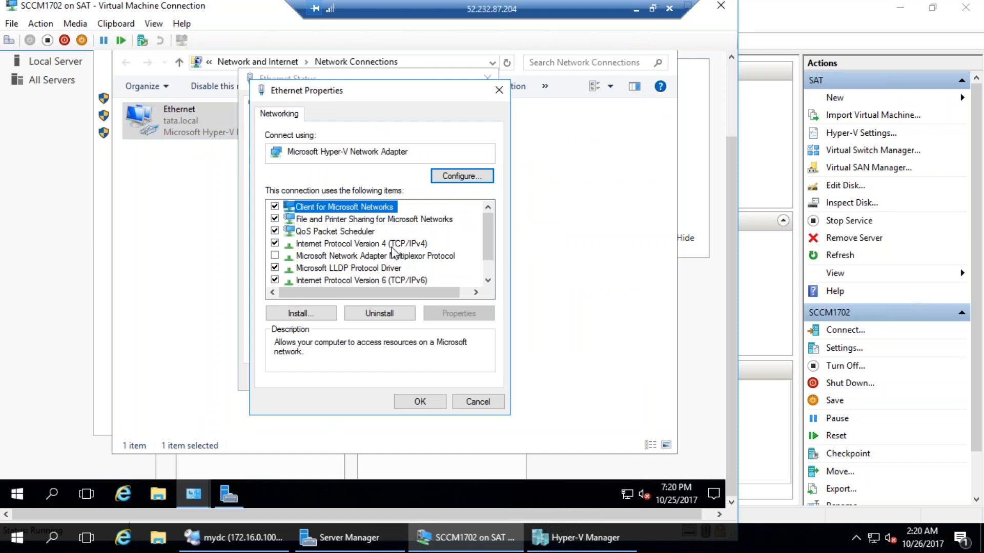
double_click(392, 249)
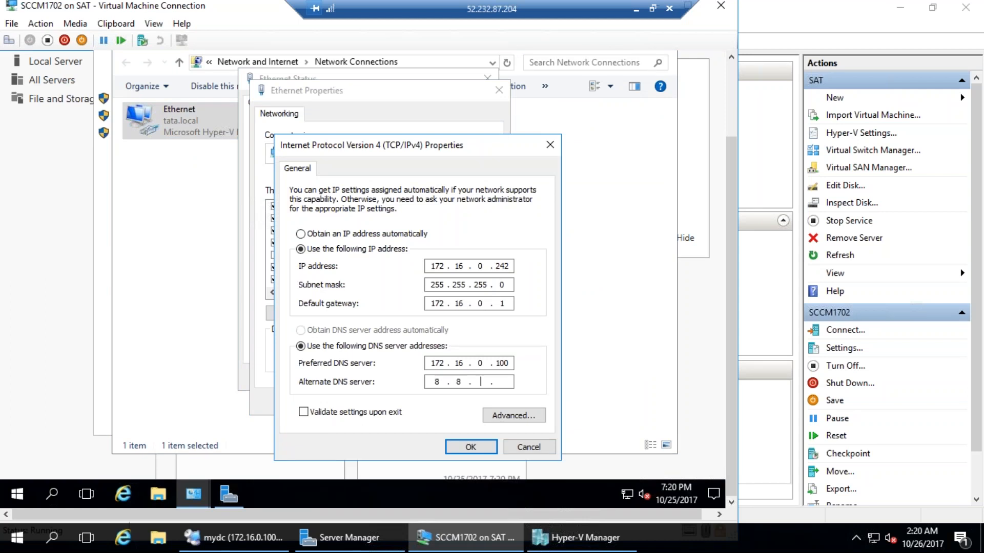
Close the IPv4, Ethernet, network connections and System windows without changes
click(469, 451)
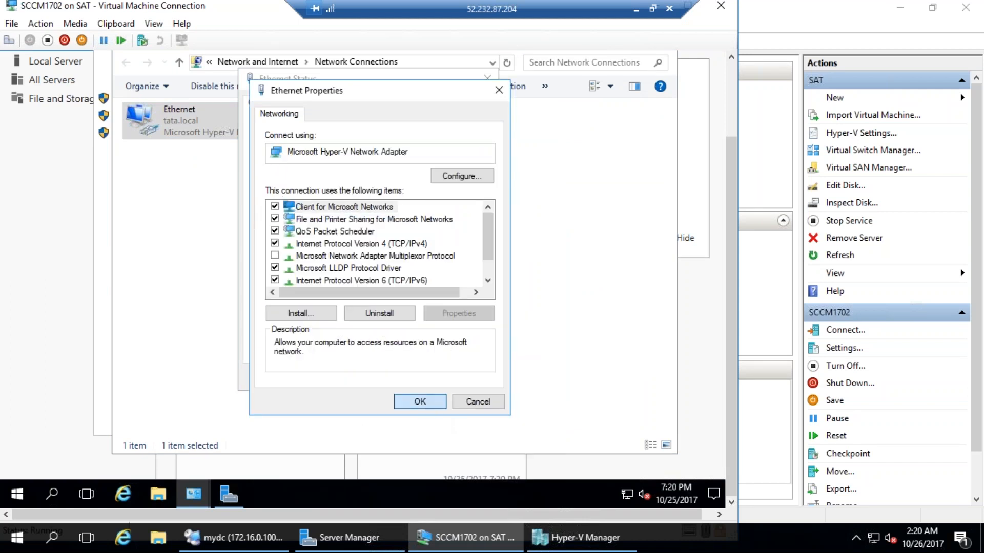
click(420, 401)
click(463, 378)
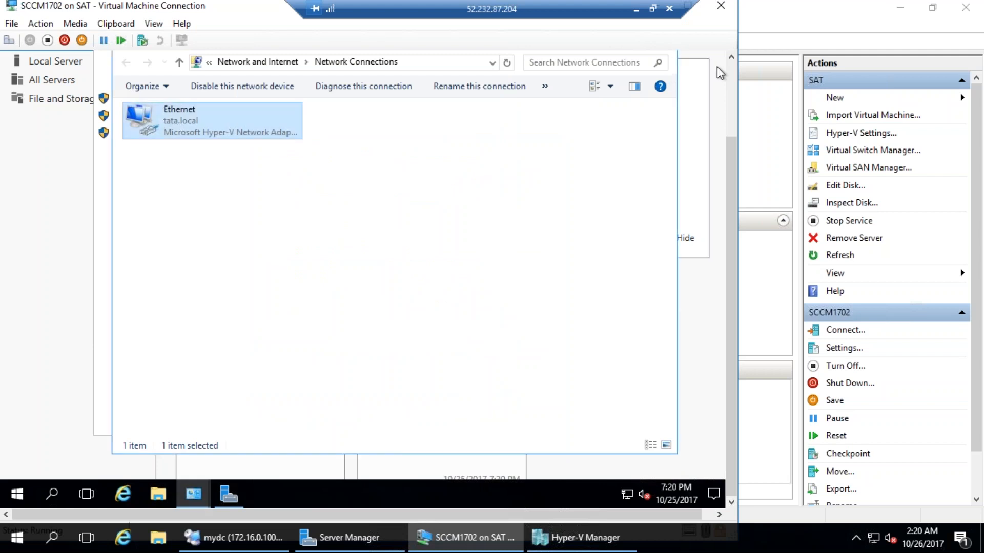
click(661, 129)
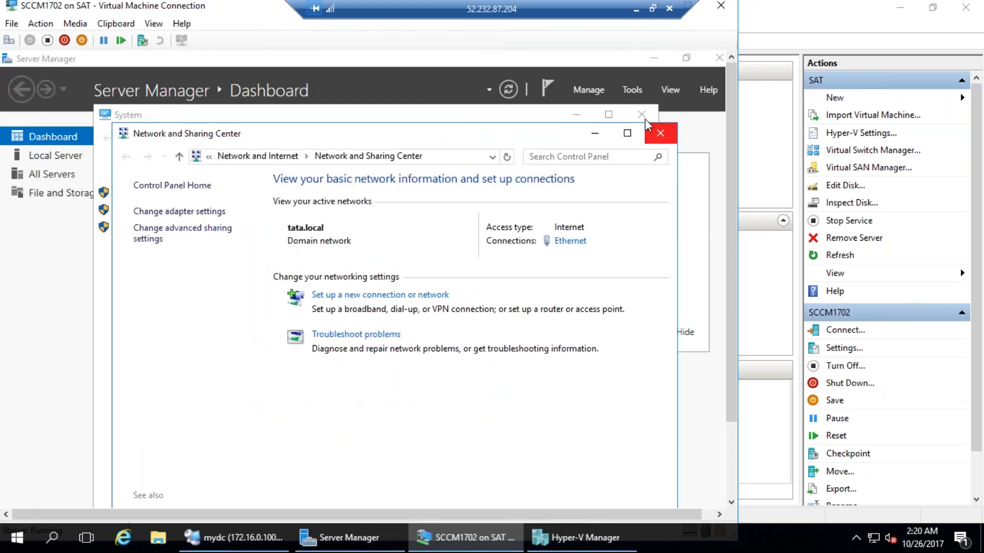
click(641, 114)
click(661, 132)
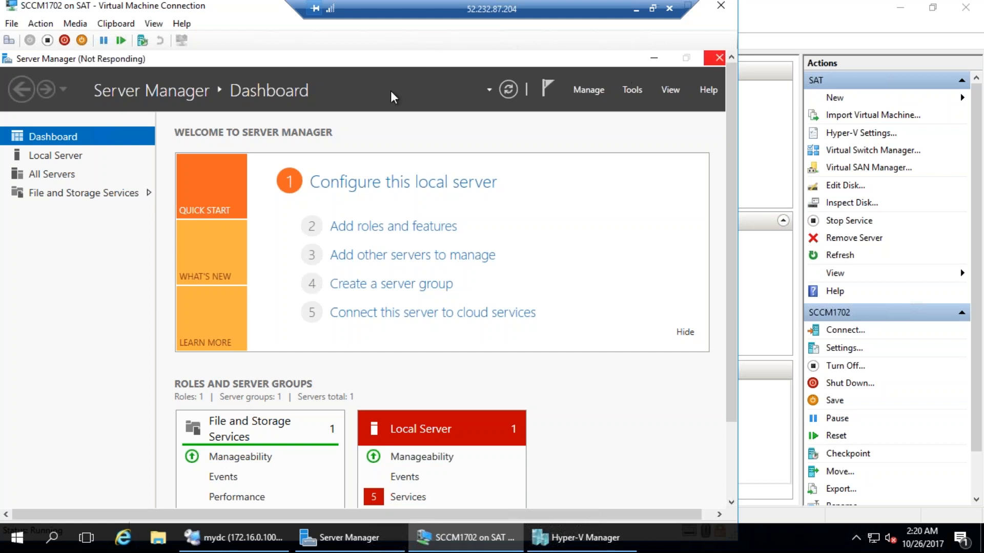
Start Add Roles and Features as a role-based installation targeting cm1702.tata.local
click(731, 484)
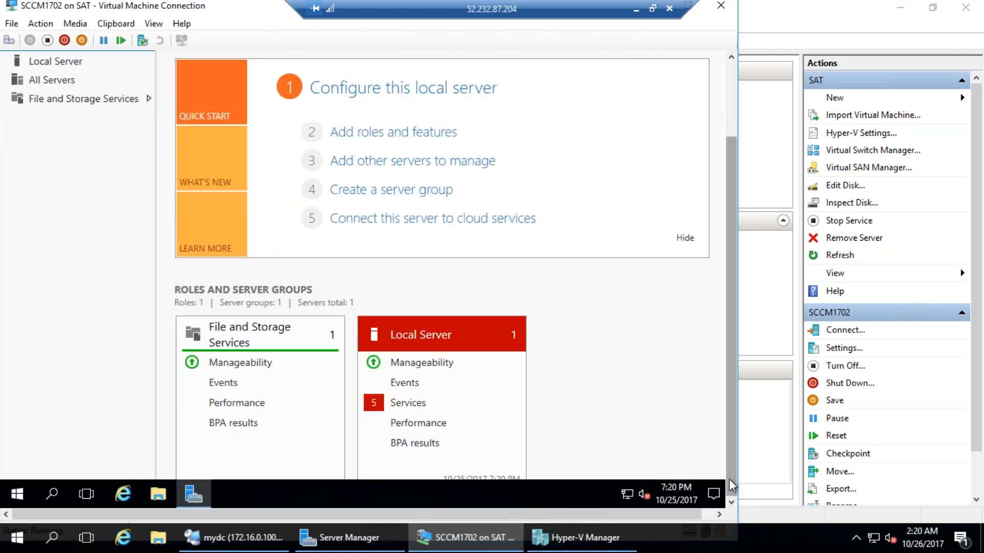
drag(730, 367, 719, 235)
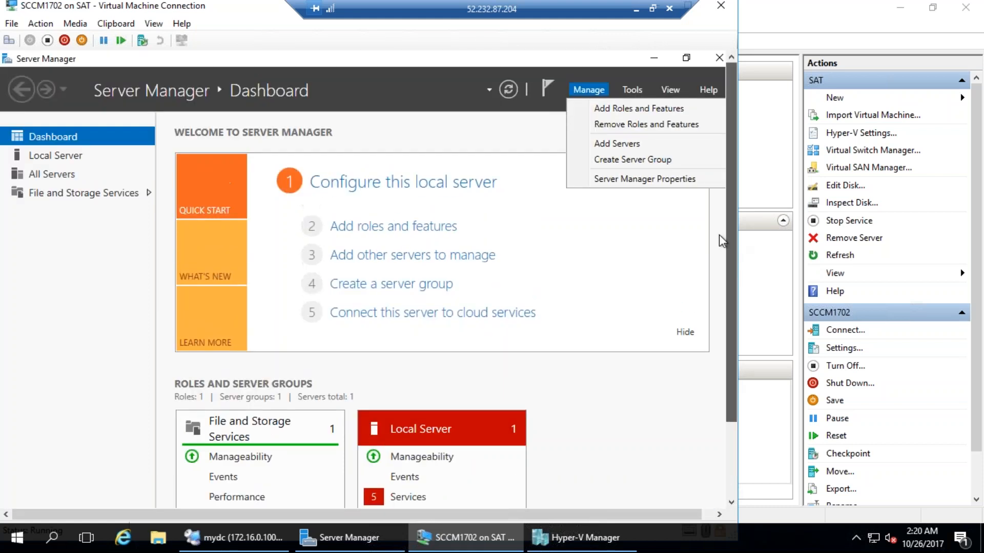
click(622, 109)
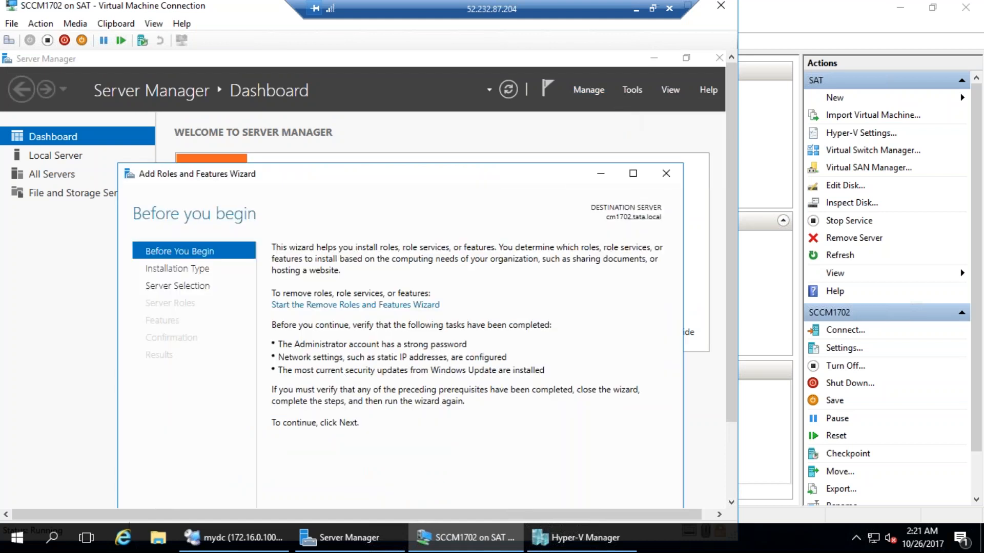
drag(728, 407, 727, 456)
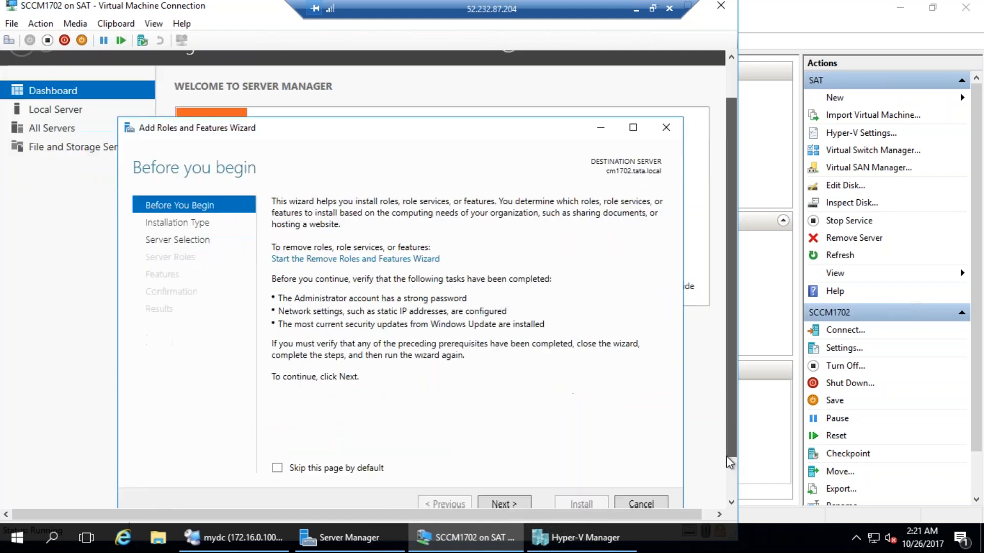
click(510, 497)
click(508, 501)
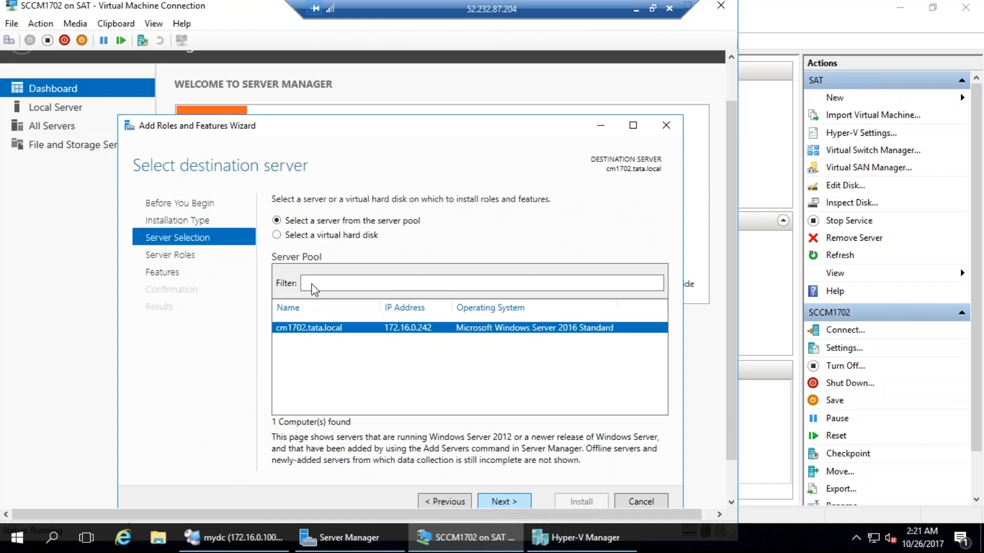
click(499, 505)
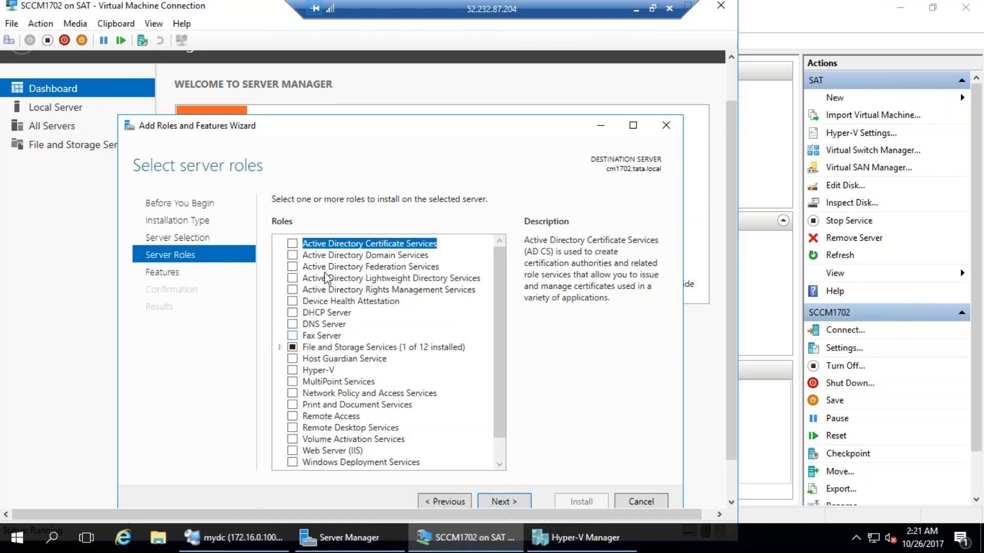
Select the Web Server (IIS) and Windows Server Update Services roles, accepting their required features
scroll(405, 413, down, 1)
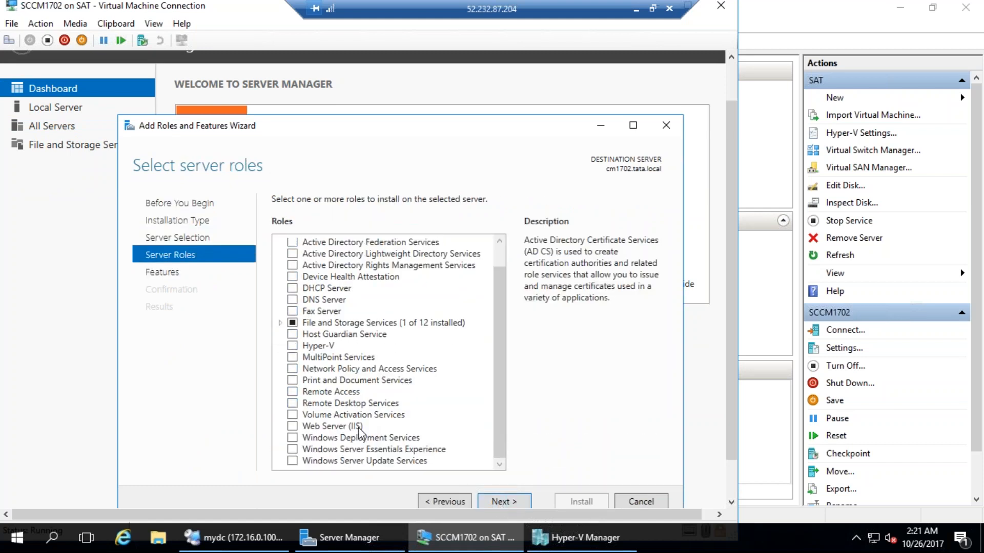
click(293, 427)
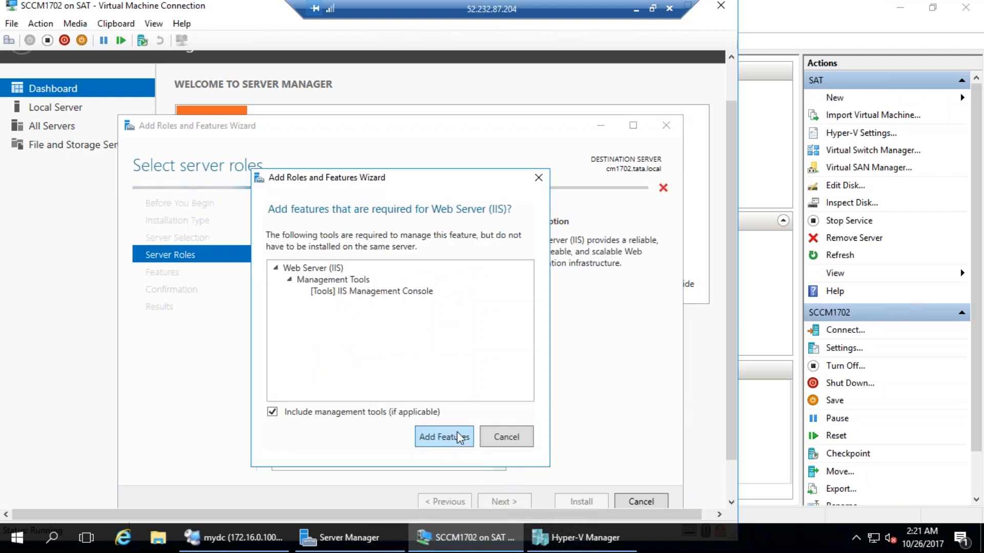
click(454, 438)
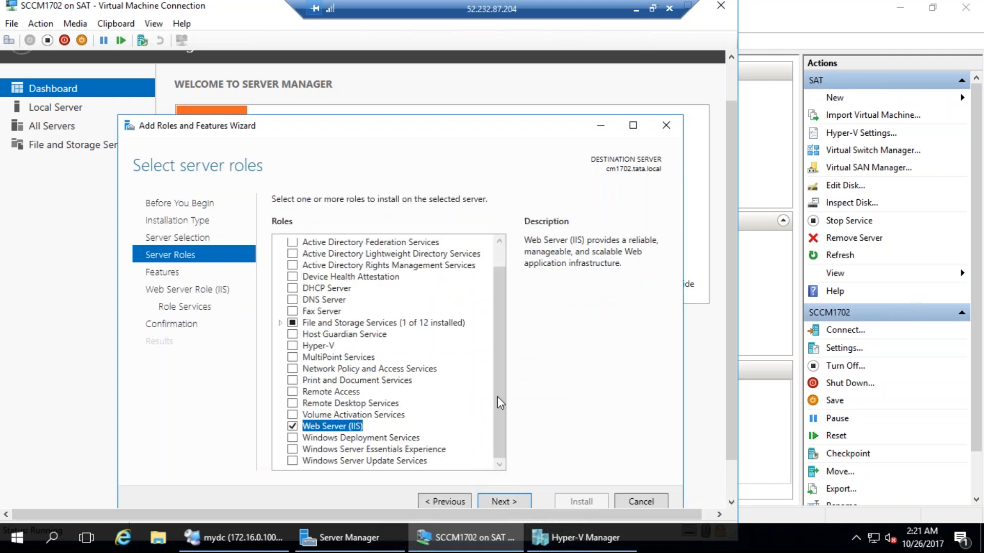
click(292, 461)
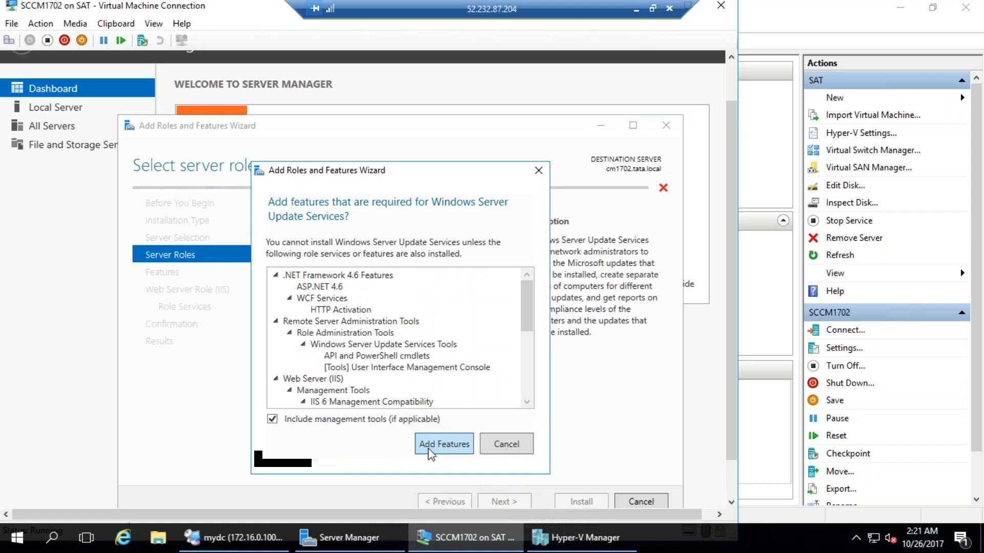
click(444, 444)
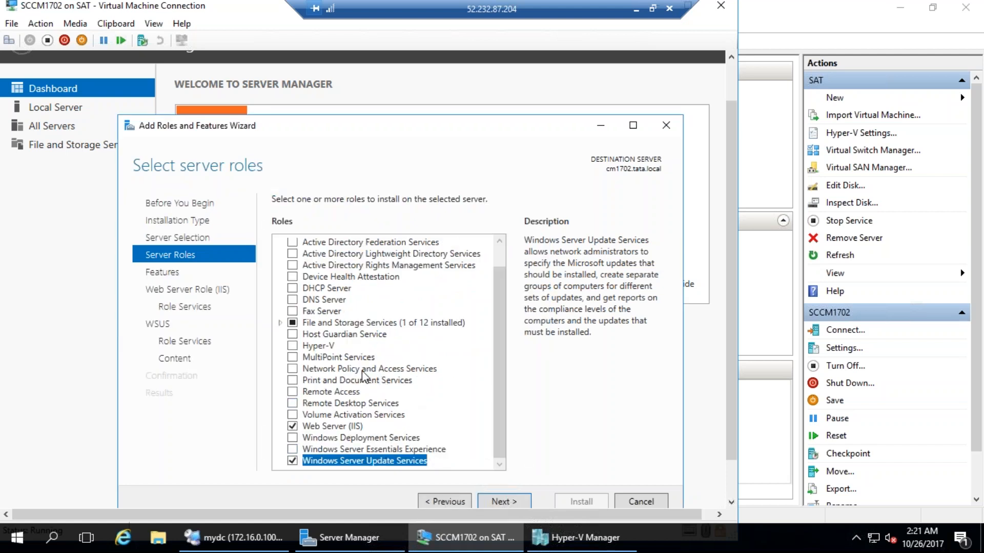
scroll(363, 374, up, 1)
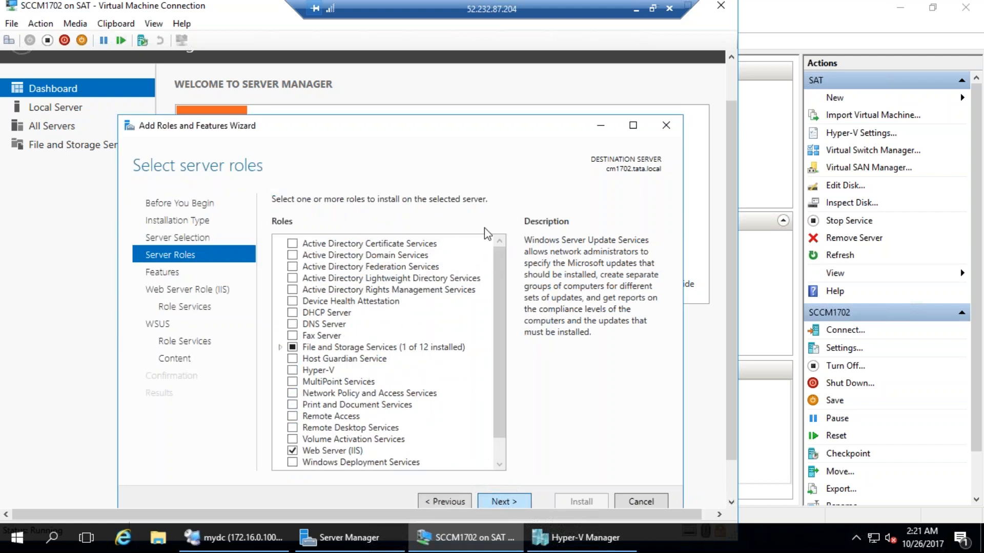
Add HTTP Activation, Non-HTTP Activation and BITS features, accepting their required features
click(292, 243)
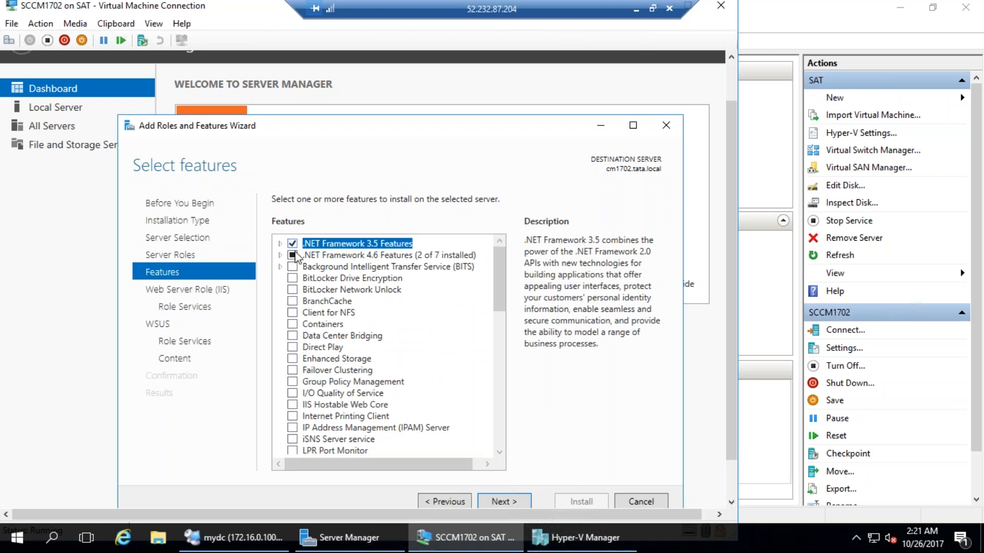
click(279, 244)
click(306, 267)
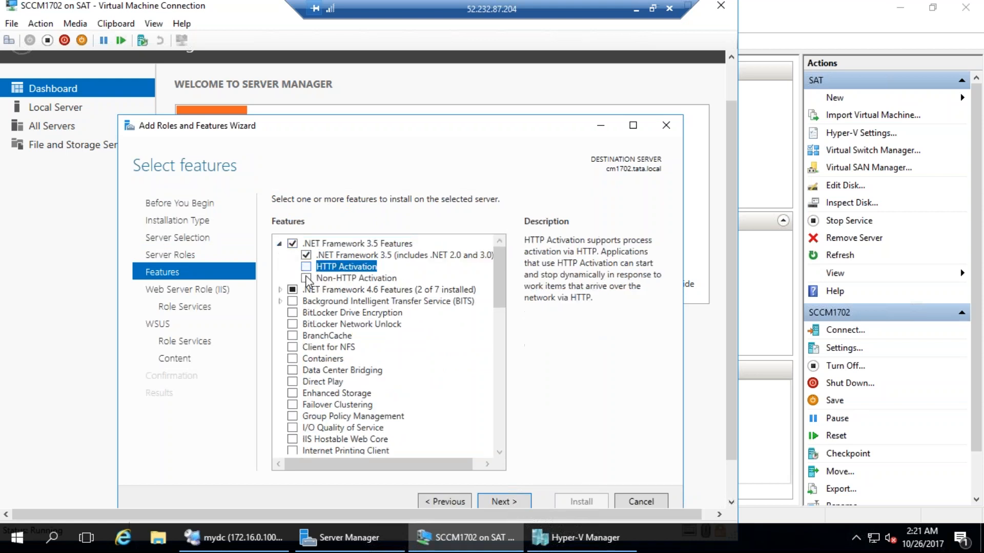
click(418, 496)
click(306, 279)
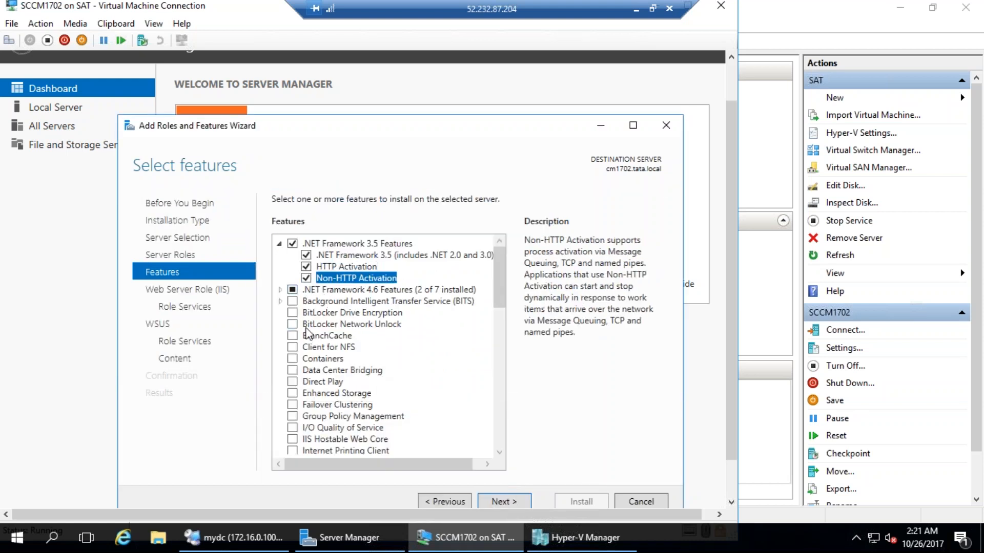
click(292, 301)
click(436, 444)
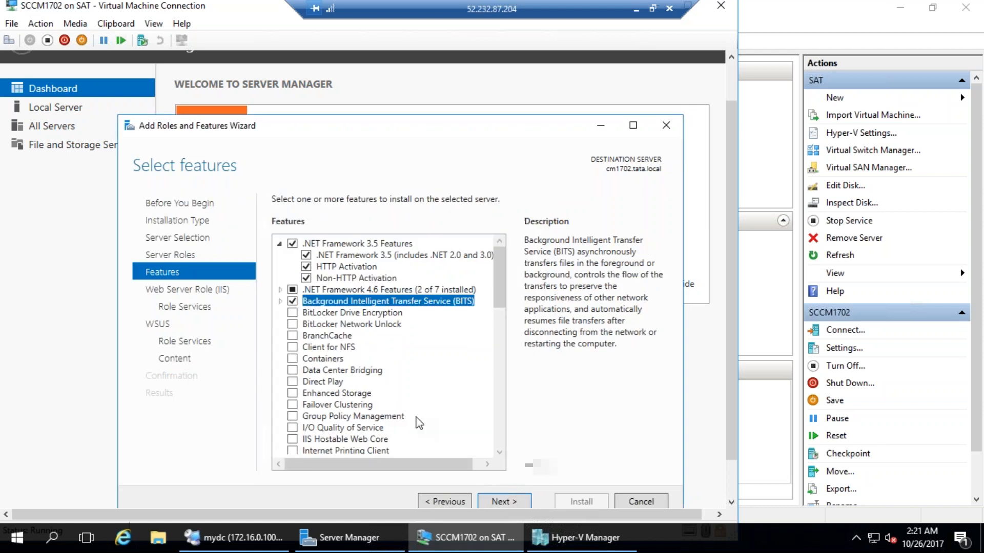
Add Remote Differential Compression and advance to the IIS role services list
scroll(408, 406, down, 3)
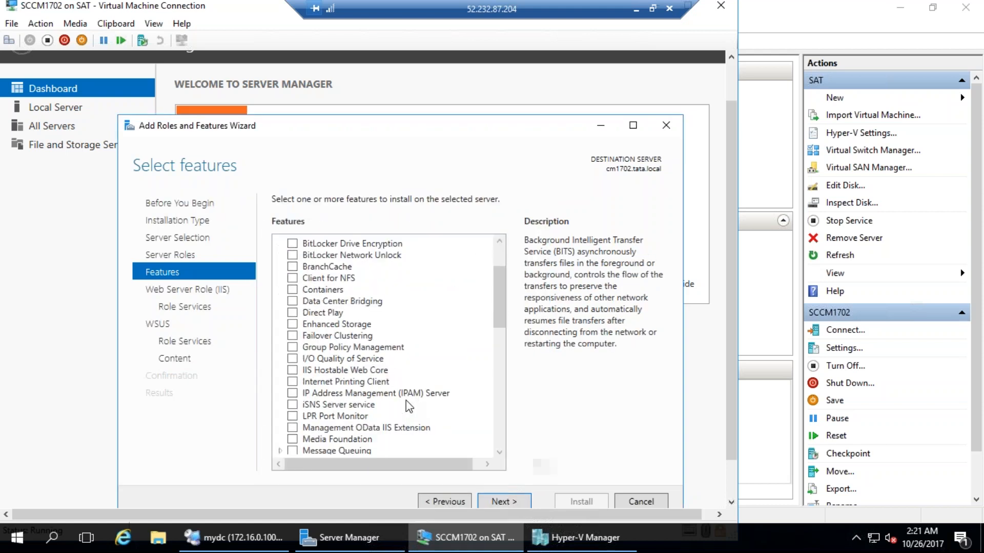
scroll(408, 406, down, 1)
scroll(387, 418, down, 1)
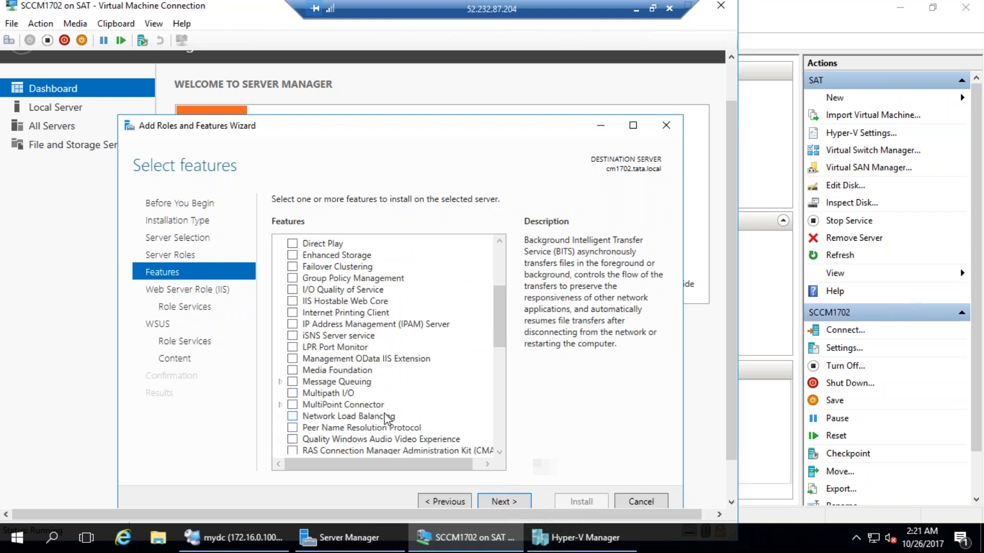
scroll(386, 419, down, 1)
click(292, 439)
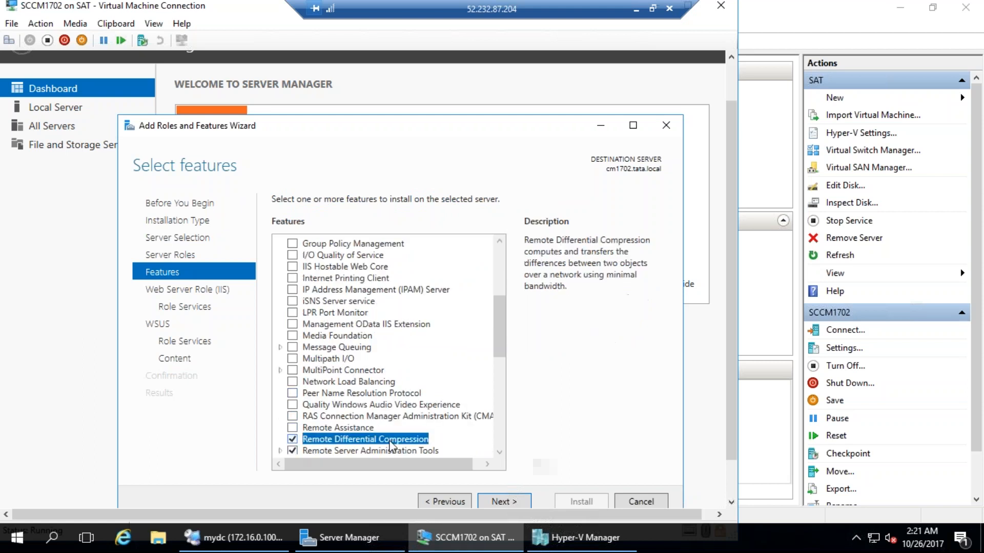
click(507, 502)
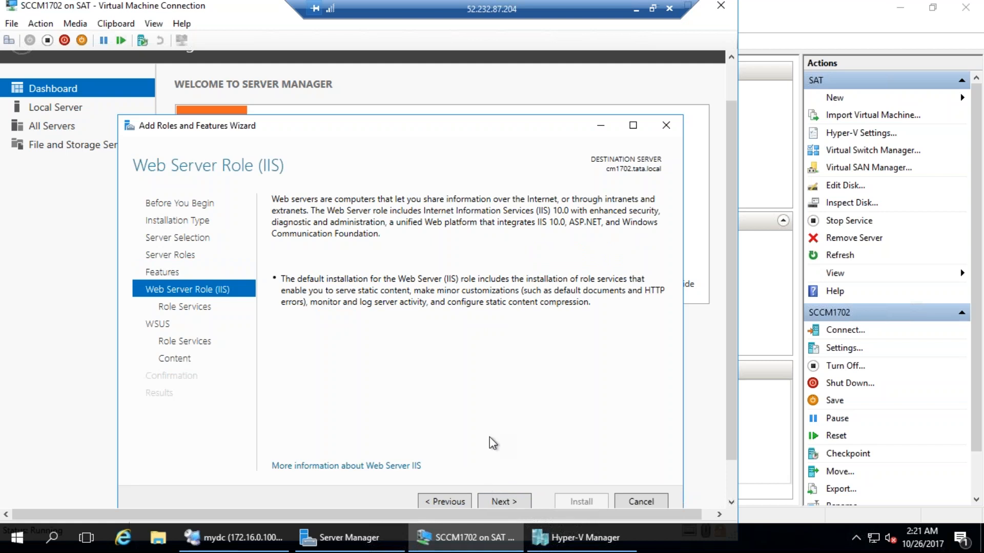
click(510, 502)
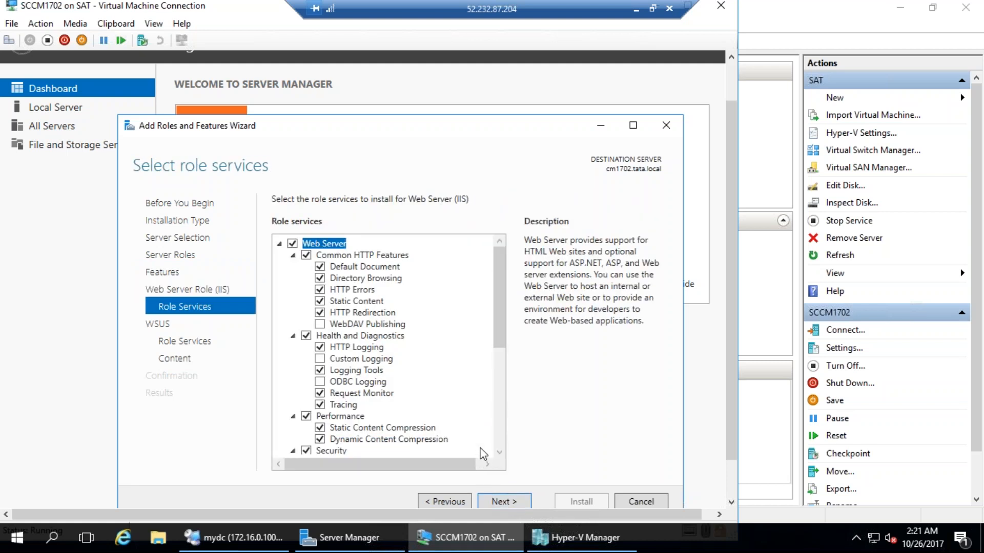
Enable Basic Authentication, the next three security services, IP and Domain Restrictions, and URL Authorization
scroll(425, 395, down, 2)
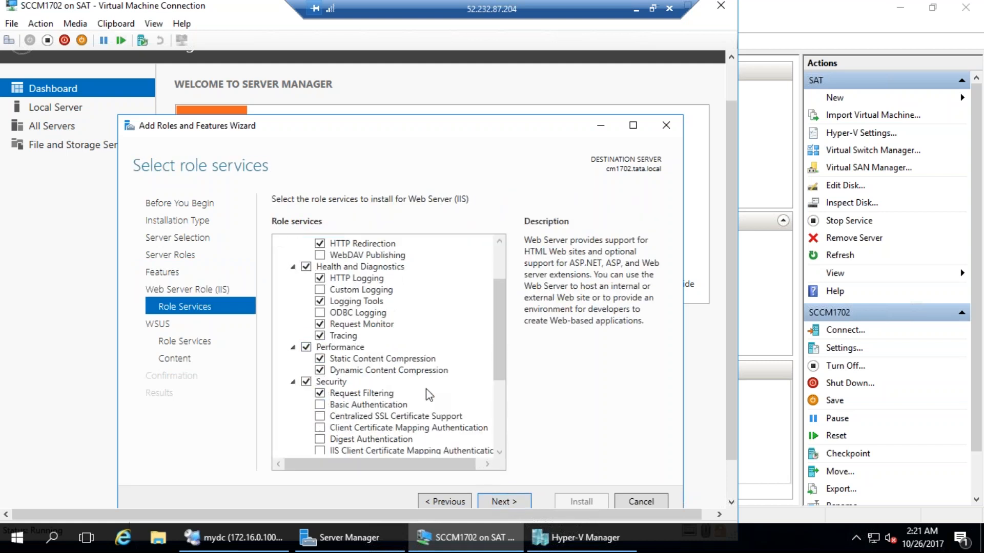
click(320, 406)
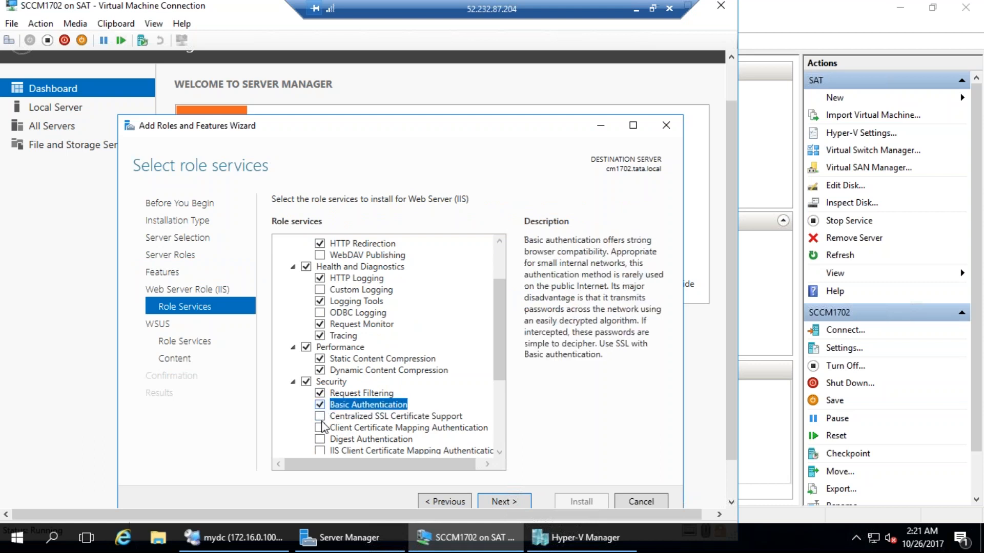
key(Down)
key(space)
key(Down)
key(space)
key(Down)
key(space)
key(Down)
key(space)
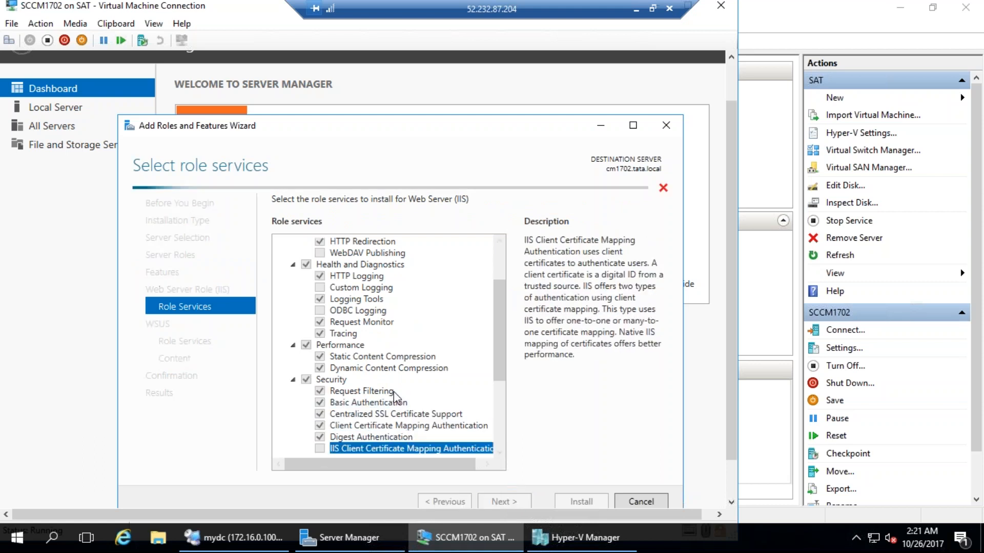
scroll(364, 407, down, 3)
click(320, 356)
click(320, 368)
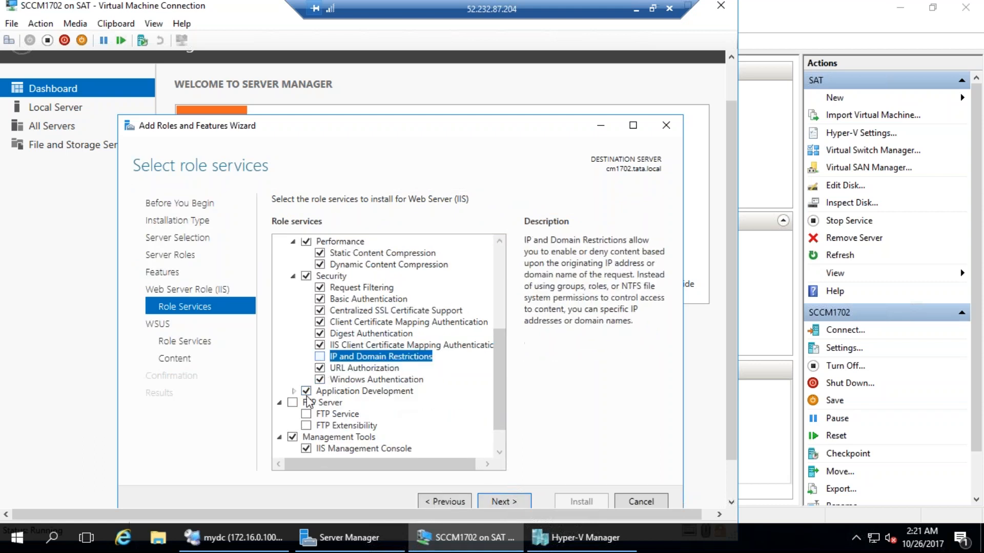
Enable ASP.NET 3.5, Server Side Includes, WebSocket Protocol, CGI, ASP and Application Initialization
scroll(325, 406, down, 1)
click(294, 357)
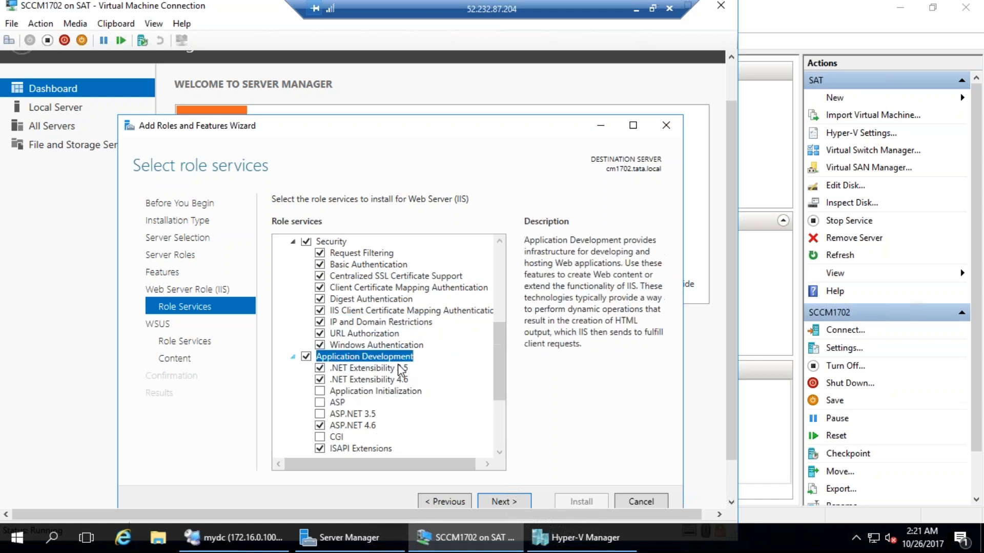
scroll(379, 379, down, 1)
scroll(387, 388, down, 1)
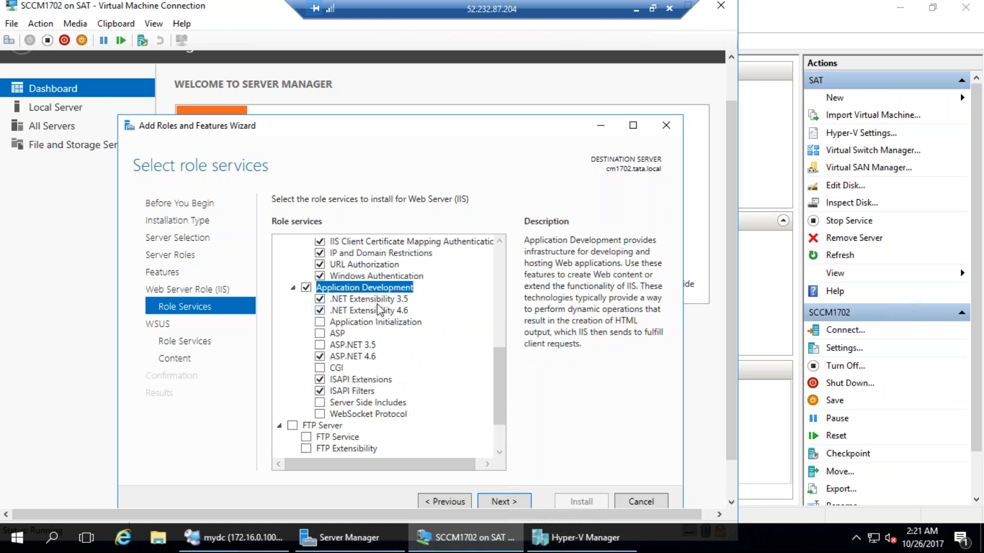
click(320, 345)
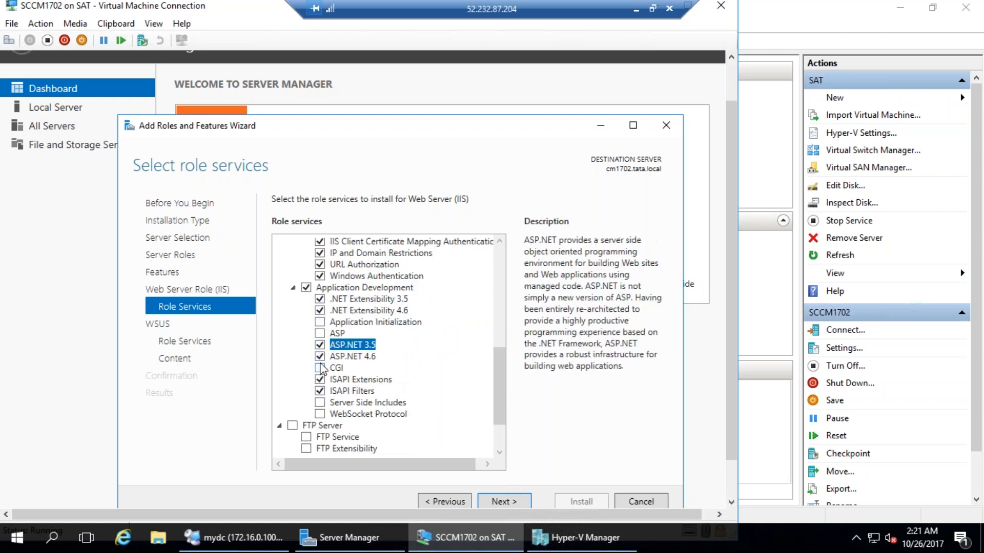
click(319, 403)
click(320, 414)
click(320, 368)
click(319, 334)
click(320, 322)
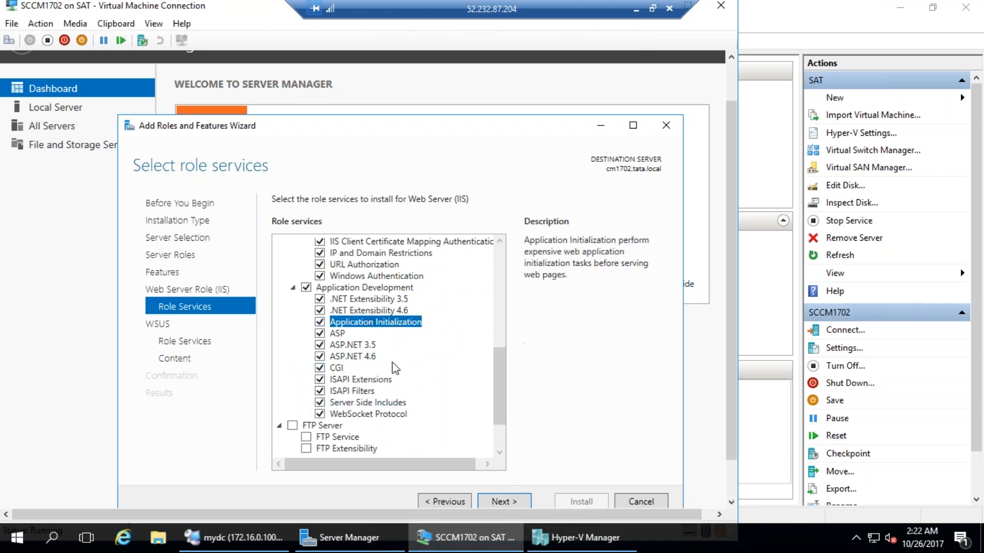
Enable IIS 6 WMI Compatibility, Scripting Tools, Management Console, and the Management Service
scroll(395, 369, down, 2)
click(293, 426)
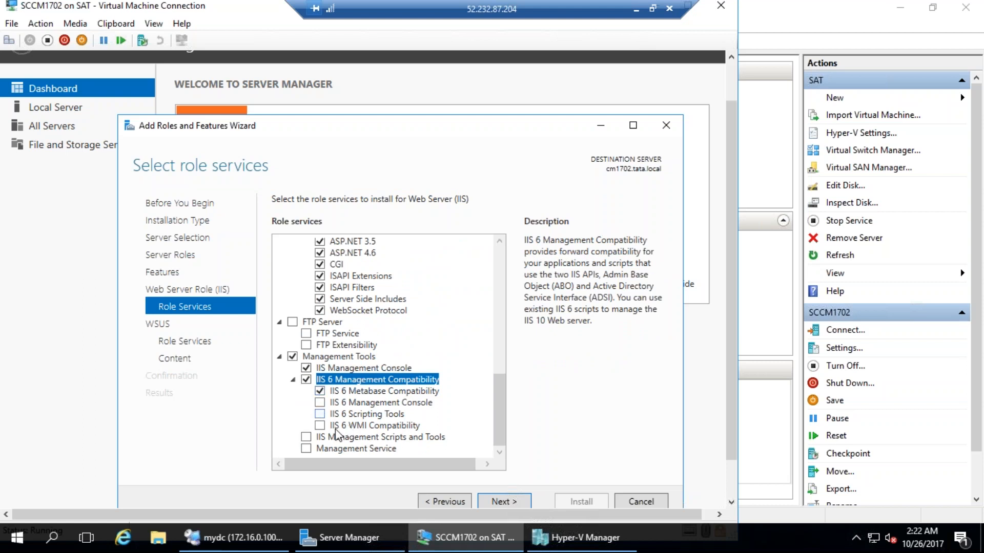
click(320, 426)
click(320, 414)
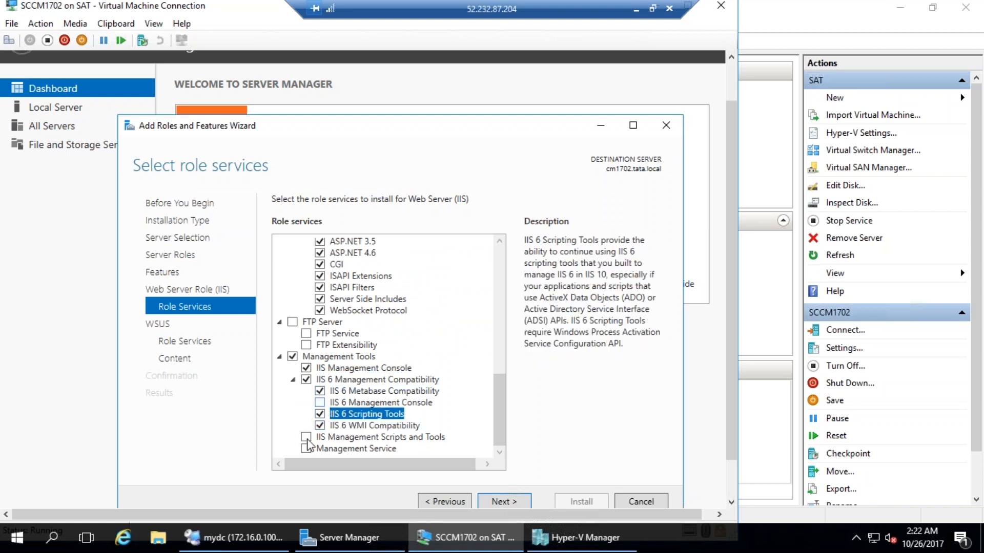
click(320, 403)
click(306, 450)
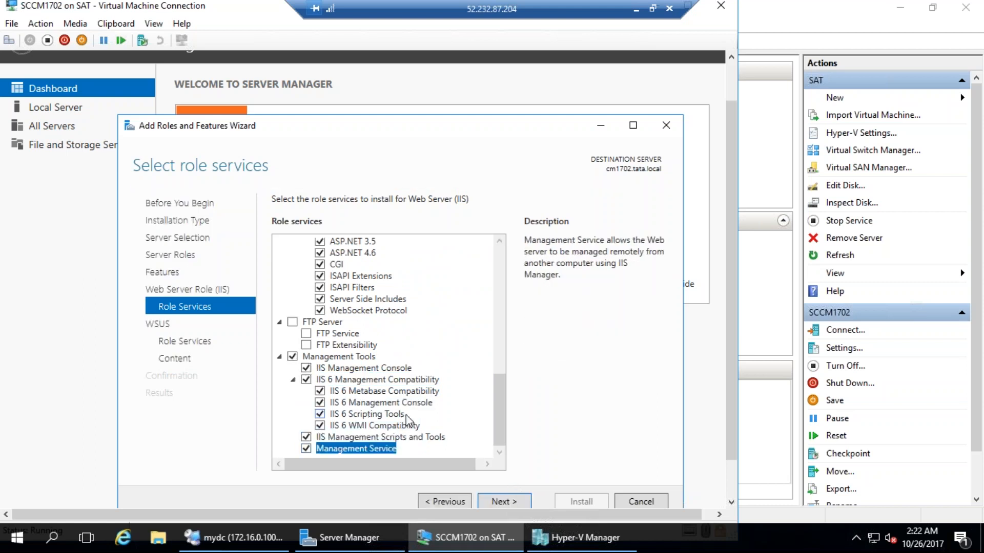
scroll(405, 420, up, 6)
scroll(405, 419, up, 4)
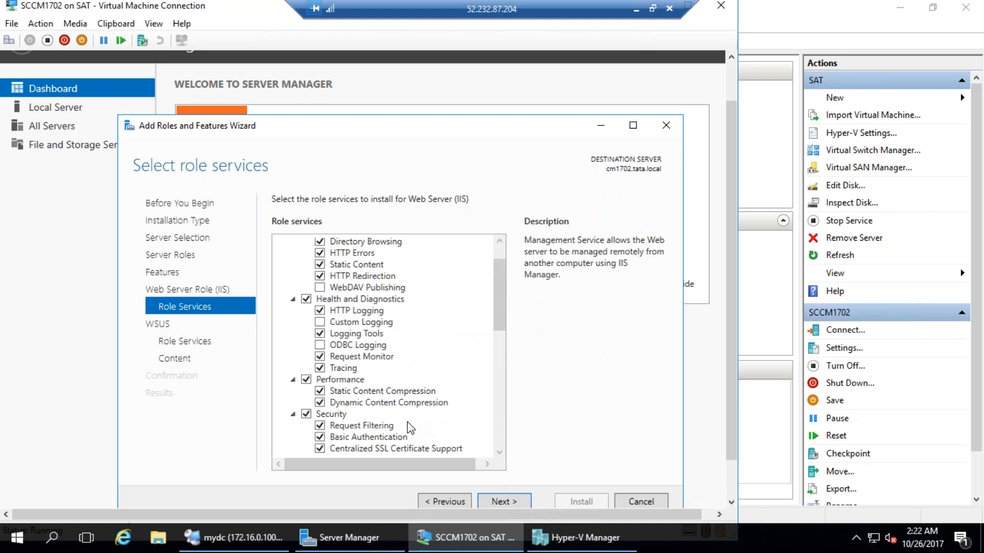
scroll(409, 428, up, 1)
scroll(408, 427, down, 10)
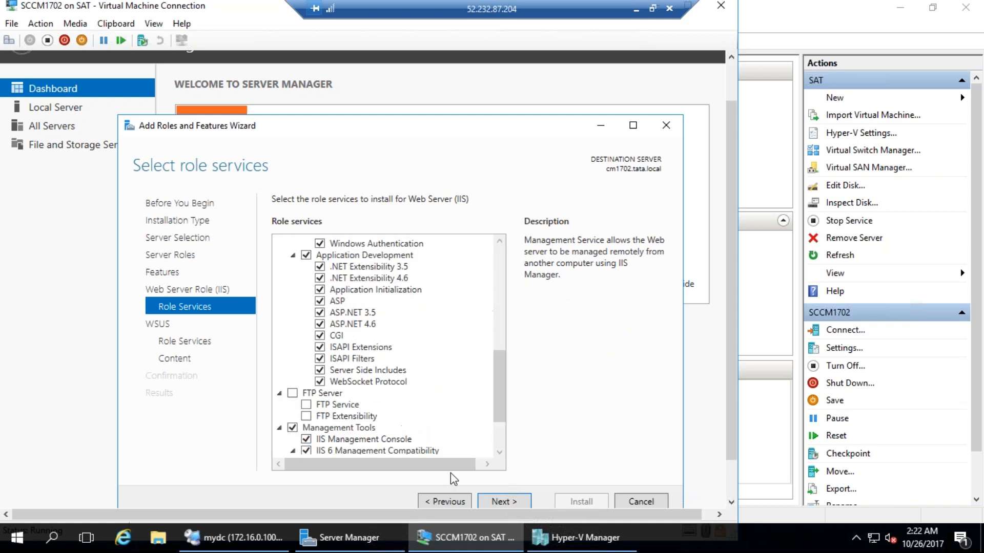
Replace WID Connectivity with SQL Server Connectivity in WSUS role services, then continue to content location
click(500, 498)
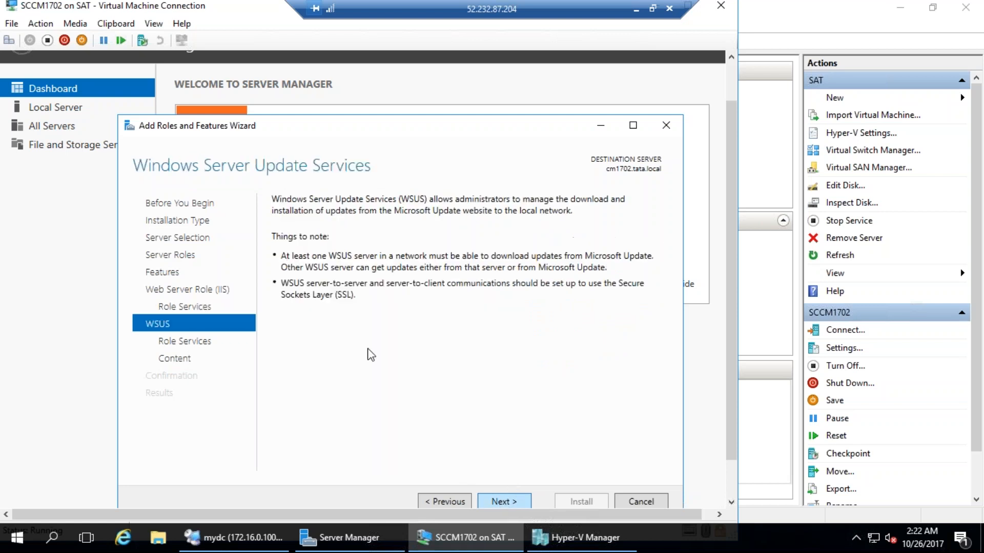
click(505, 502)
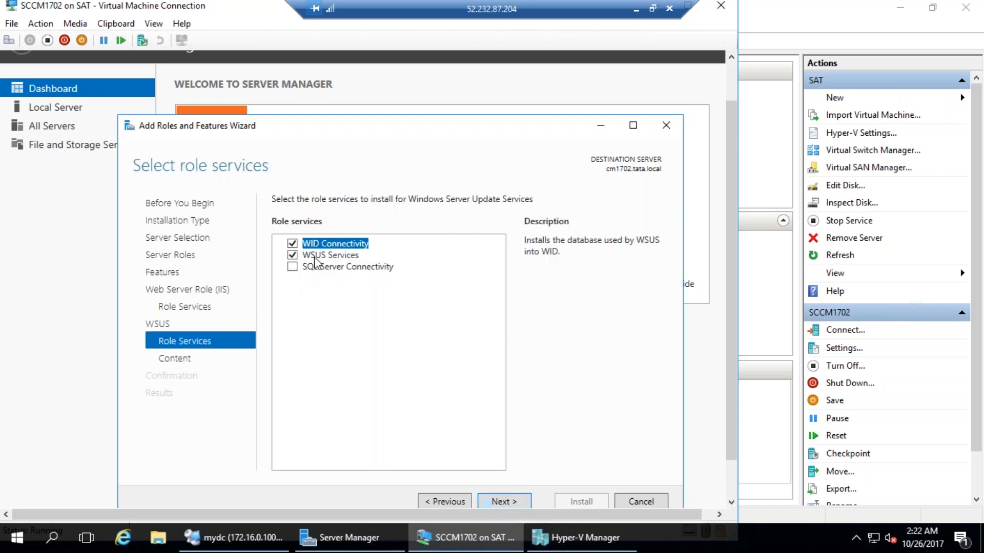
click(291, 244)
click(336, 256)
click(299, 268)
click(292, 267)
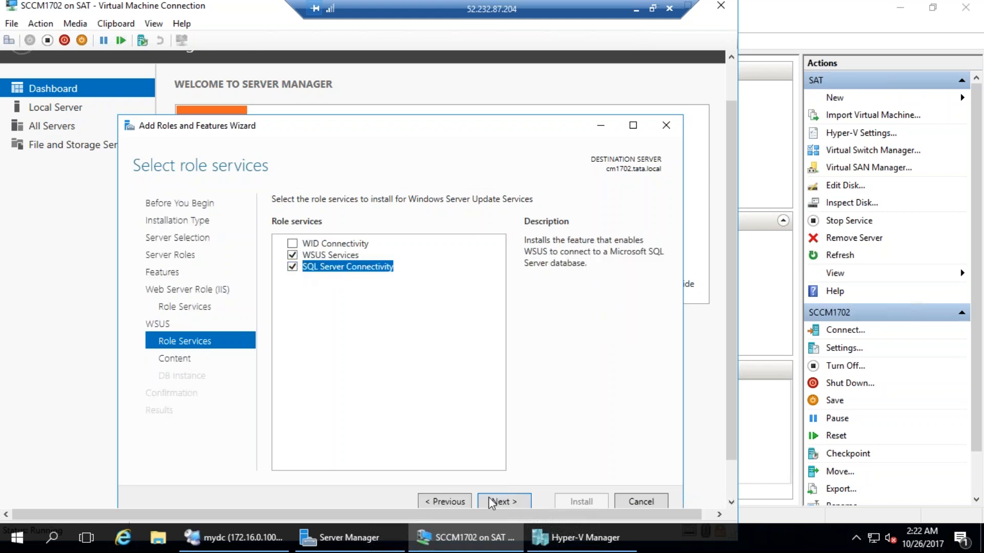
click(511, 503)
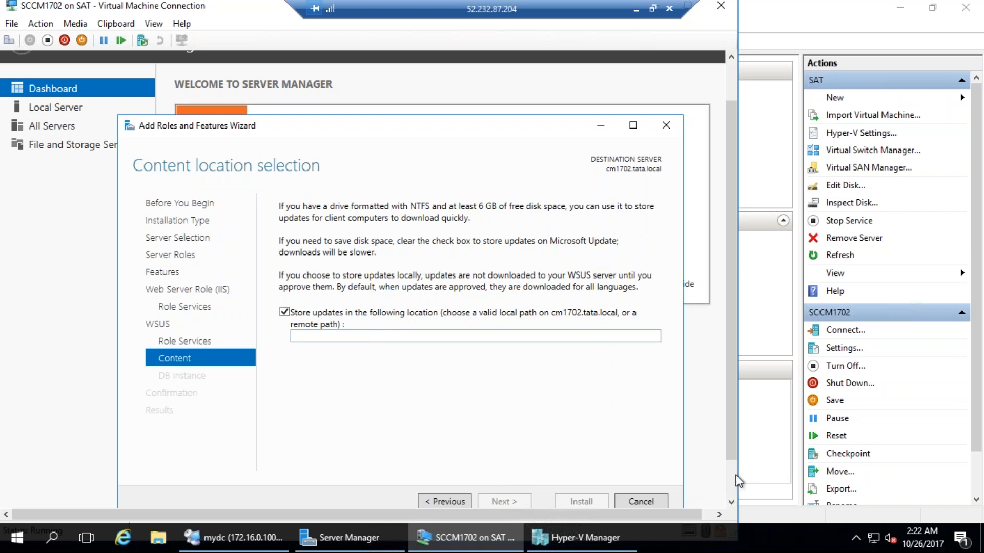
Create a new Wsus folder on Local Disk (C:), then focus the wizard's storage location field
click(171, 487)
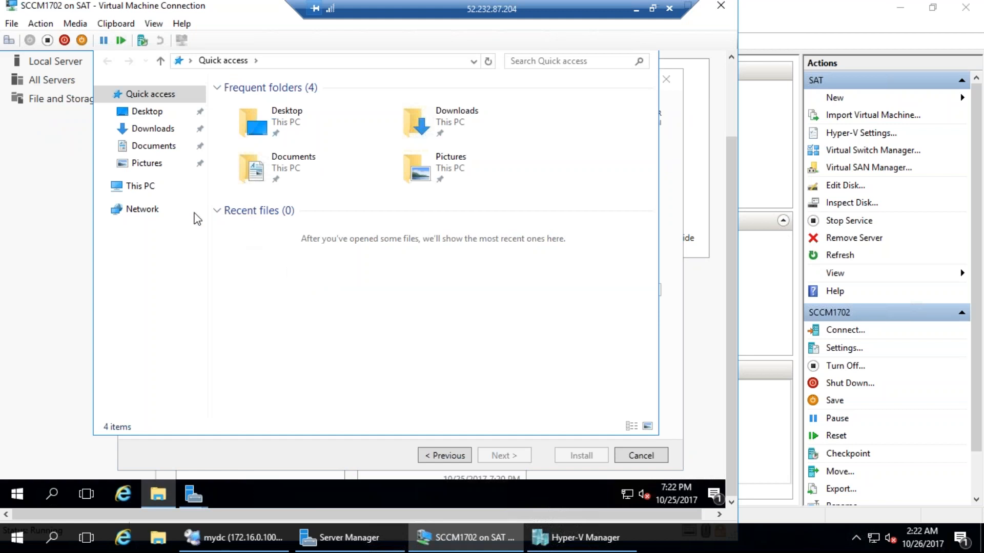
click(148, 185)
double_click(477, 258)
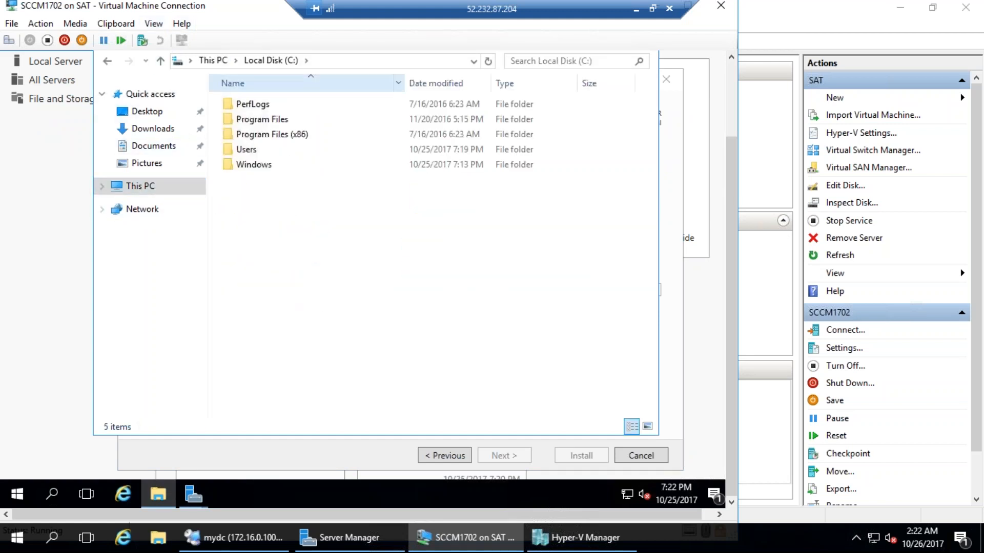
right_click(316, 269)
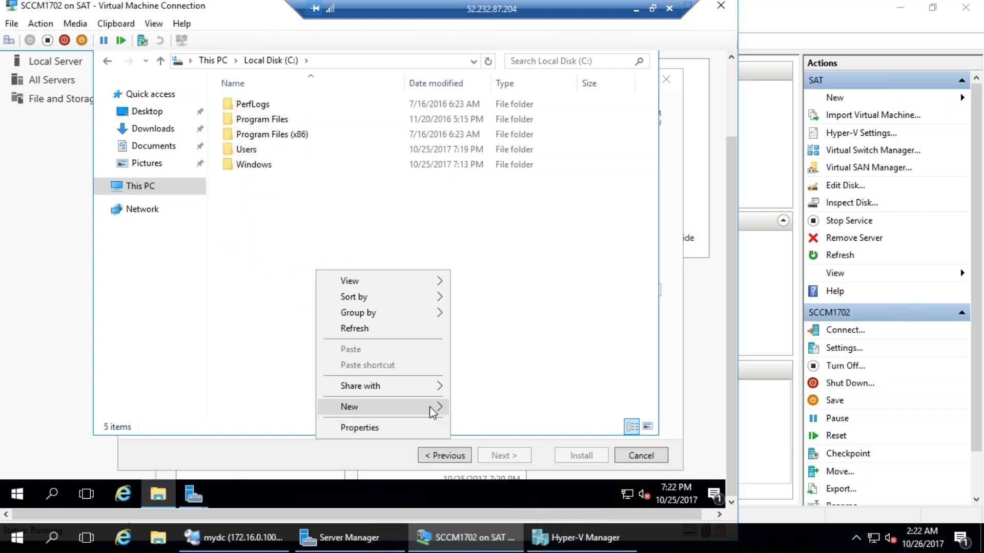
mouse_move(429, 407)
text(Wsus)
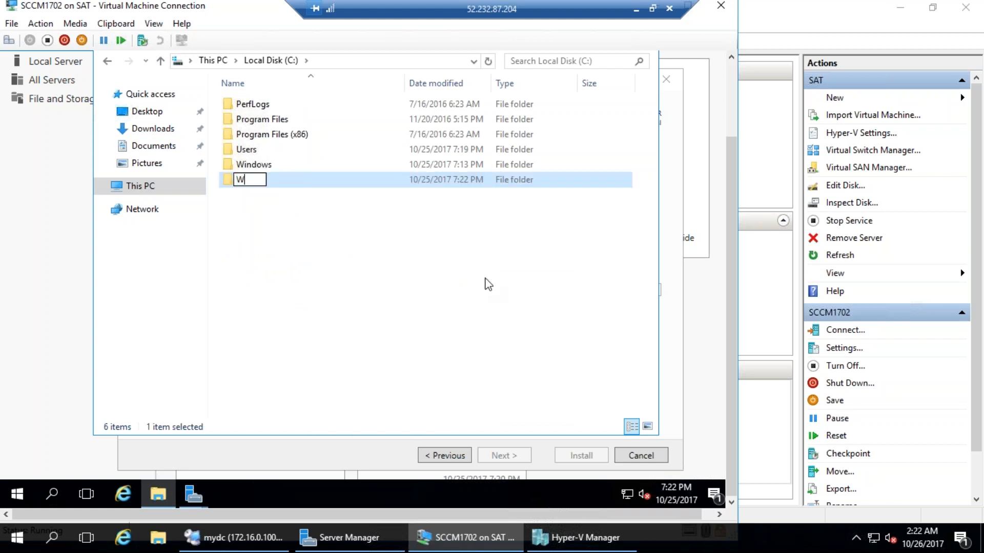
key(Return)
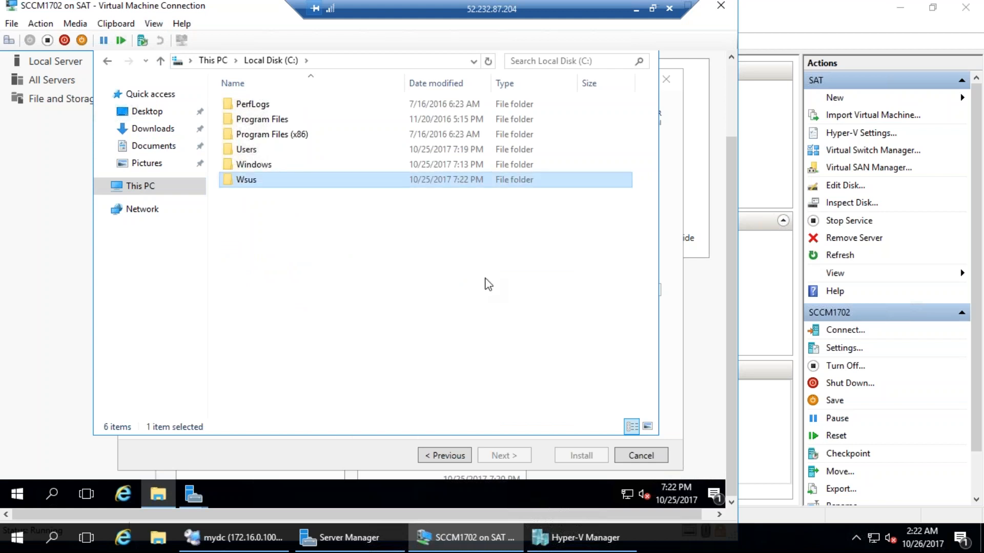
key(Return)
key(ctrl+c)
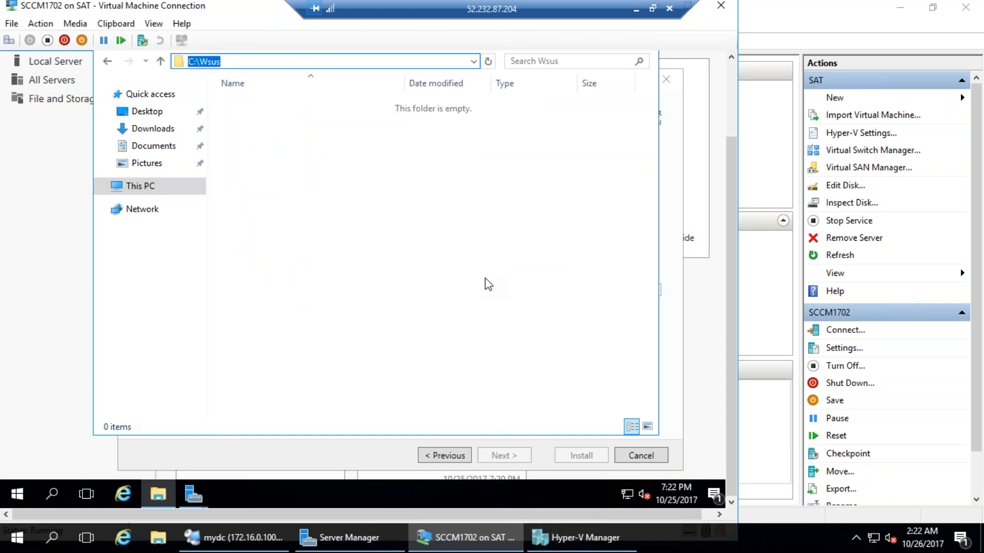
key(Escape)
click(357, 291)
Paste C:\Wsus as the storage location, then uncheck SQL Server Connectivity and advance to confirmation
key(ctrl+v)
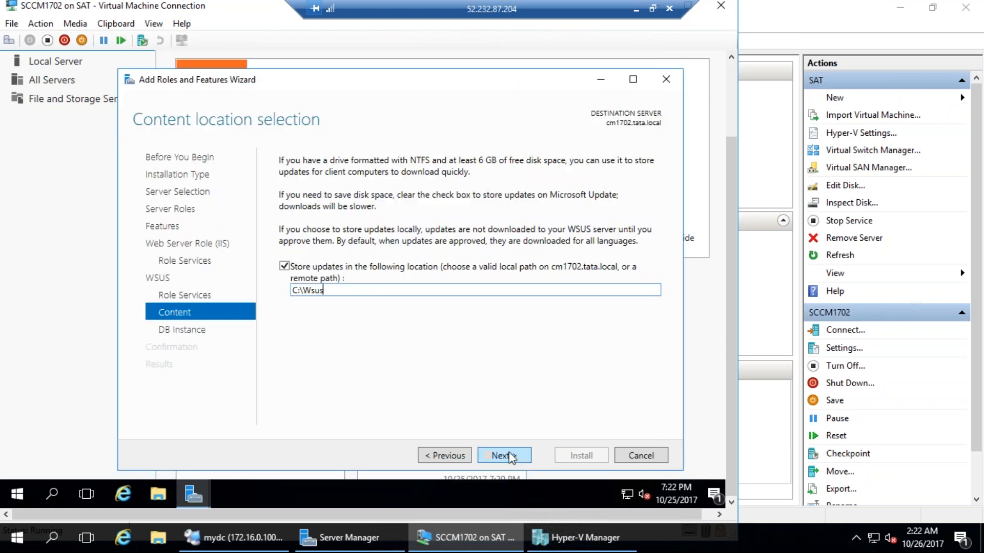
click(511, 455)
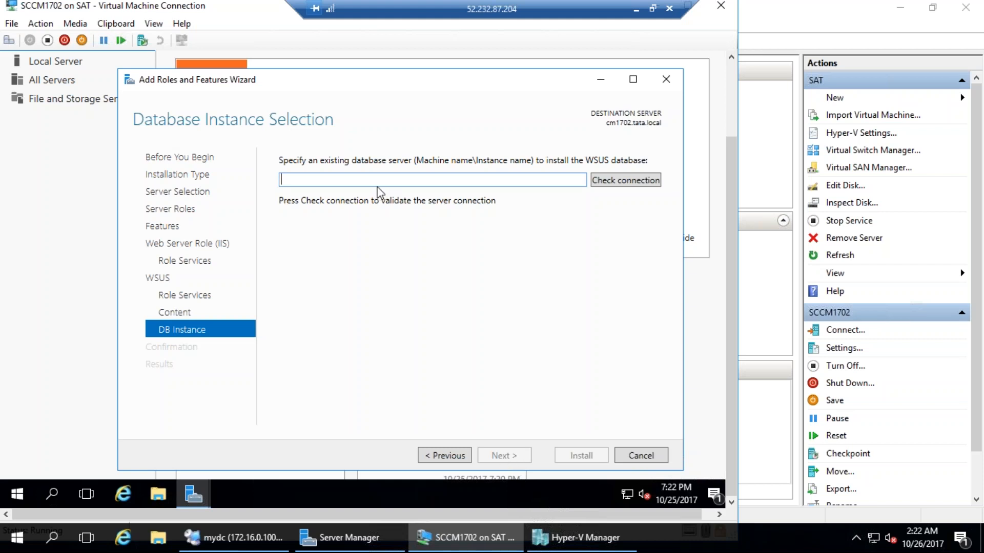
click(440, 456)
click(439, 456)
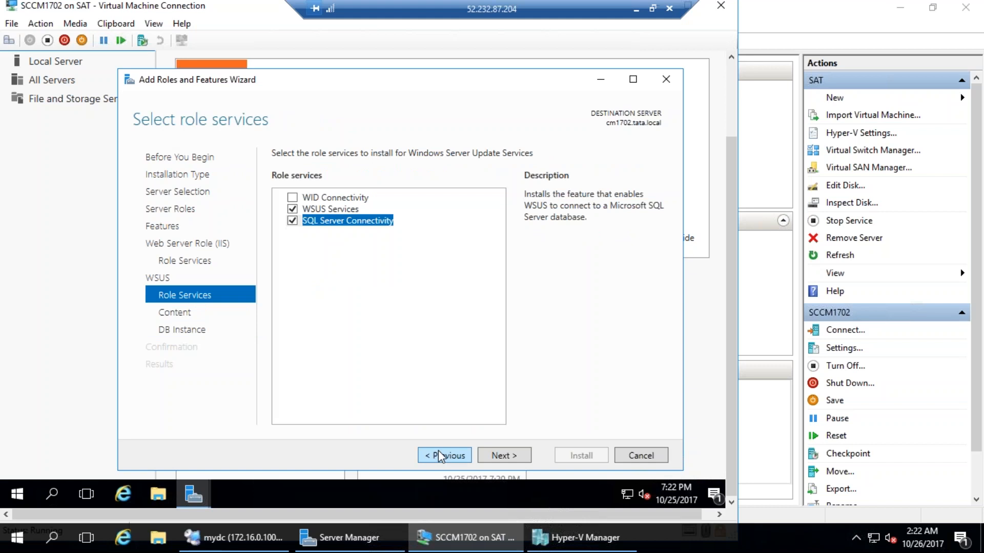
click(292, 220)
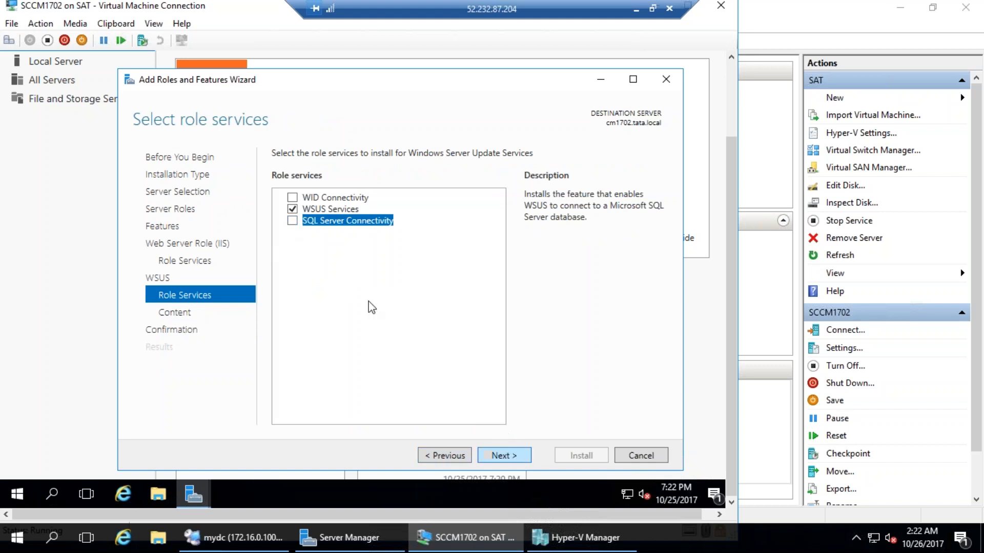
click(505, 452)
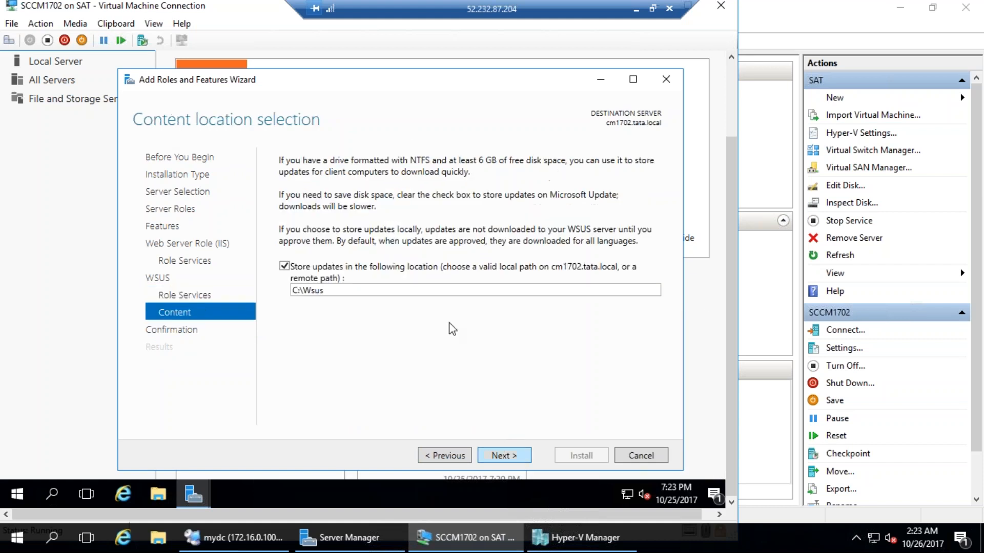
click(513, 461)
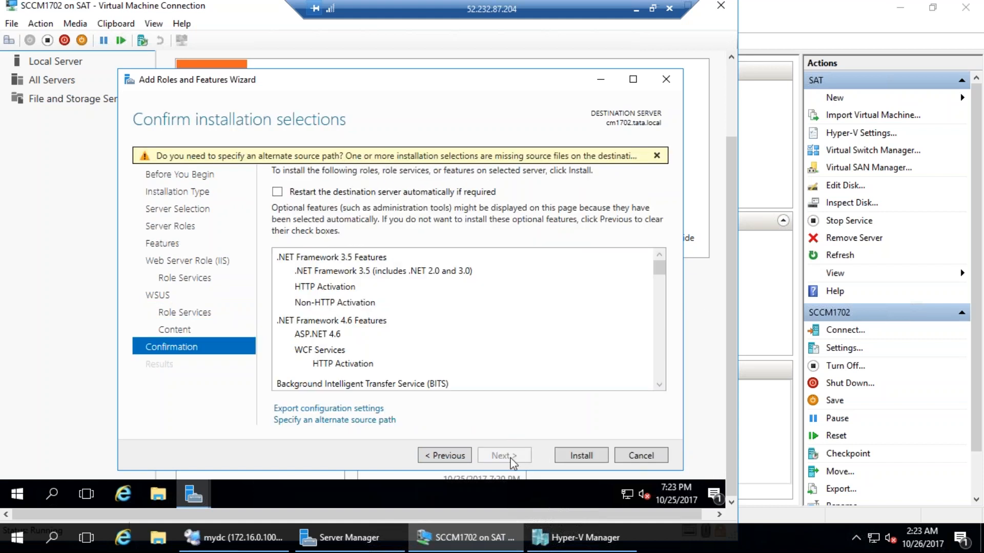
Allow automatic restarts and browse the Windows DVD to its sources\sxs folder
click(319, 192)
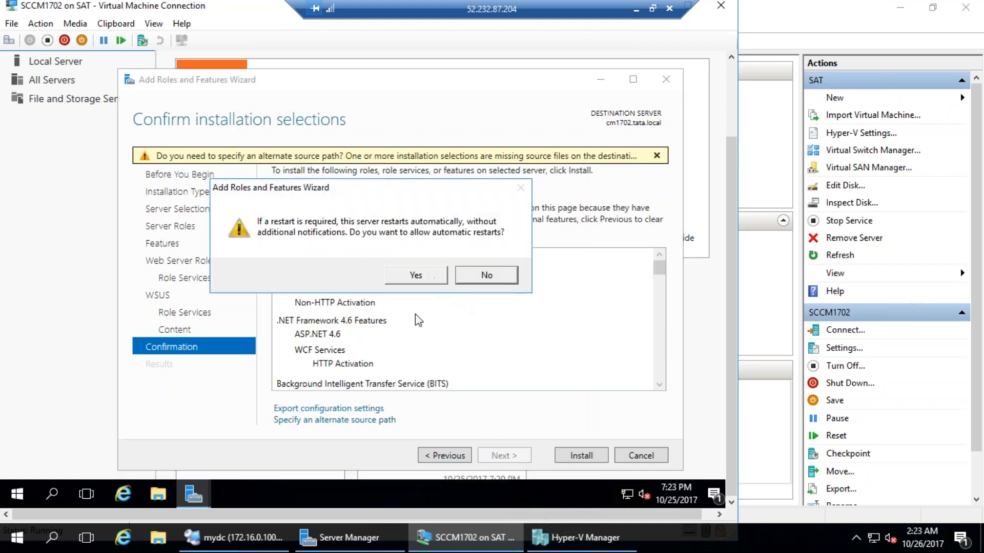
click(416, 275)
click(335, 419)
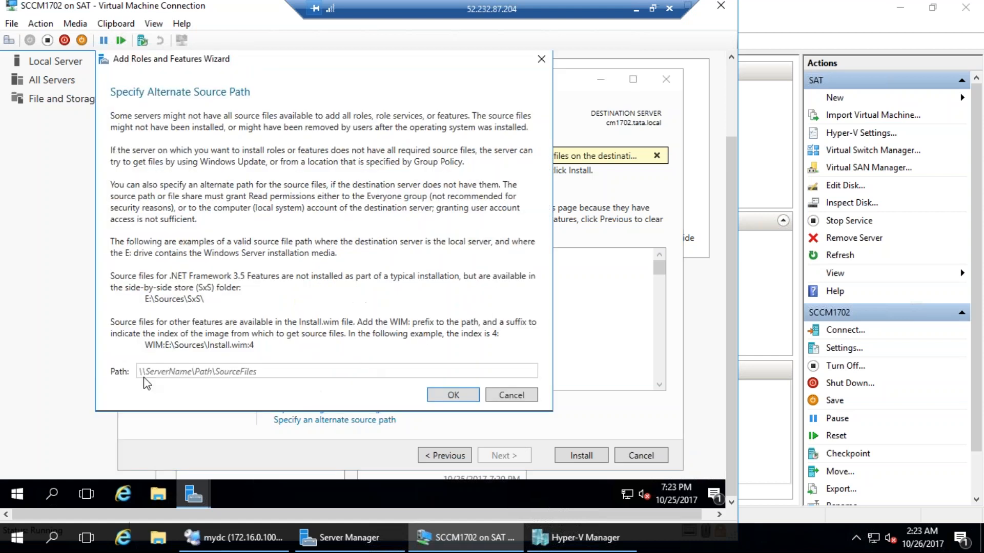
click(159, 493)
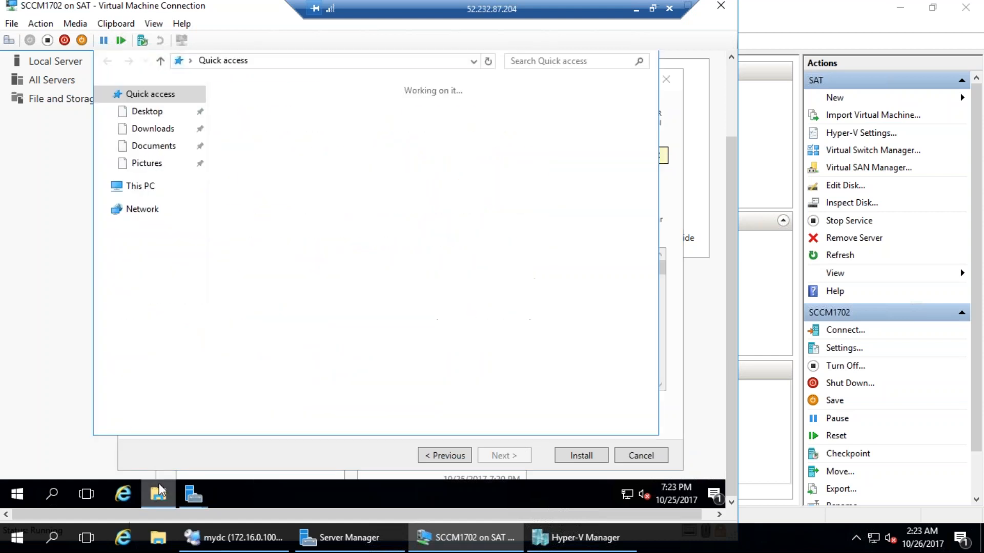
click(148, 189)
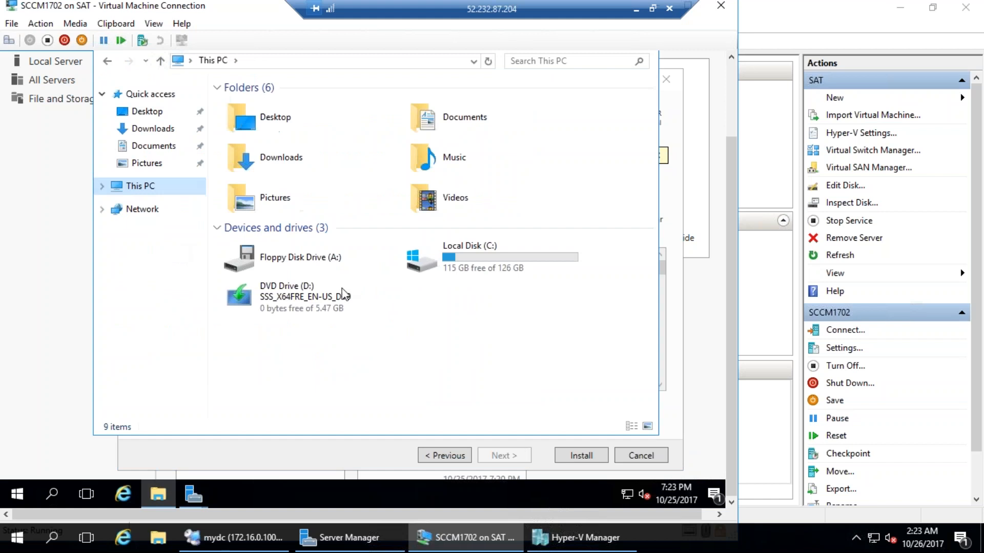
right_click(284, 300)
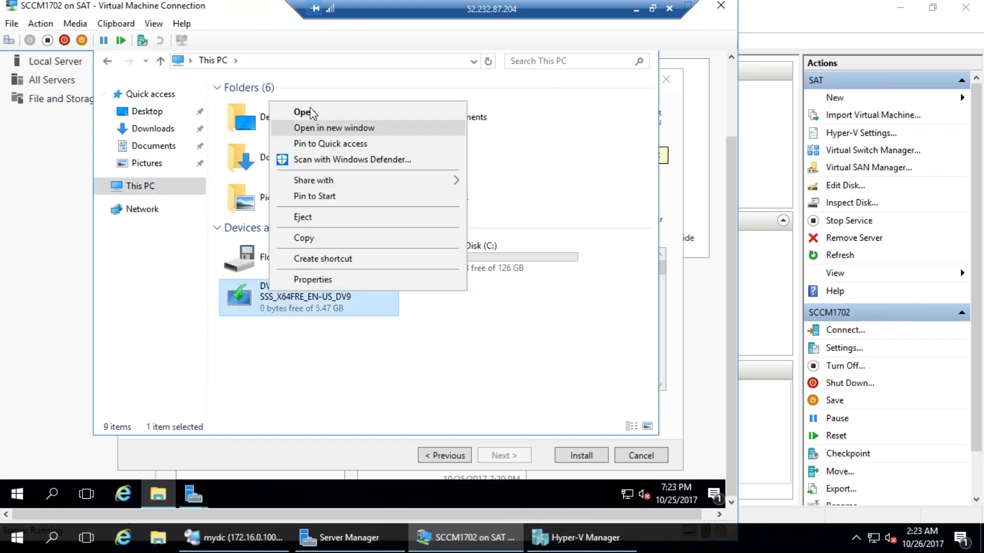
click(306, 113)
double_click(258, 152)
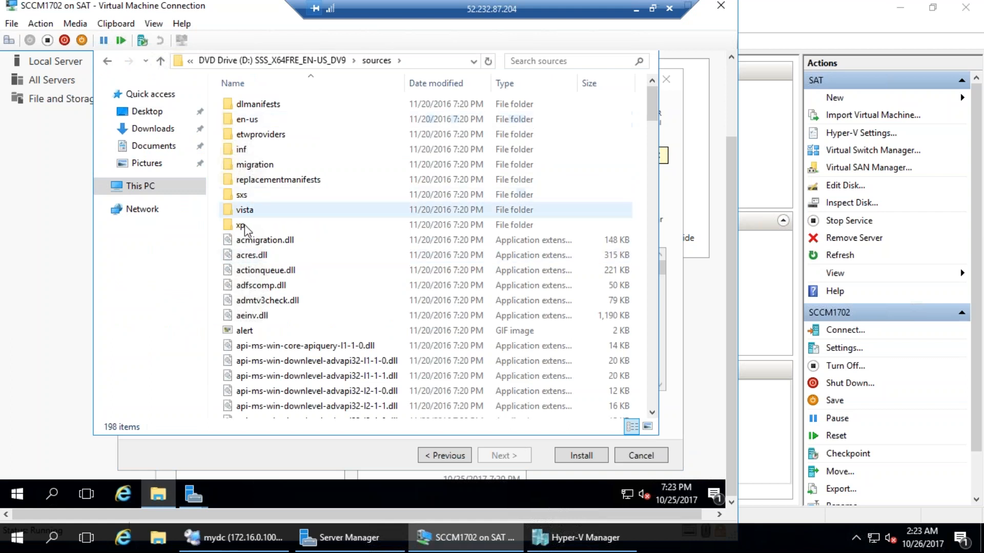
double_click(246, 195)
Set D:\sources\sxs as the alternate source path and start the installation
key(alt+d)
key(ctrl+c)
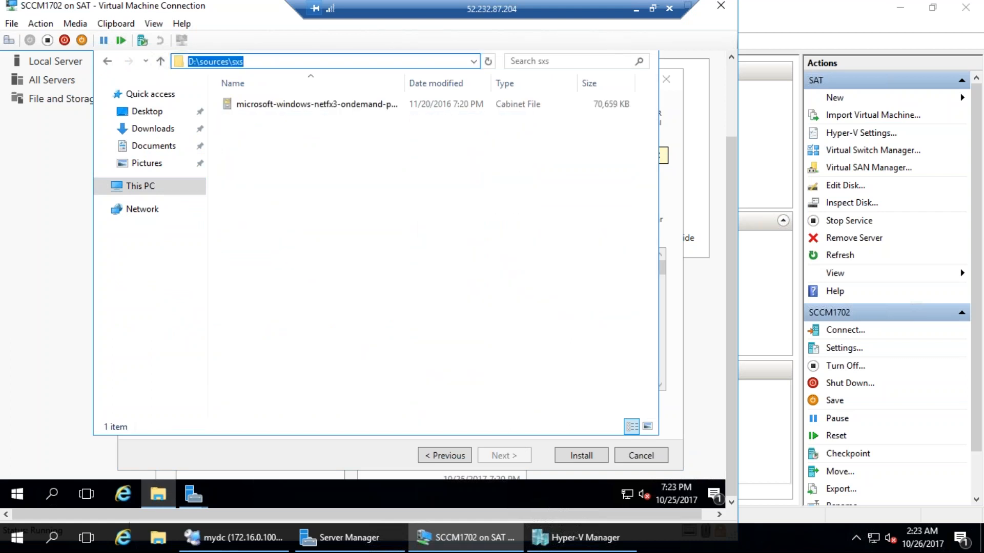
key(Escape)
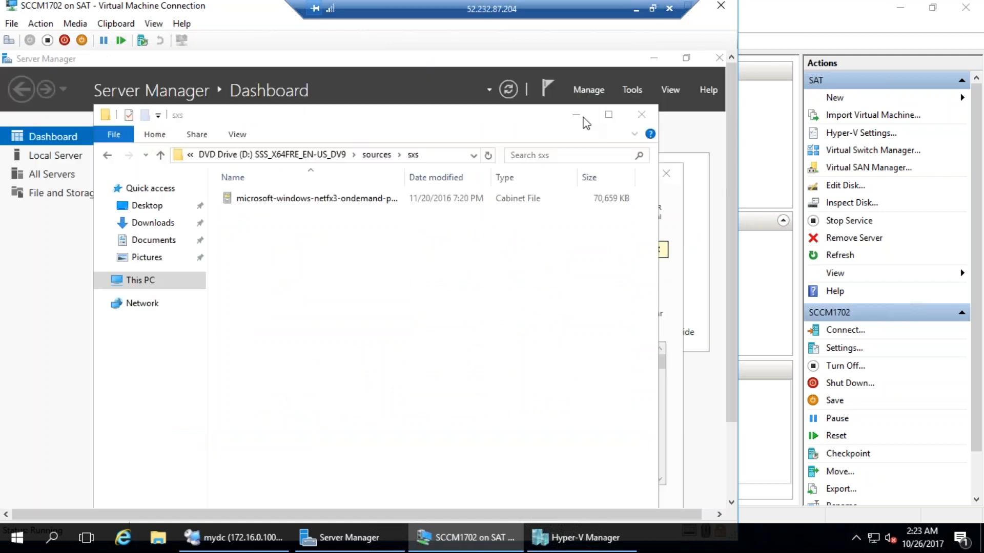
click(641, 113)
click(343, 466)
key(ctrl+v)
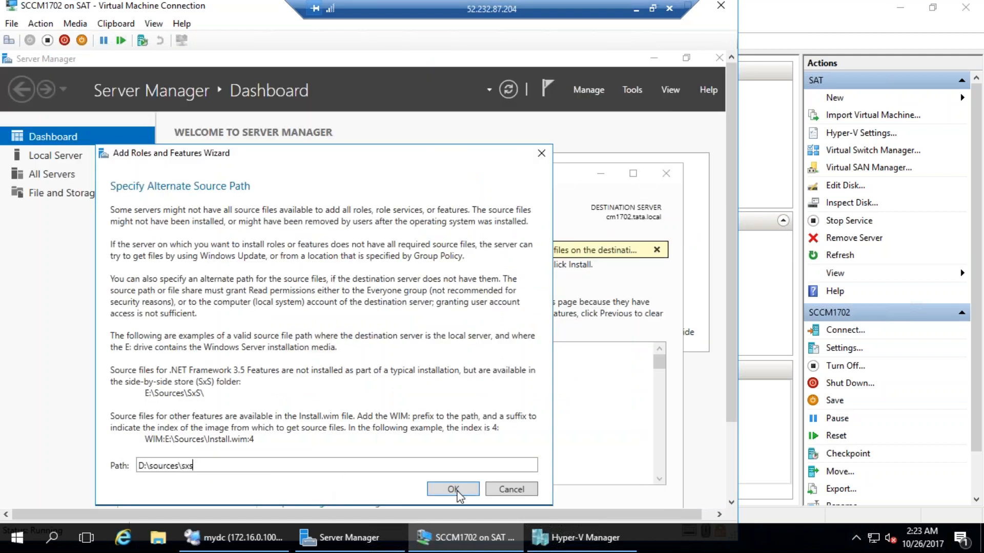
click(454, 489)
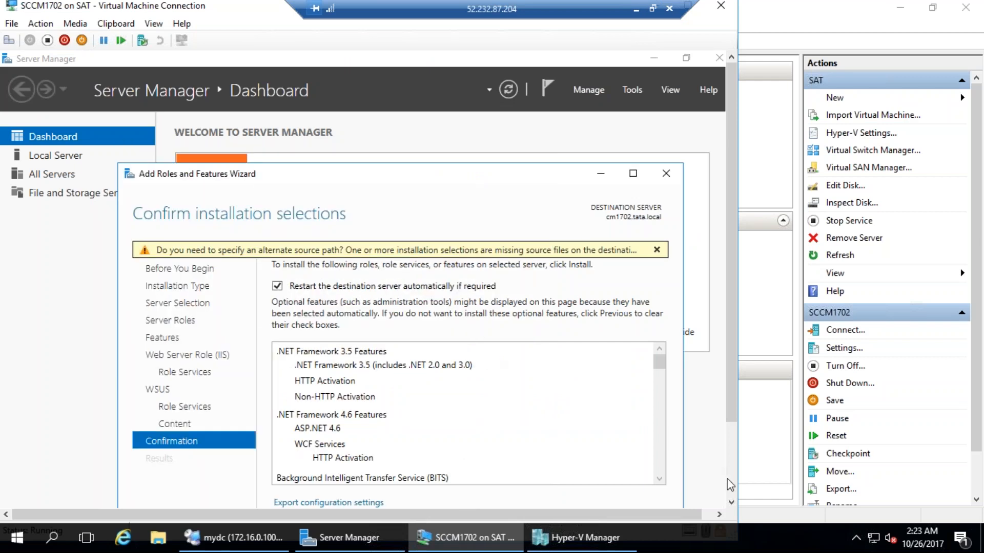
click(730, 492)
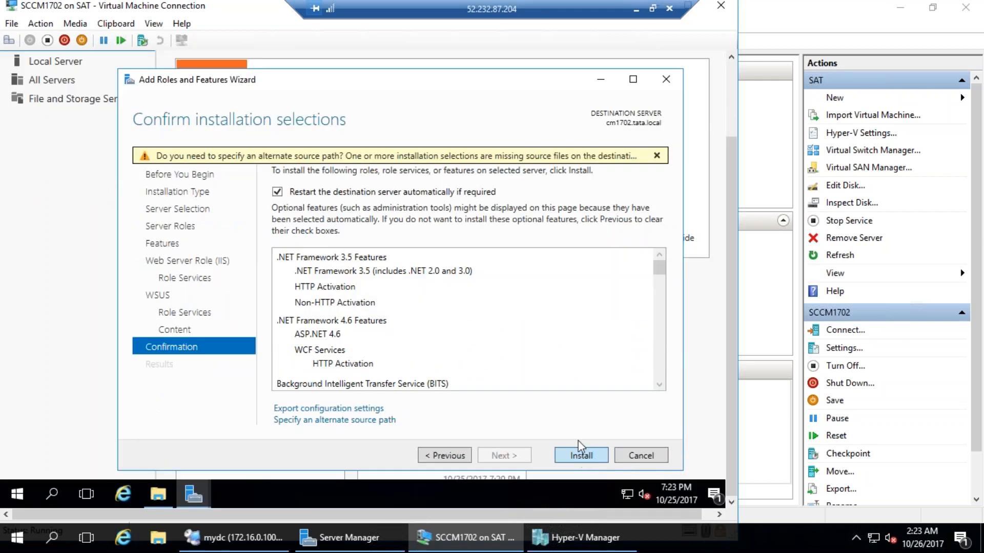
click(582, 455)
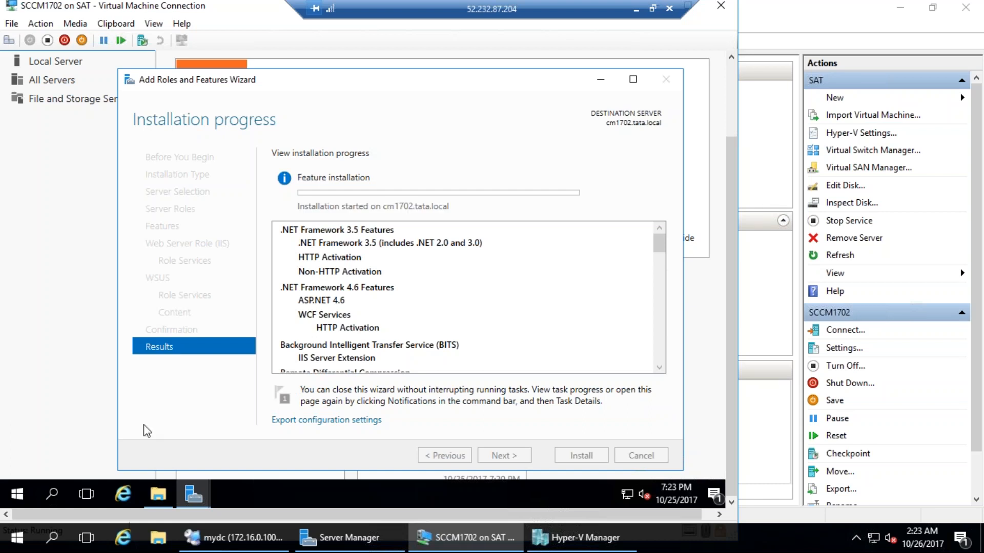
Allow remote connections to cm1702 in System Properties, then return to Remote Desktop Connection Manager
right_click(17, 494)
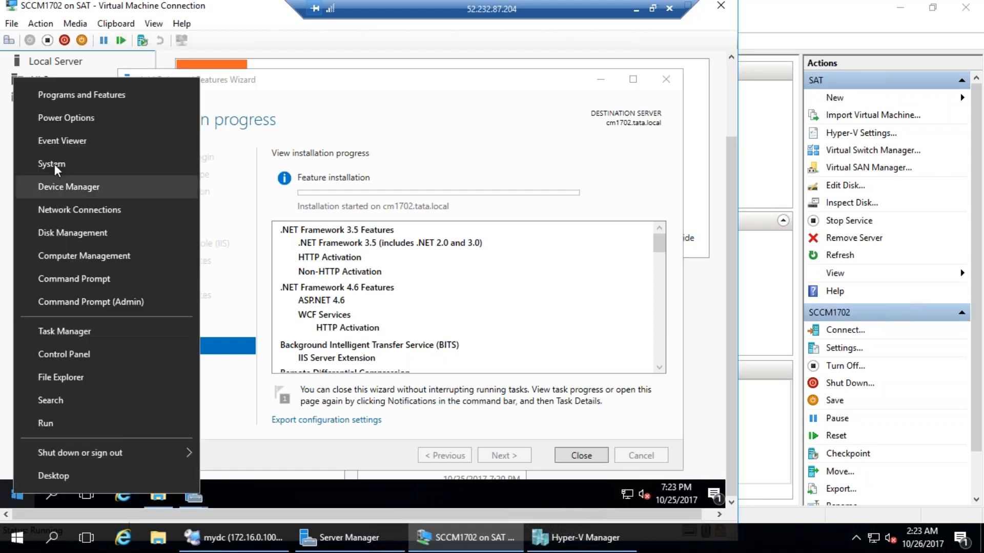
click(52, 164)
click(174, 136)
click(49, 196)
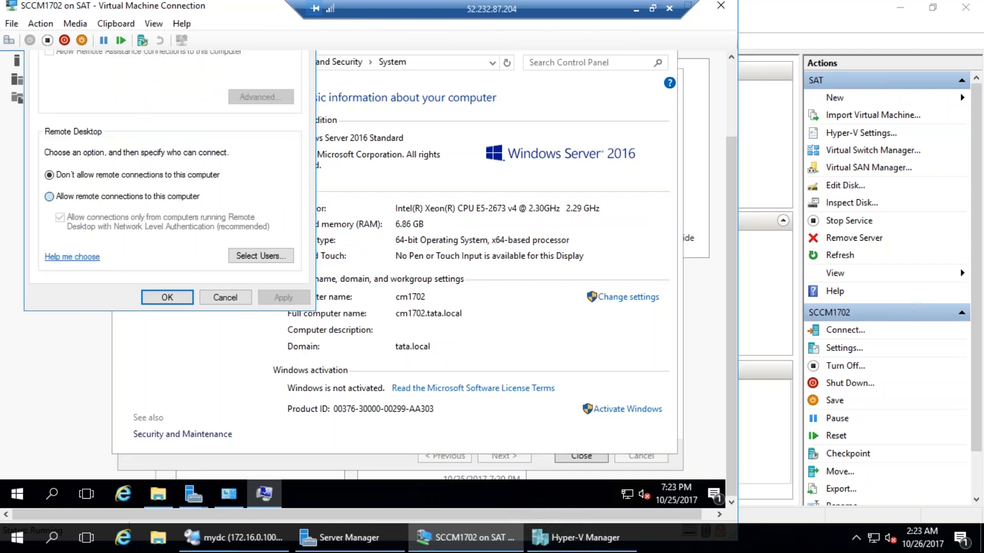
click(169, 145)
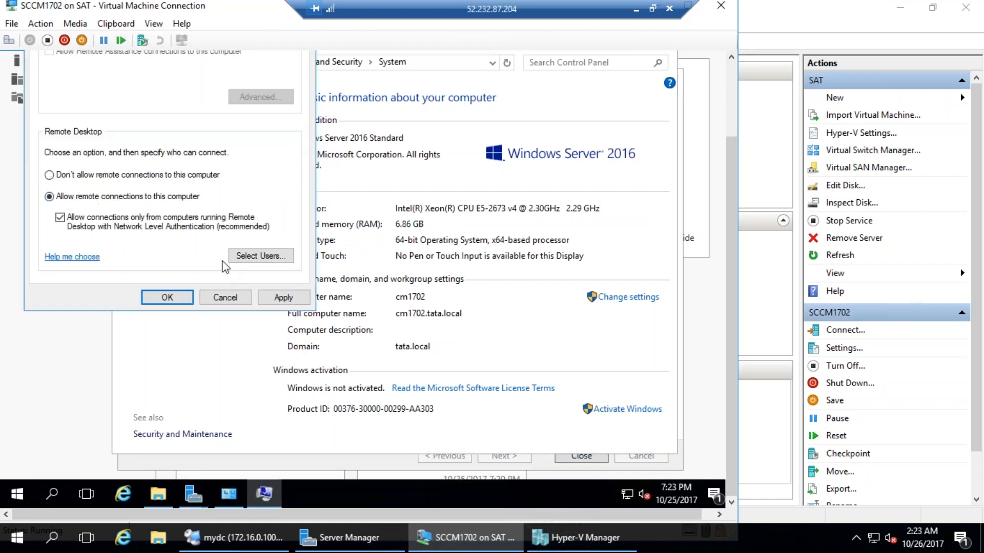
click(283, 297)
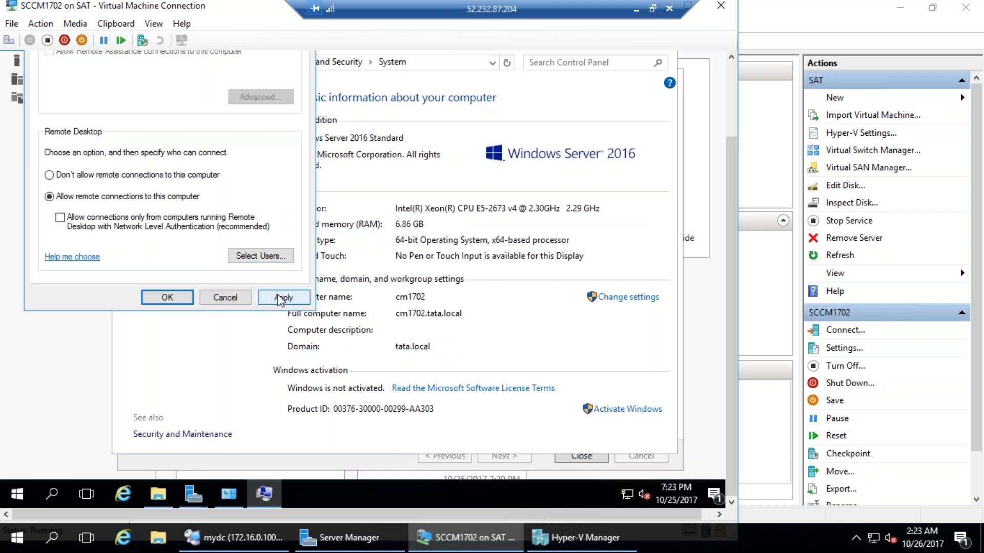
click(166, 297)
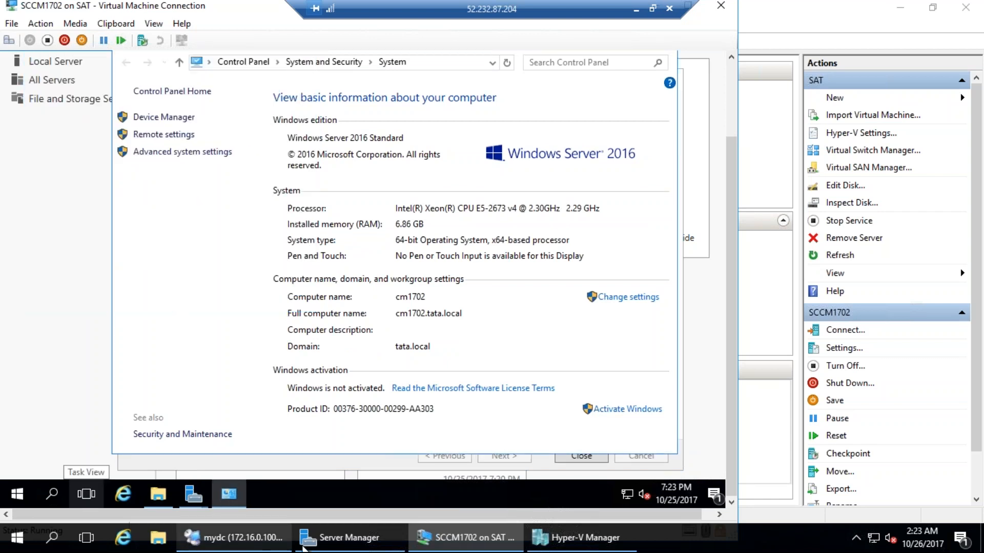
click(232, 538)
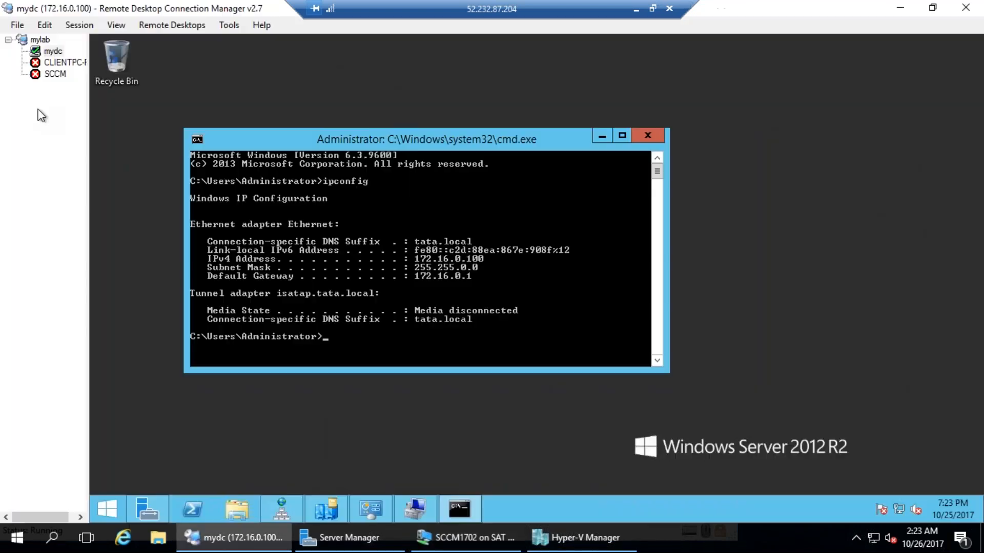
Change the SCCM connection's server address to 172.16.0.242 in its properties
right_click(57, 71)
click(88, 332)
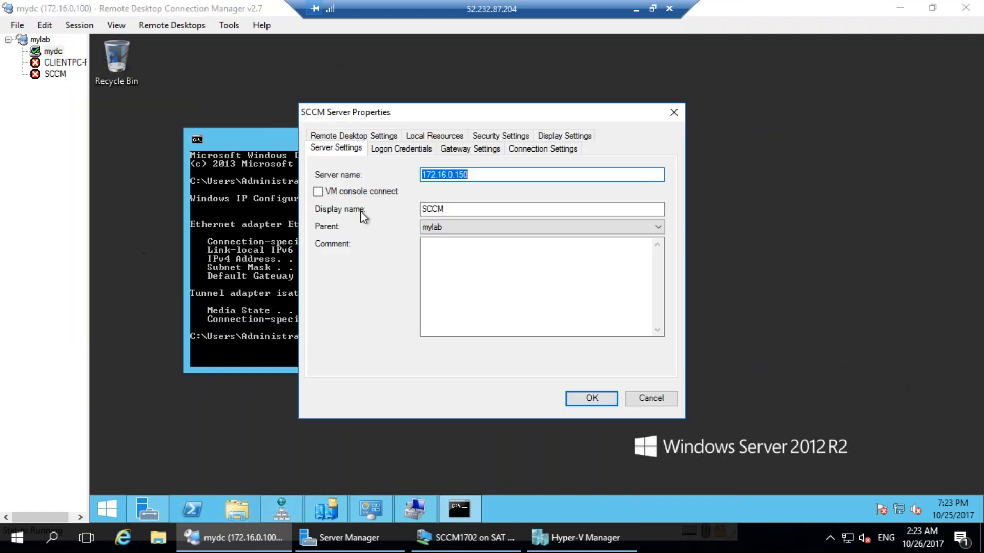
click(481, 175)
double_click(487, 174)
text(242)
click(585, 399)
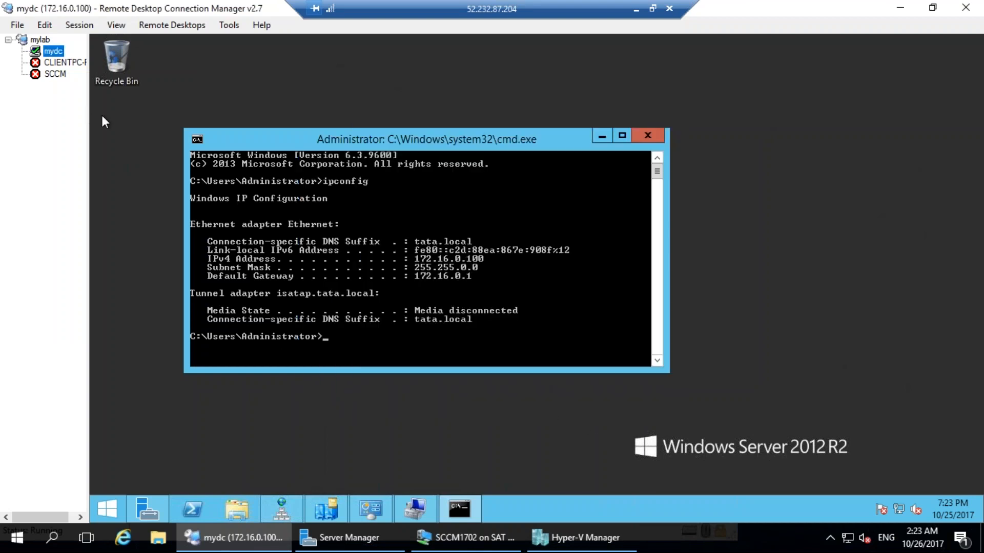
Save the mylab connection file and then save all open connection files
click(18, 25)
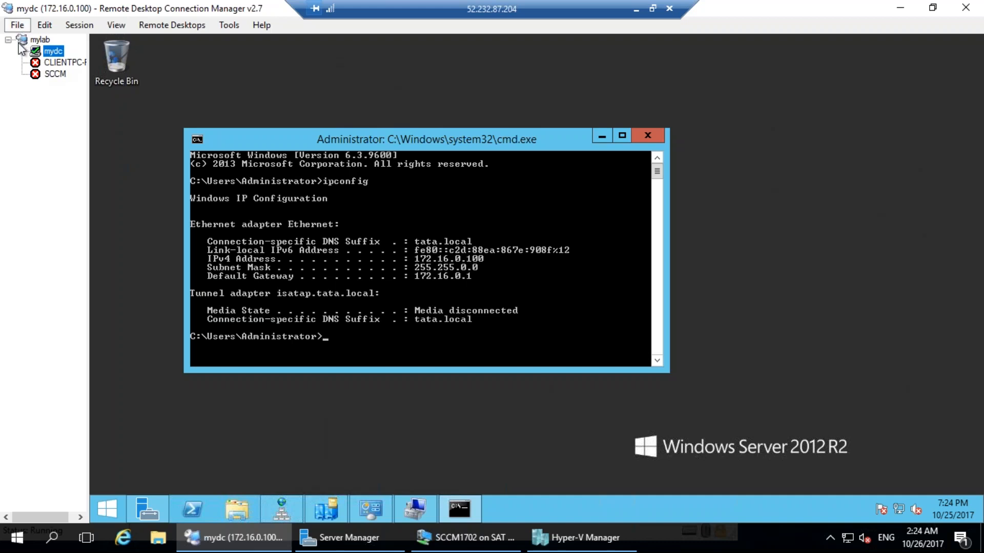
click(37, 79)
click(17, 24)
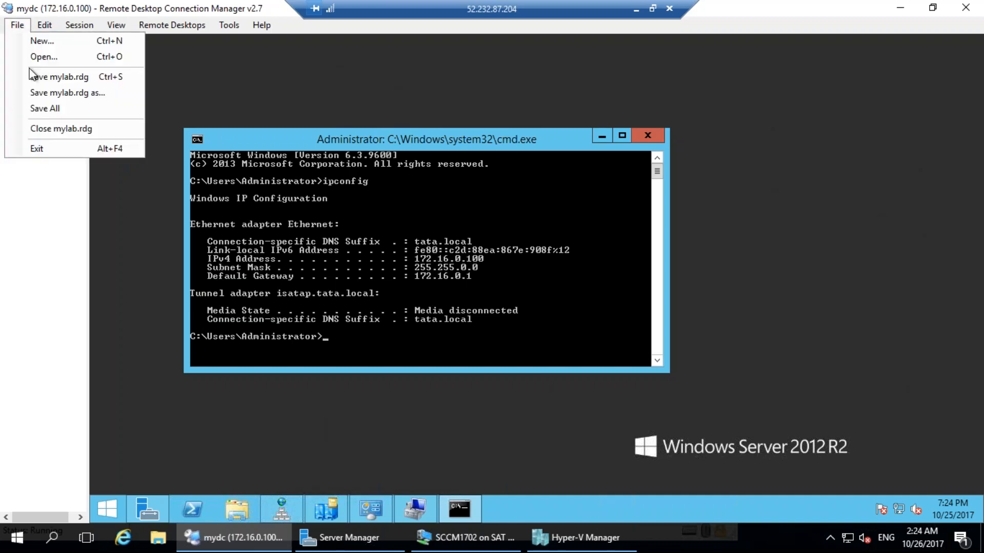
click(41, 108)
click(18, 25)
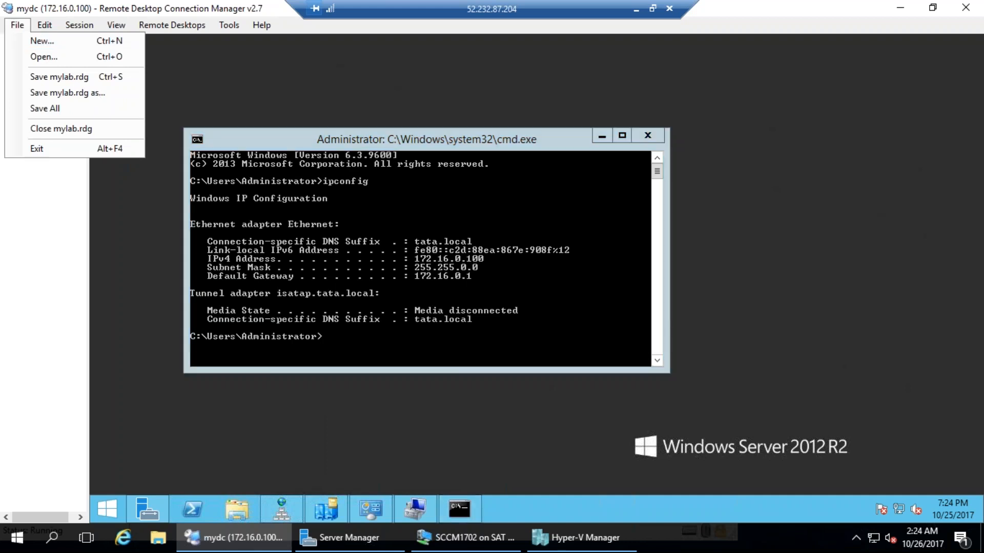
click(40, 184)
Connect to SCCM, trusting its certificate permanently, and close the VM Connection and System windows
double_click(53, 73)
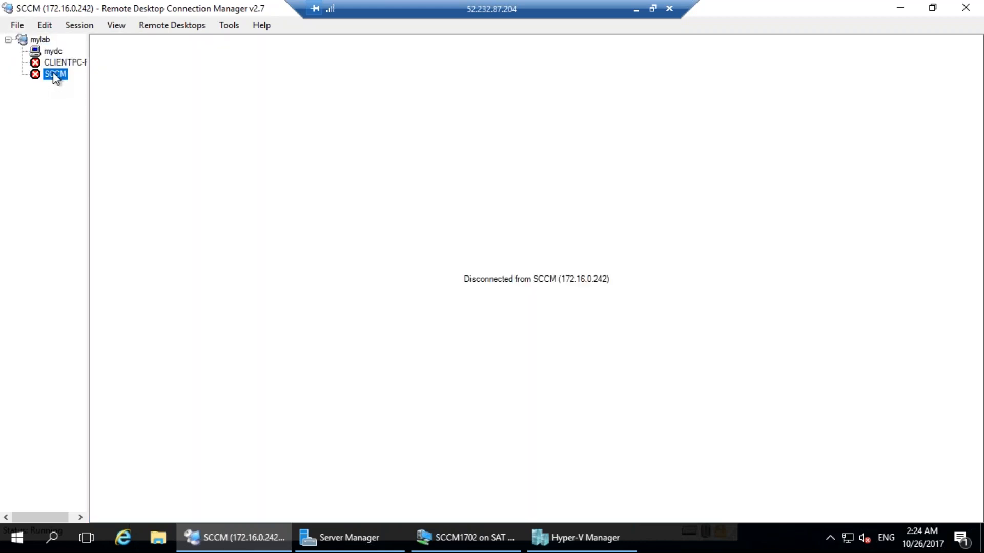
click(475, 379)
click(579, 404)
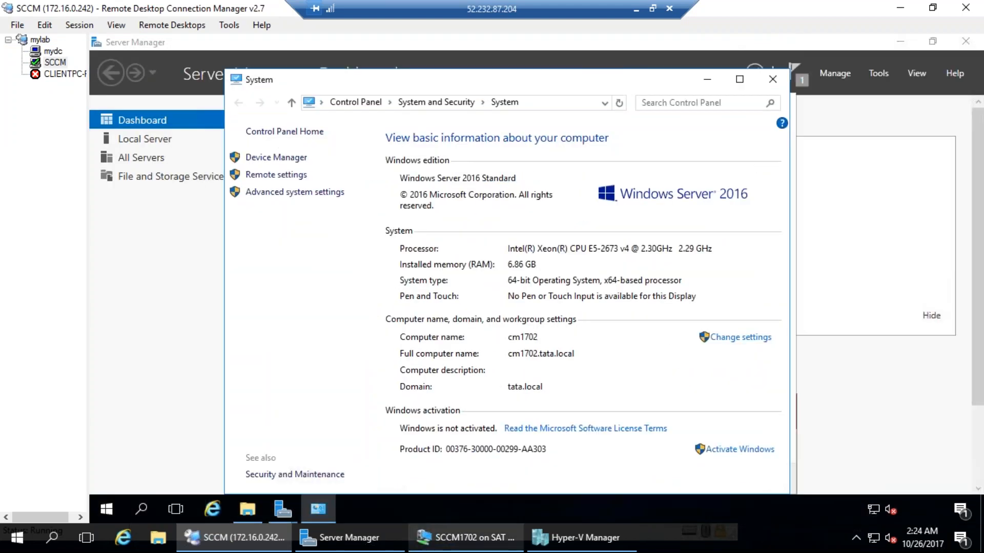
click(469, 538)
click(721, 6)
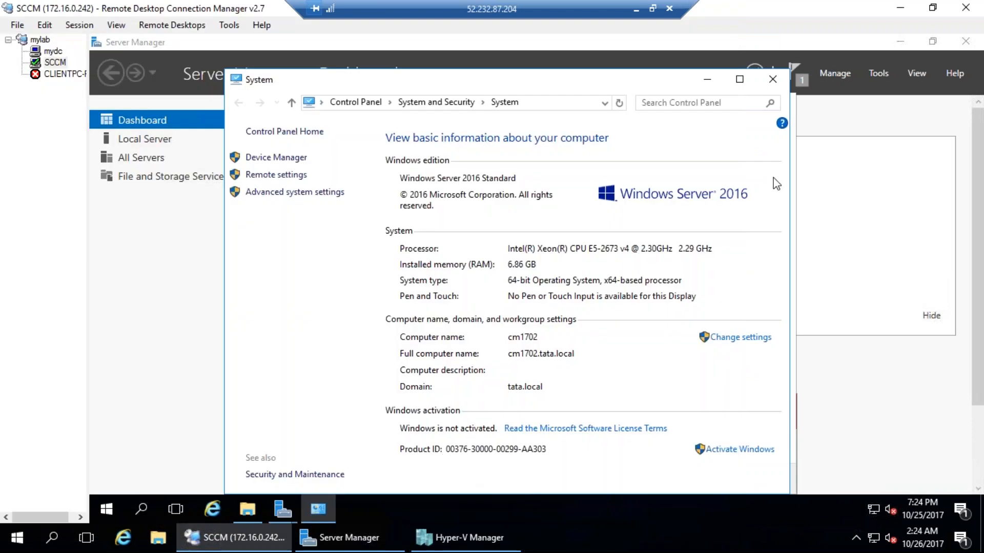
click(771, 81)
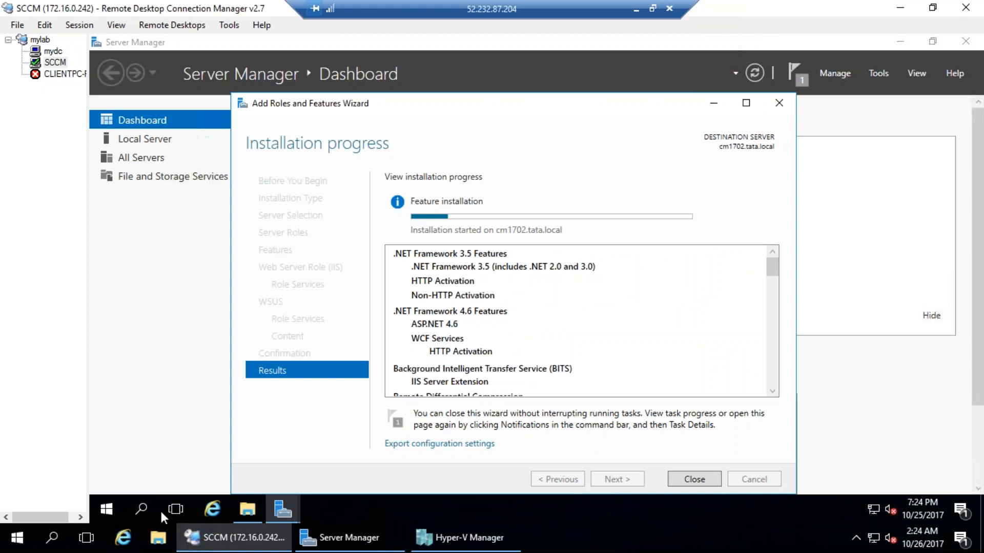
click(281, 507)
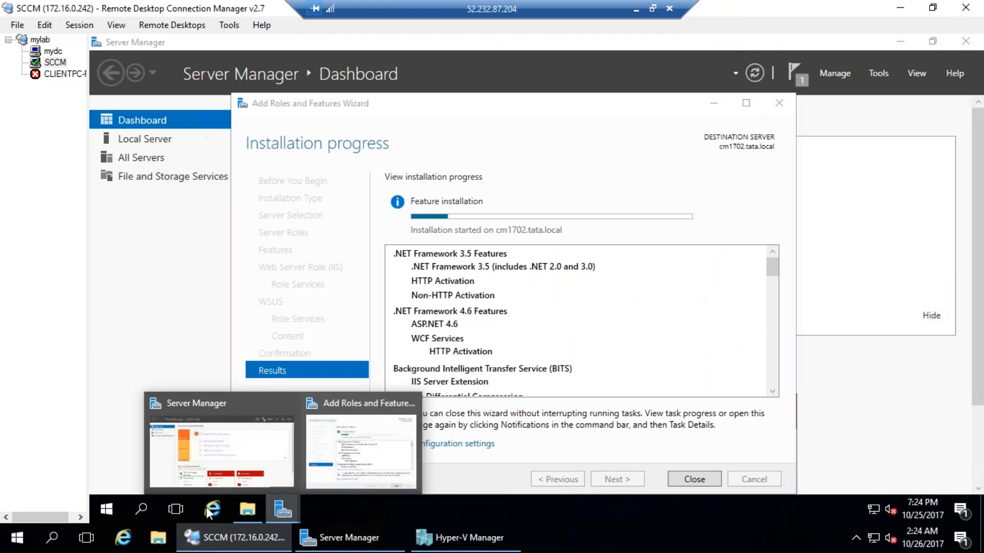
Launch Internet Explorer on the server and search the web for 'adk download'
click(212, 509)
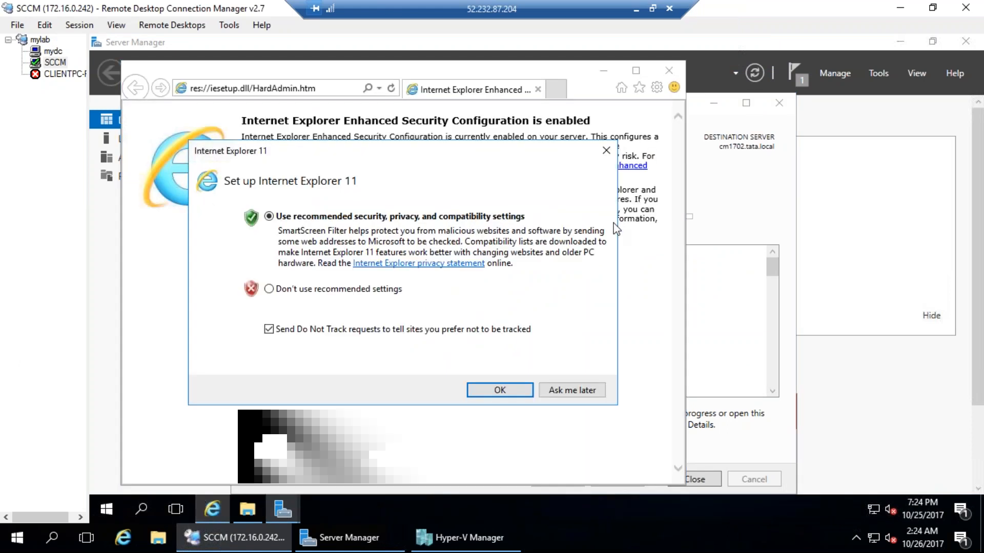
key(Return)
click(289, 90)
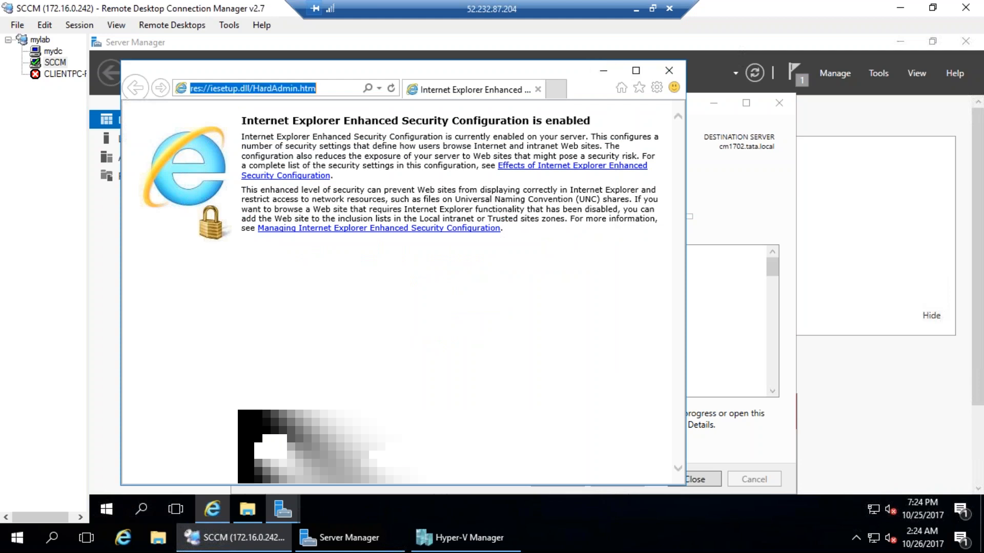
text(adk)
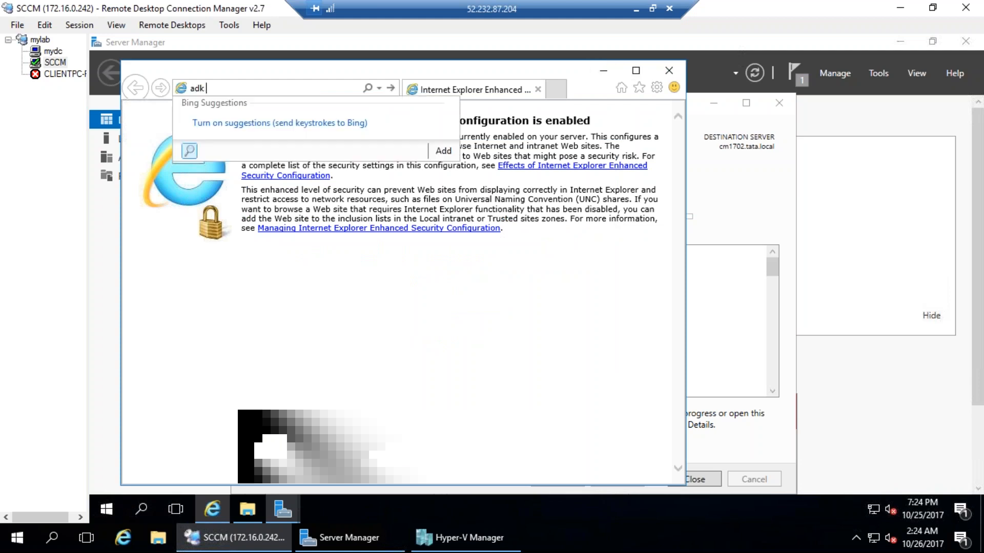
text( download)
key(Return)
key(Return)
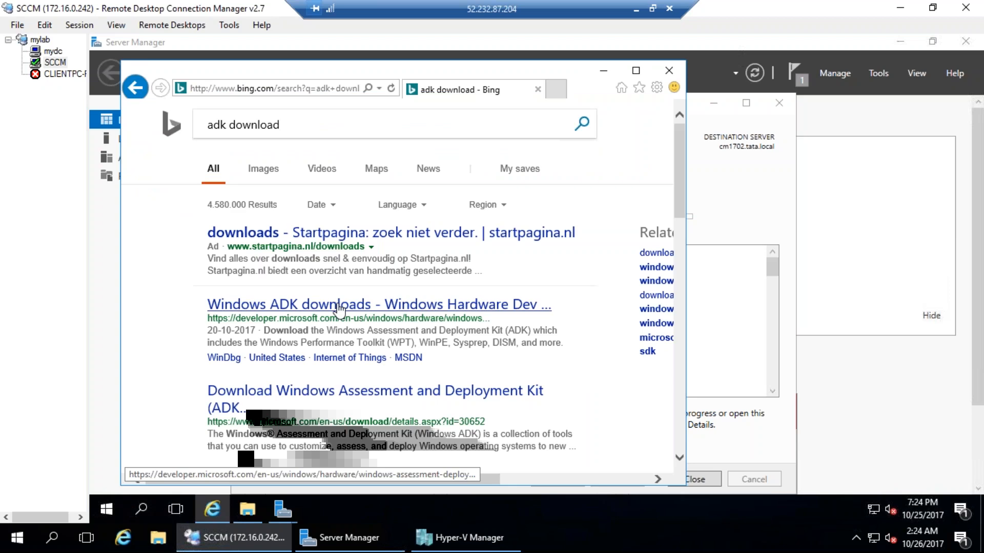
Dismiss the blocked-content warning and open the Windows ADK downloads page
click(564, 308)
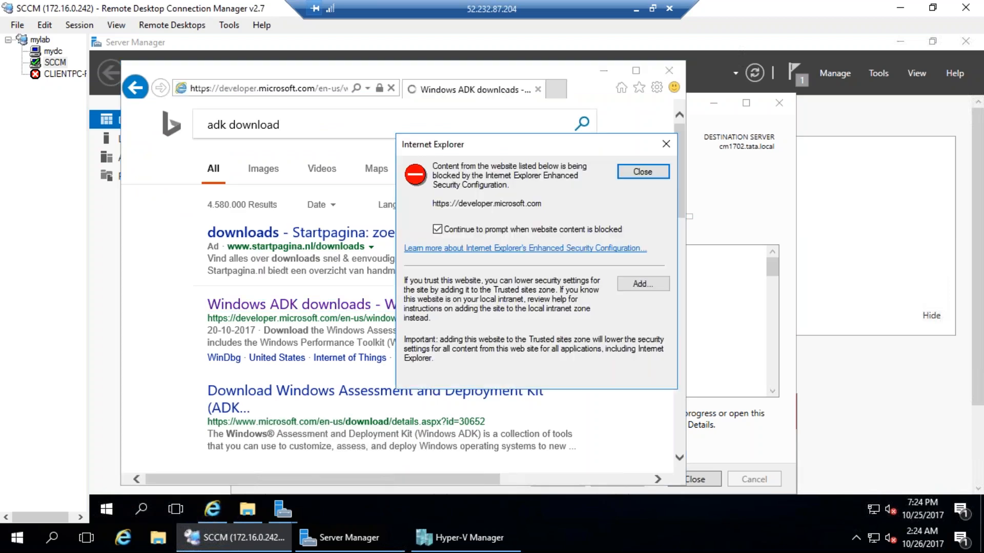
key(Return)
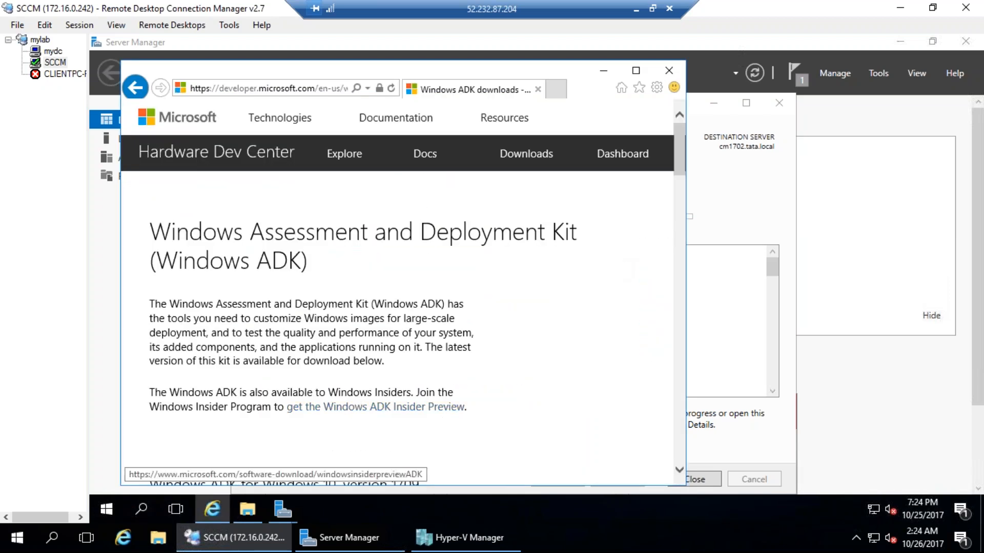
scroll(376, 385, down, 10)
scroll(376, 390, down, 3)
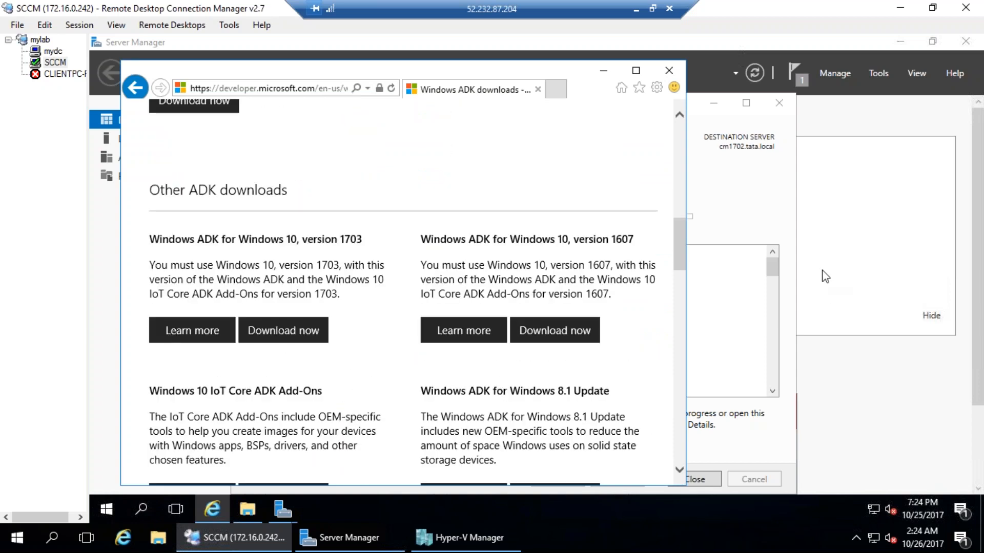
drag(251, 294, 398, 340)
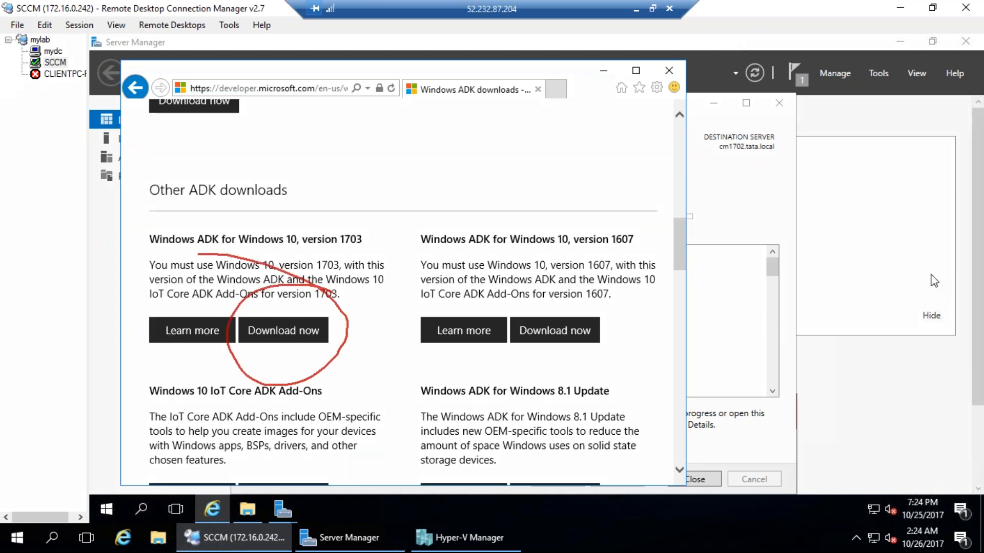
key(Escape)
Try downloading Windows ADK for Windows 10, version 1703, and acknowledge the blocked download
click(324, 338)
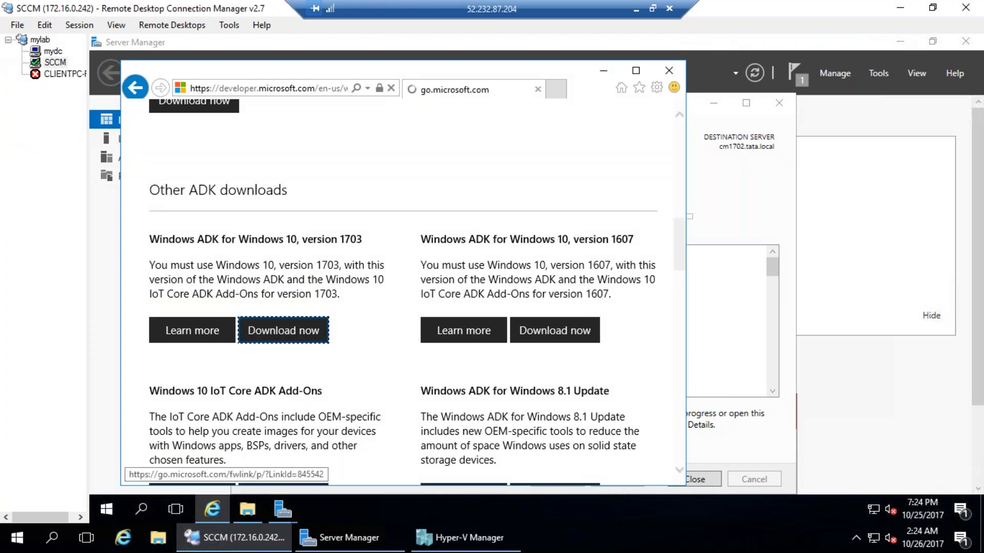
click(523, 306)
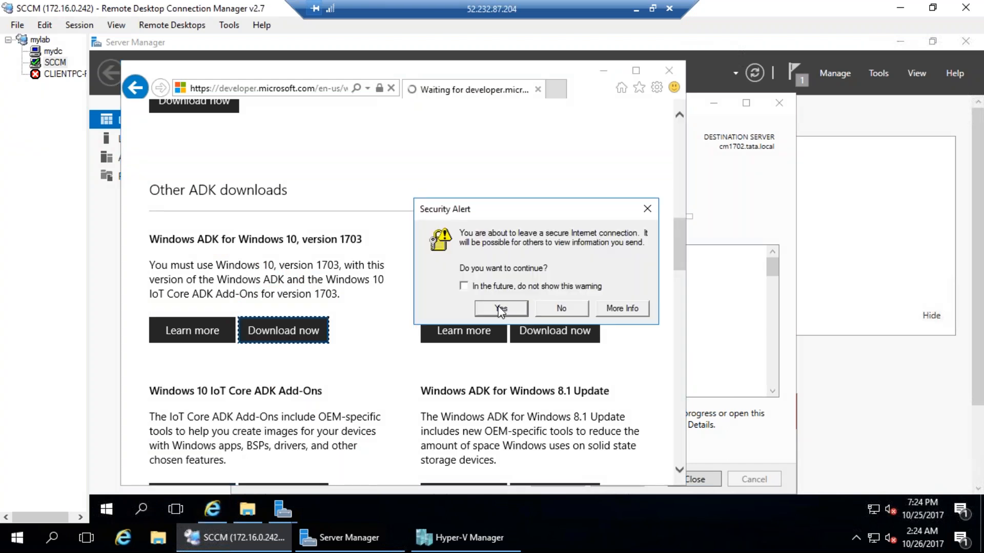
click(506, 307)
click(661, 324)
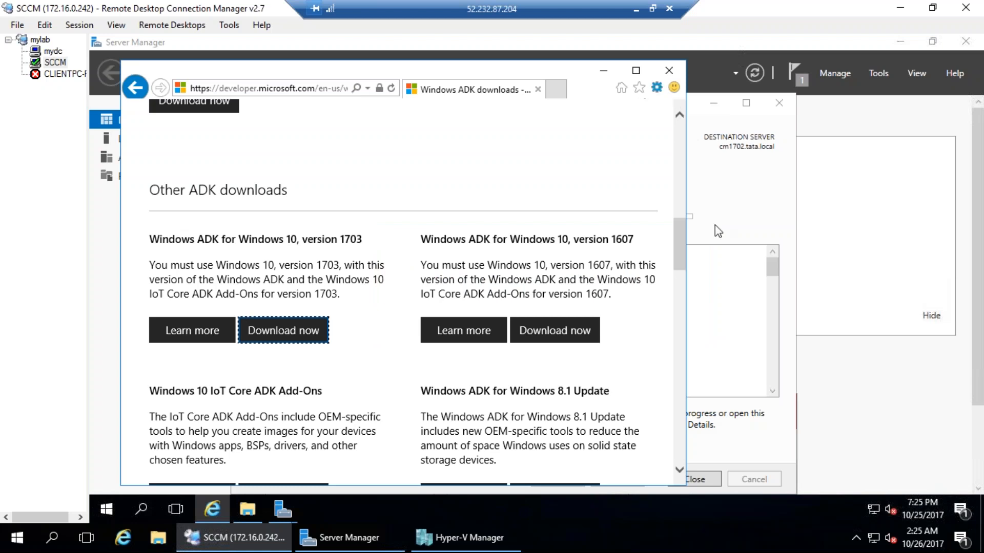
Close the Add Roles and Features wizard and bring the Server Manager dashboard forward
click(603, 70)
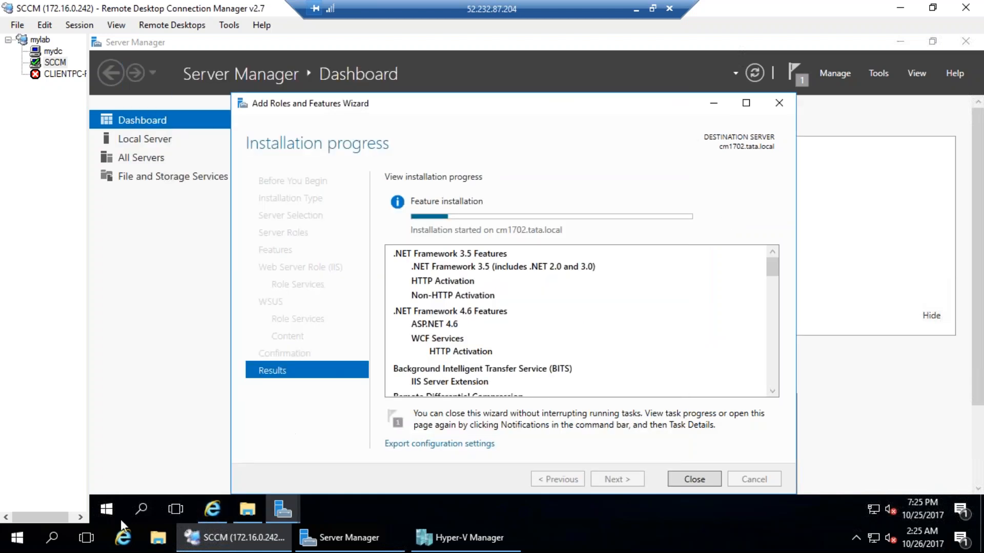
click(277, 512)
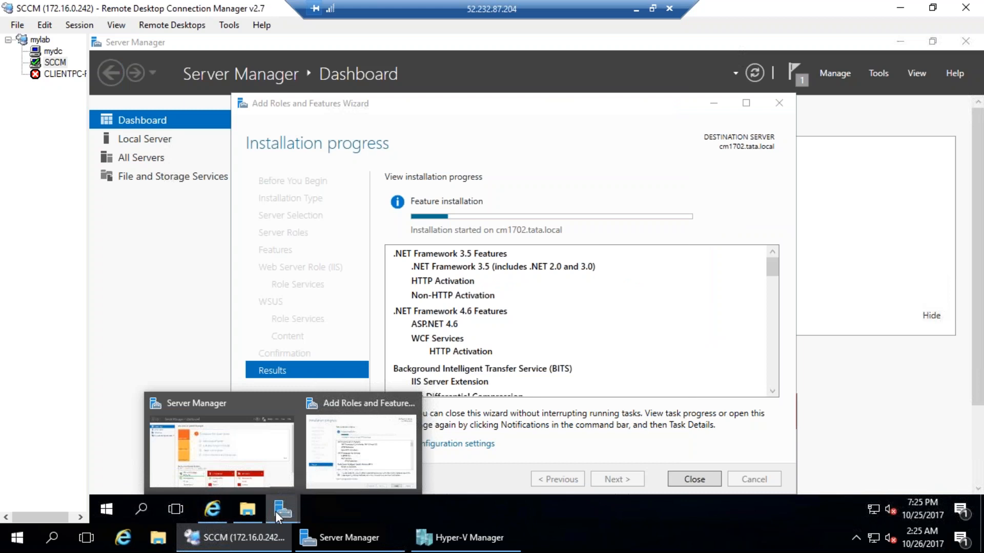
click(225, 458)
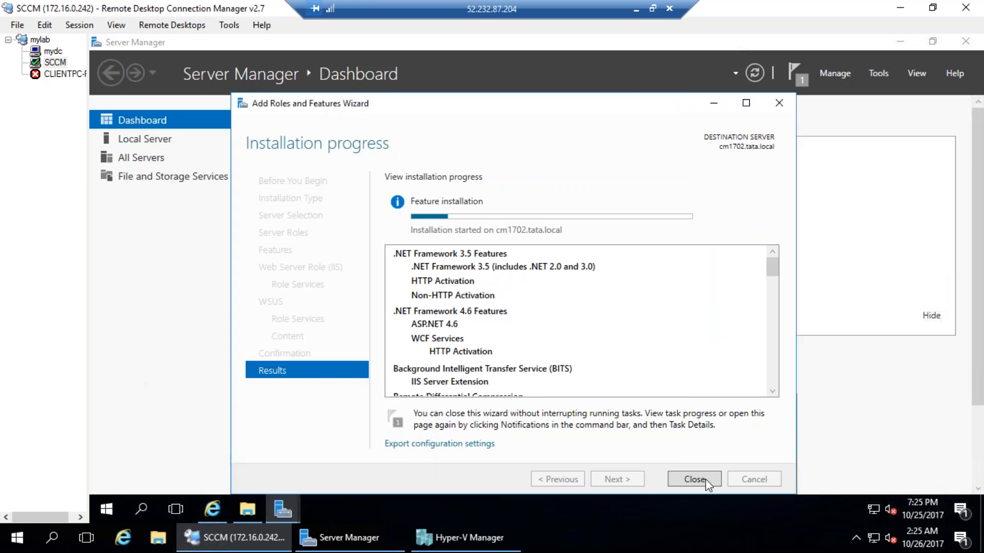
click(166, 253)
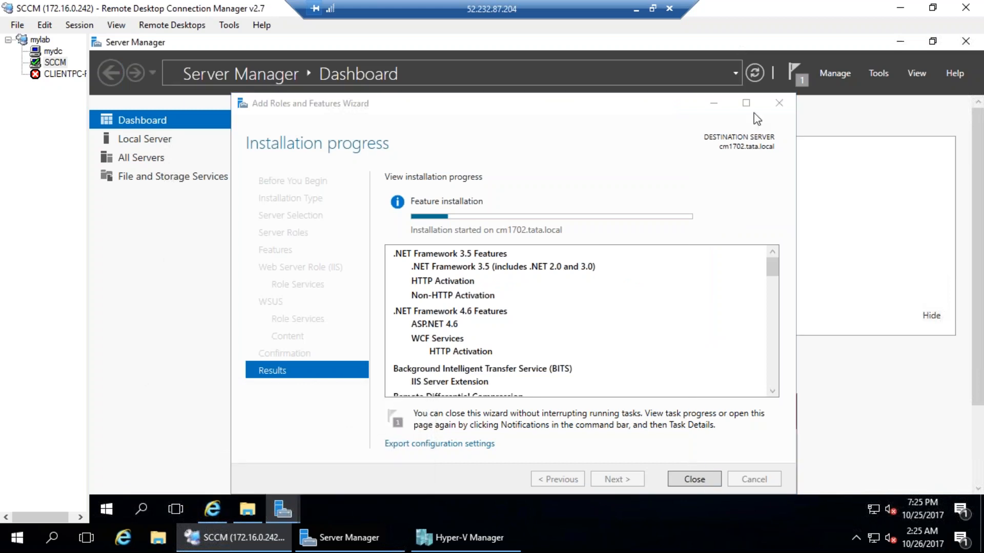
click(713, 104)
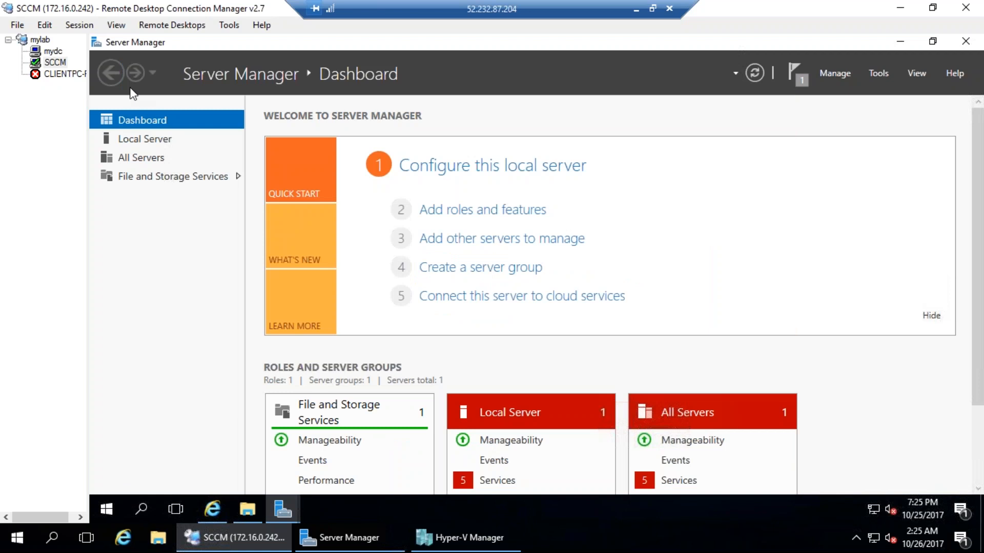
click(294, 511)
click(378, 471)
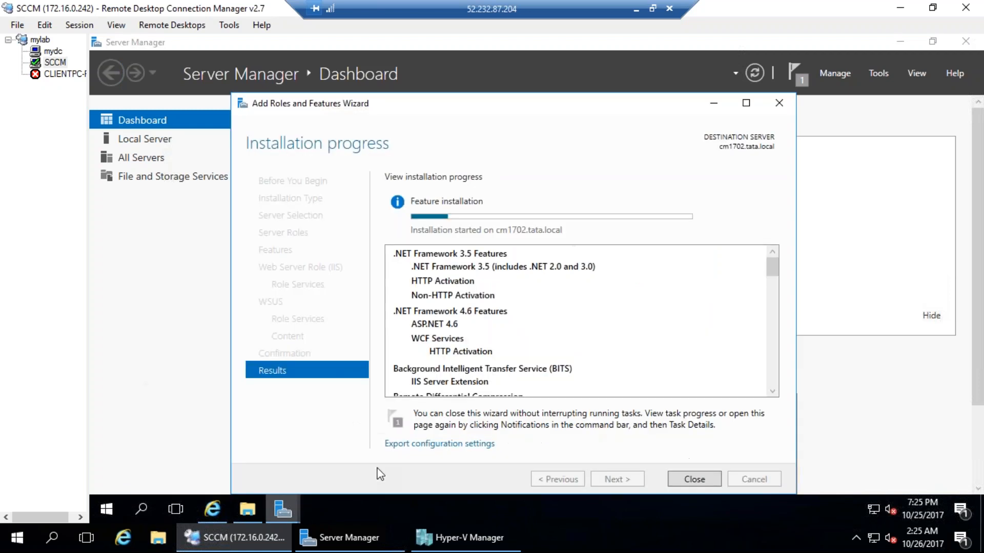
click(696, 481)
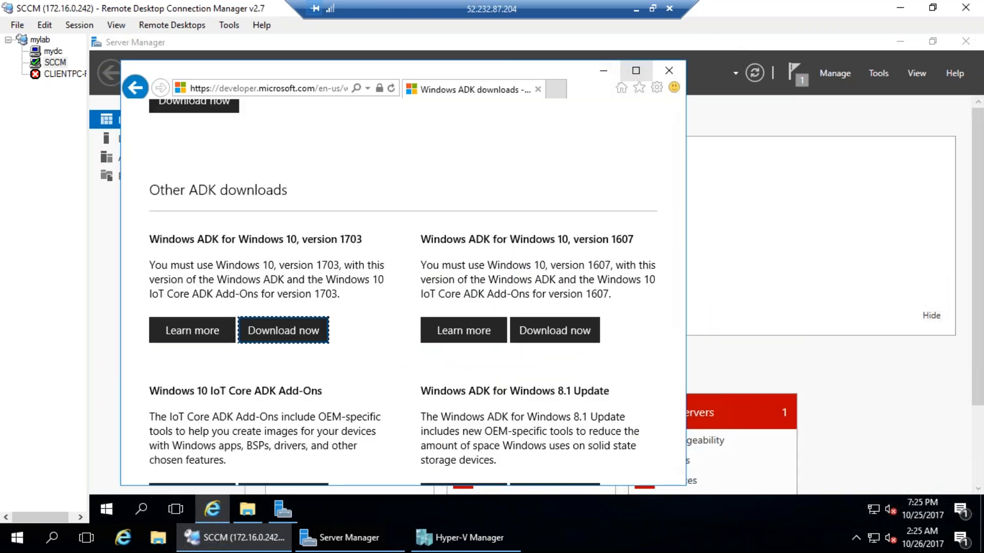
click(758, 252)
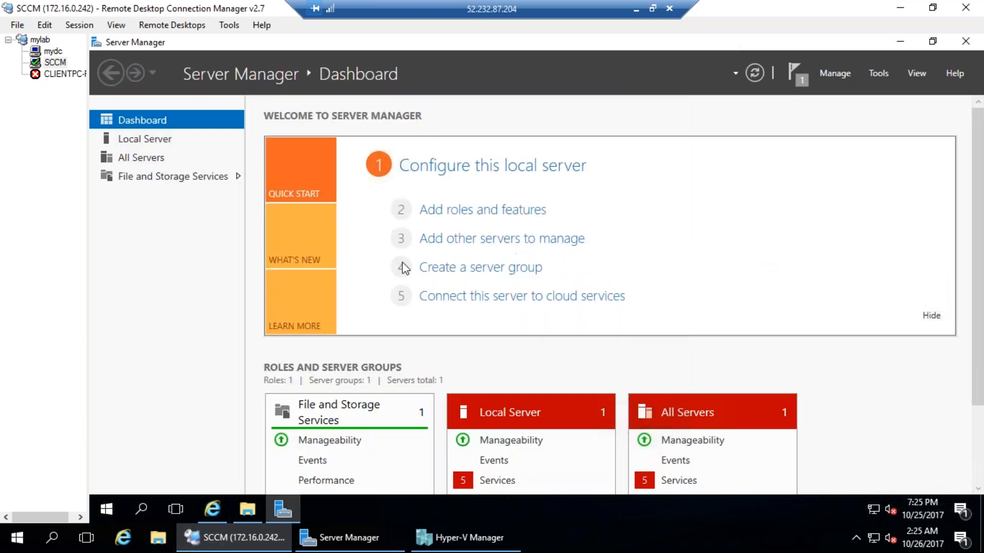
Turn off IE Enhanced Security Configuration for both Administrators and Users on the local server
click(138, 144)
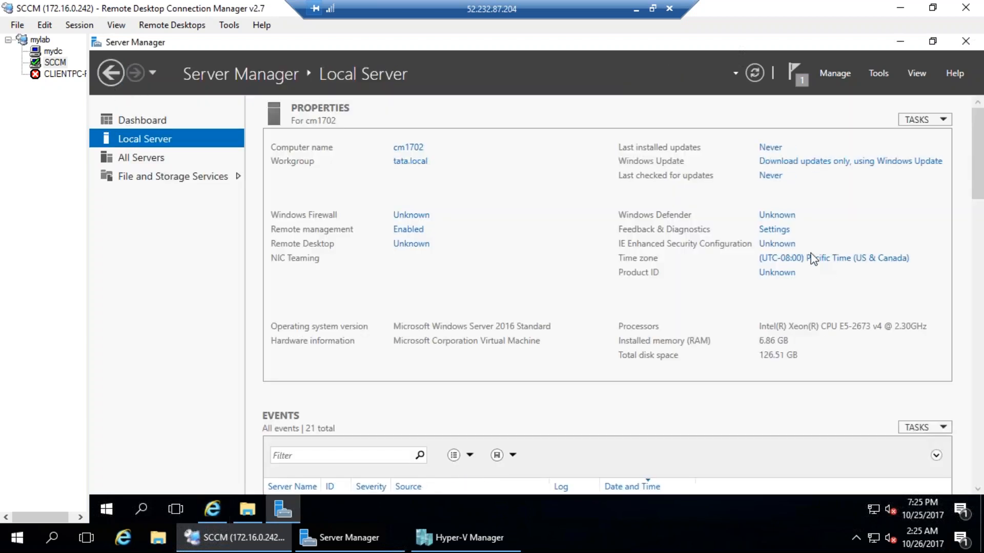
click(764, 244)
click(451, 339)
click(449, 253)
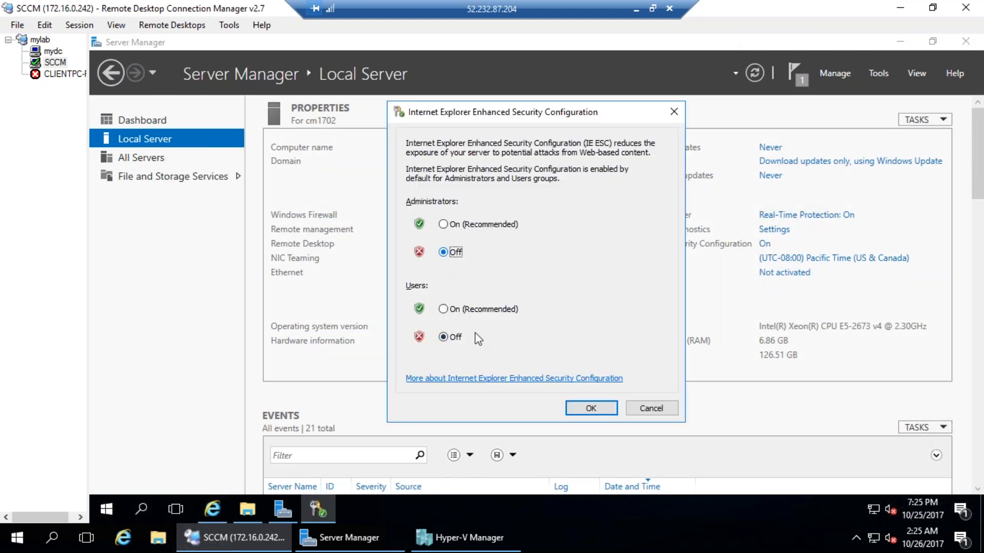
click(590, 407)
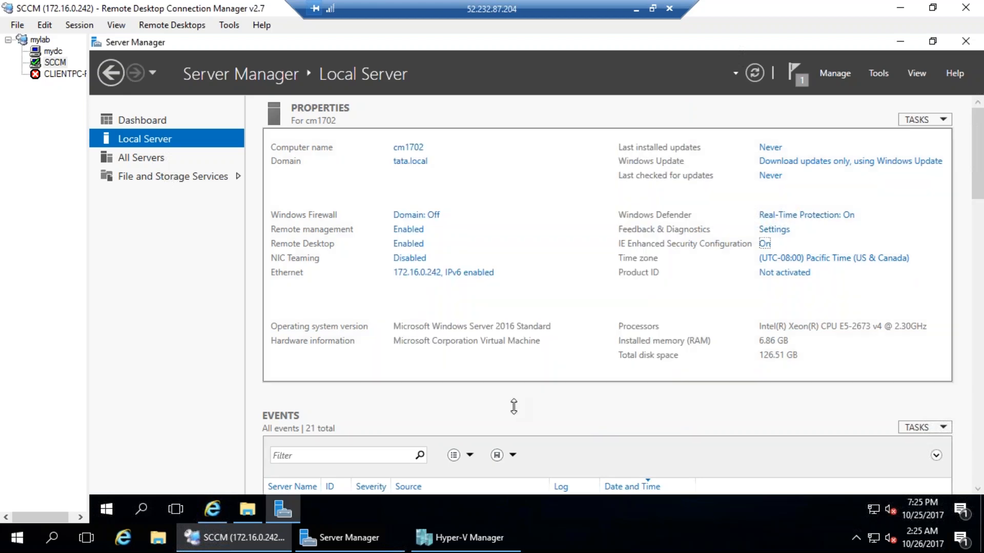
Close the old Internet Explorer window and launch a fresh one
right_click(202, 507)
click(194, 478)
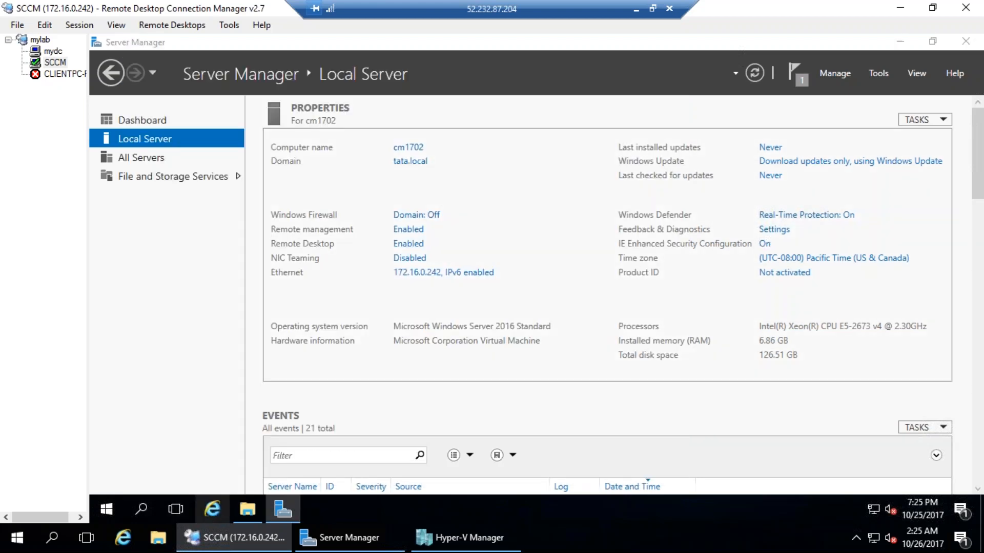
click(212, 509)
Go to google.com and search for 'adk 10'
click(321, 88)
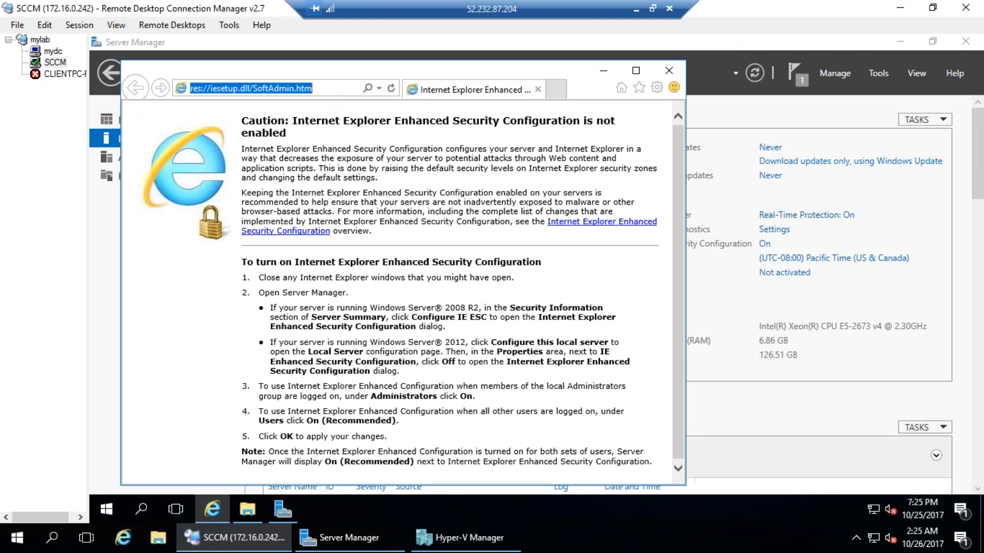
text(goo)
key(Down)
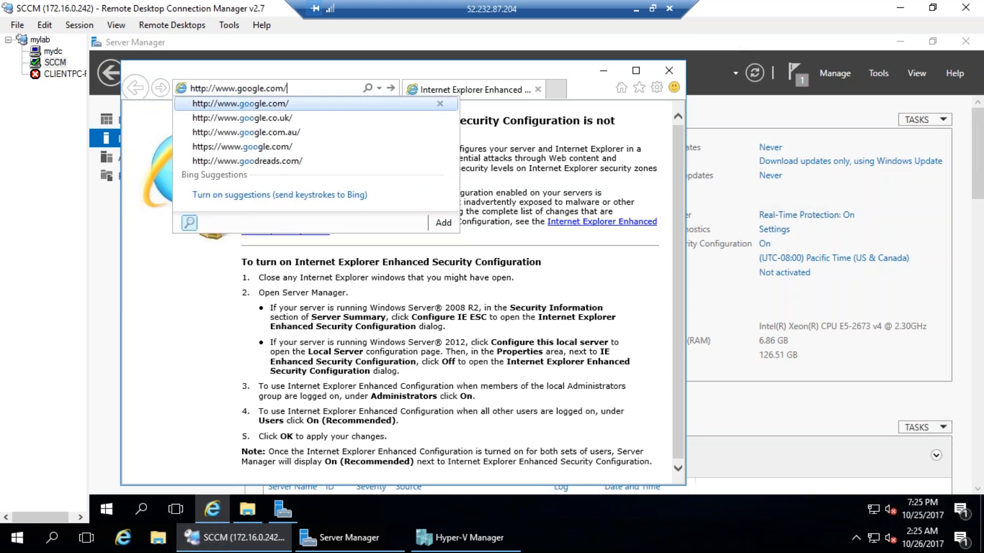
key(Return)
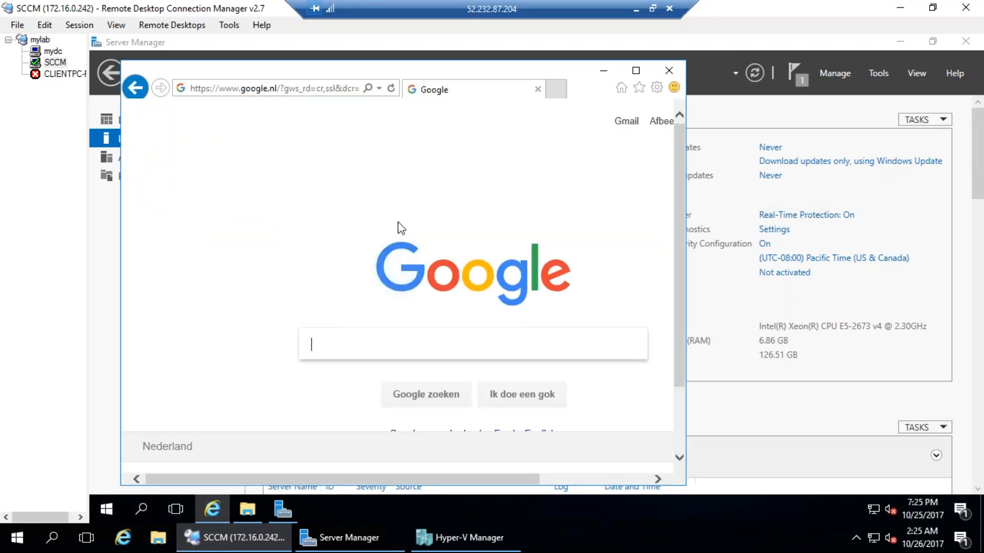
text(adk 10)
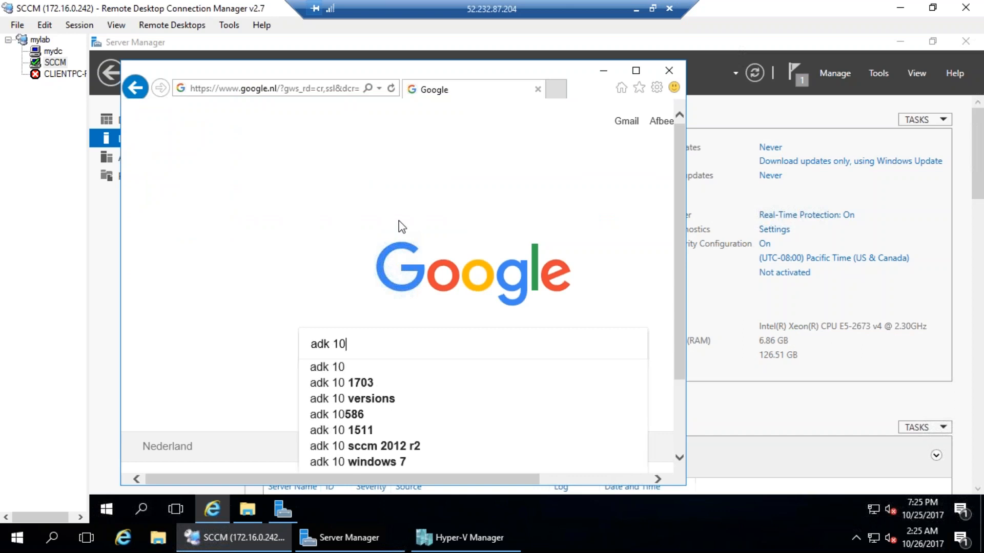
key(Return)
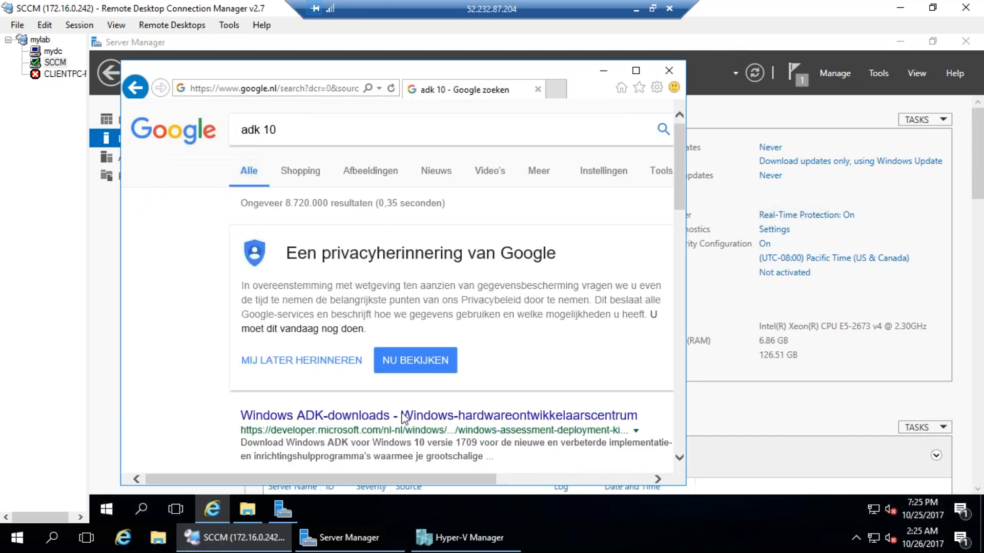
Open the Windows ADK-downloads result and download adksetup.exe for Windows 10 version 1703
click(353, 416)
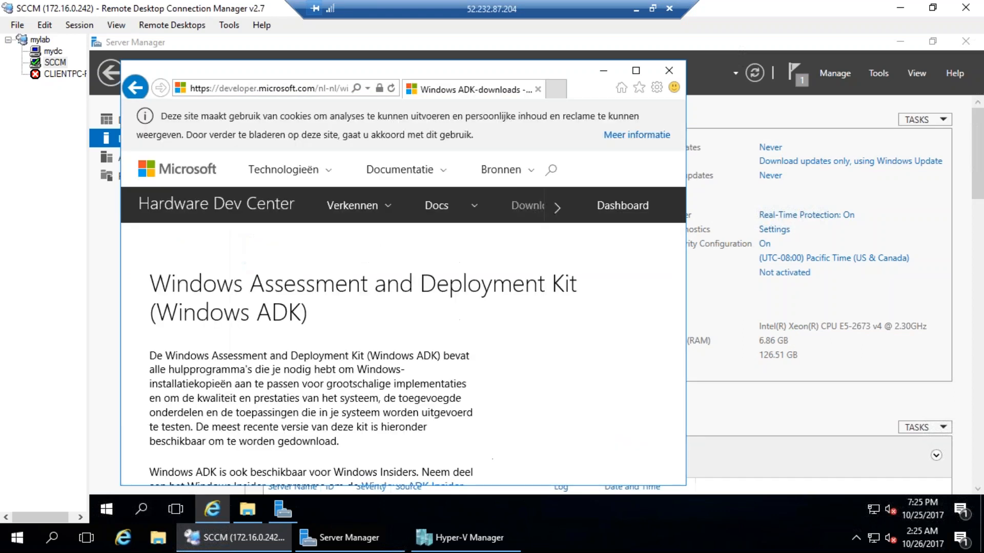
scroll(358, 433, down, 4)
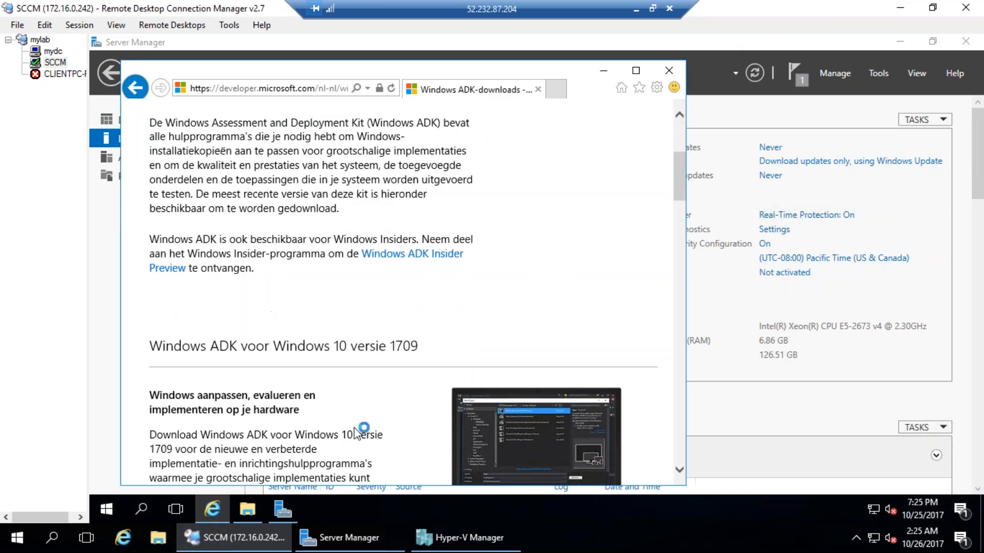
scroll(357, 433, down, 7)
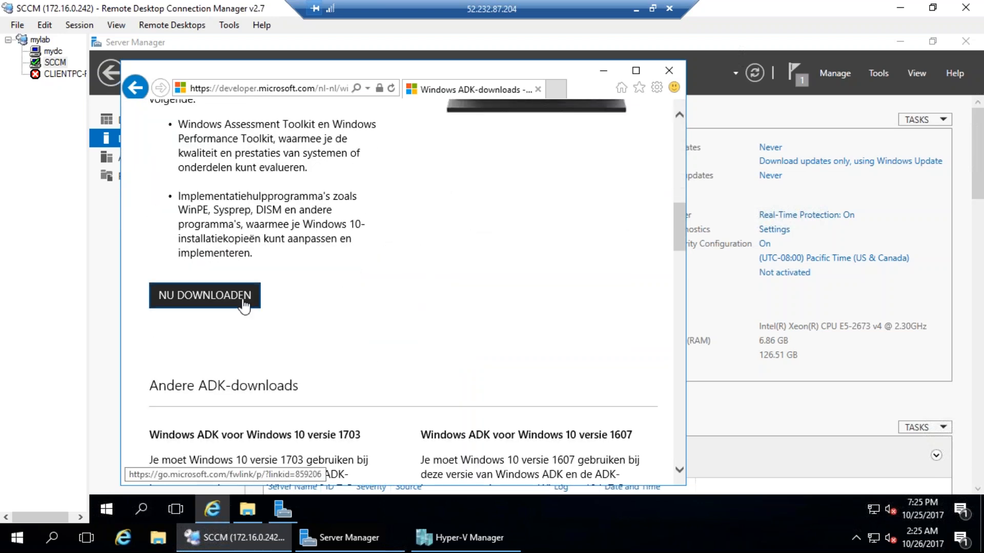
scroll(244, 306, down, 5)
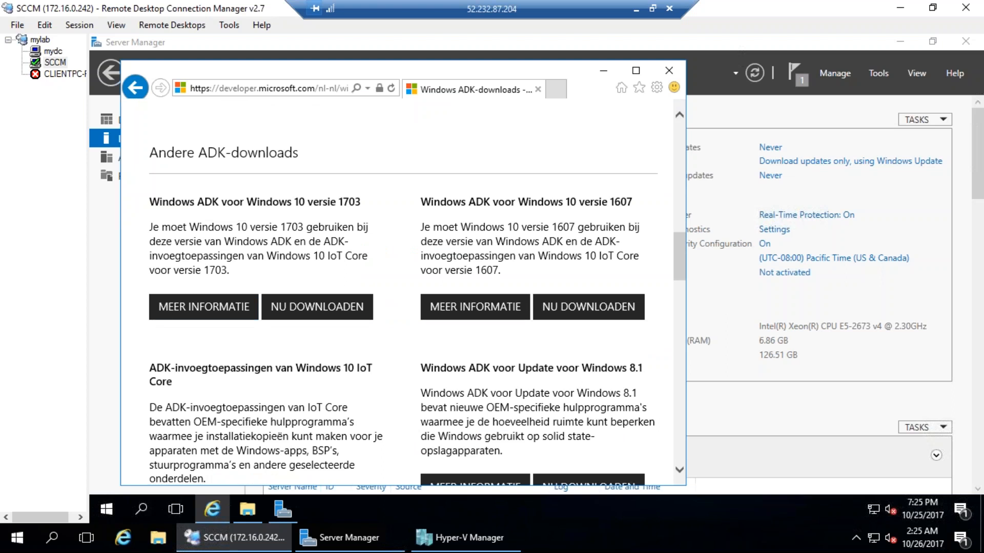
scroll(417, 296, up, 1)
click(331, 377)
scroll(330, 369, down, 1)
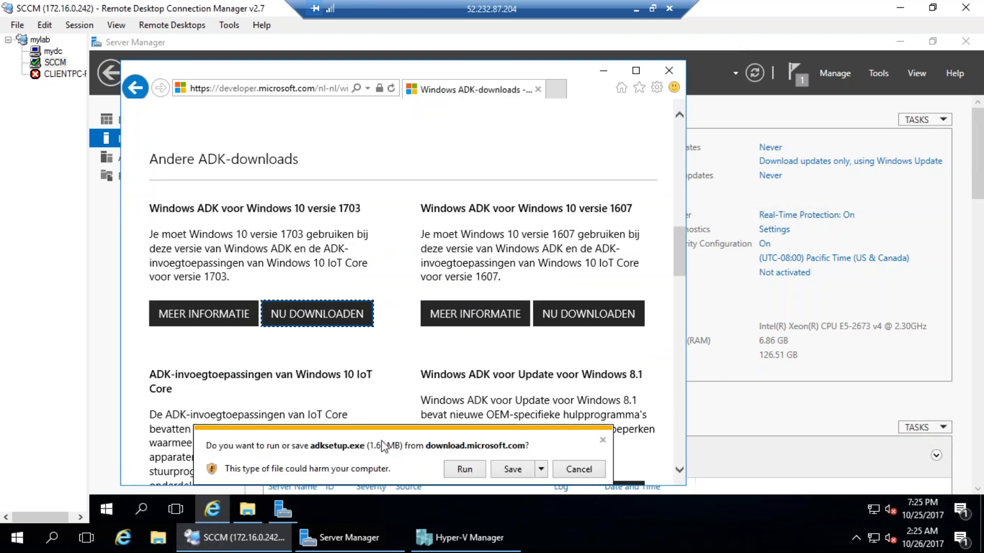
Run adksetup.exe, choose download for a separate computer, and accept the licence to start downloading
click(470, 470)
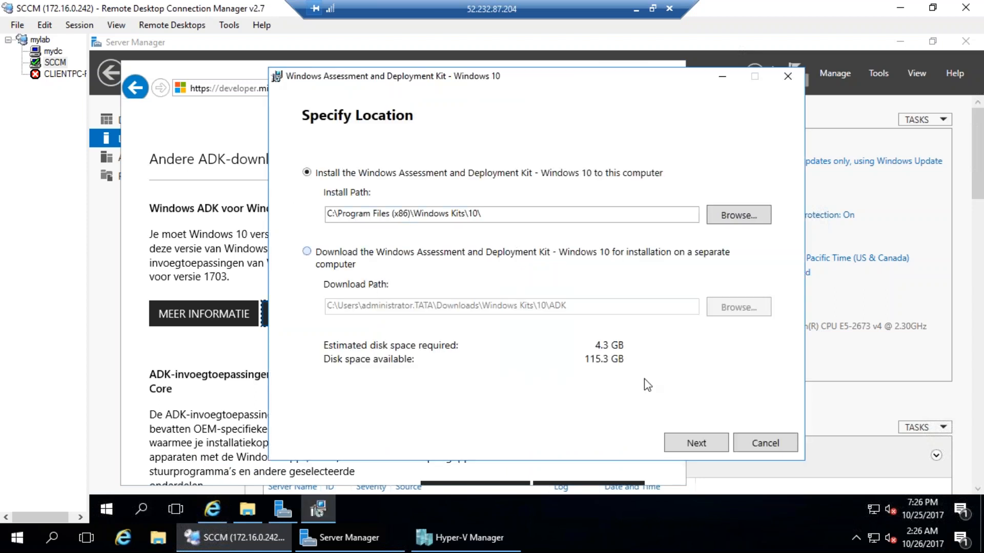
key(Down)
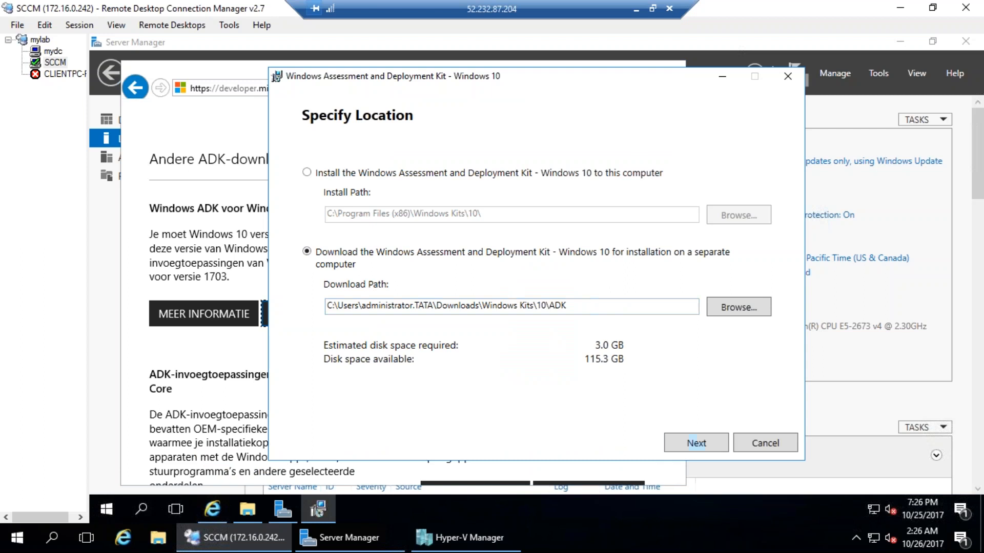
key(Return)
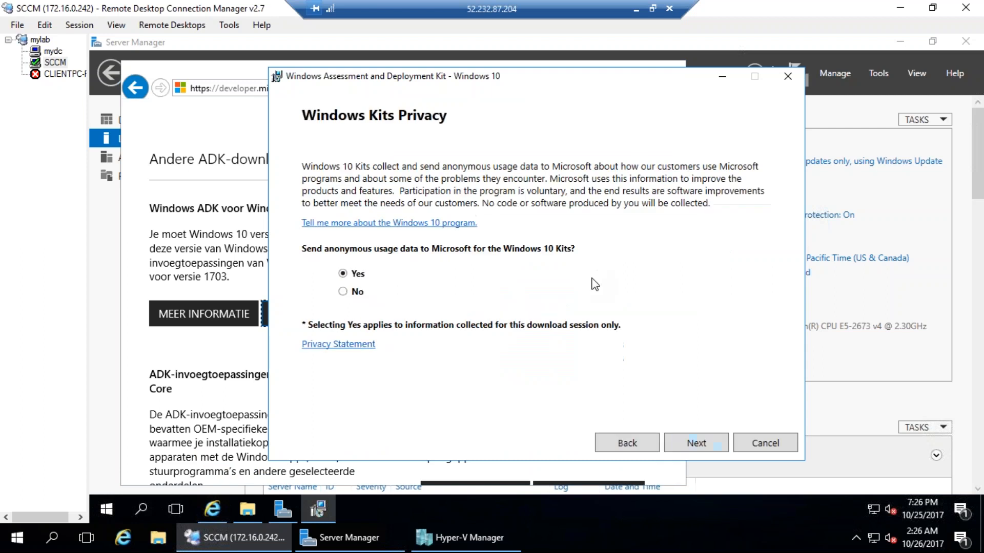
click(702, 450)
click(718, 450)
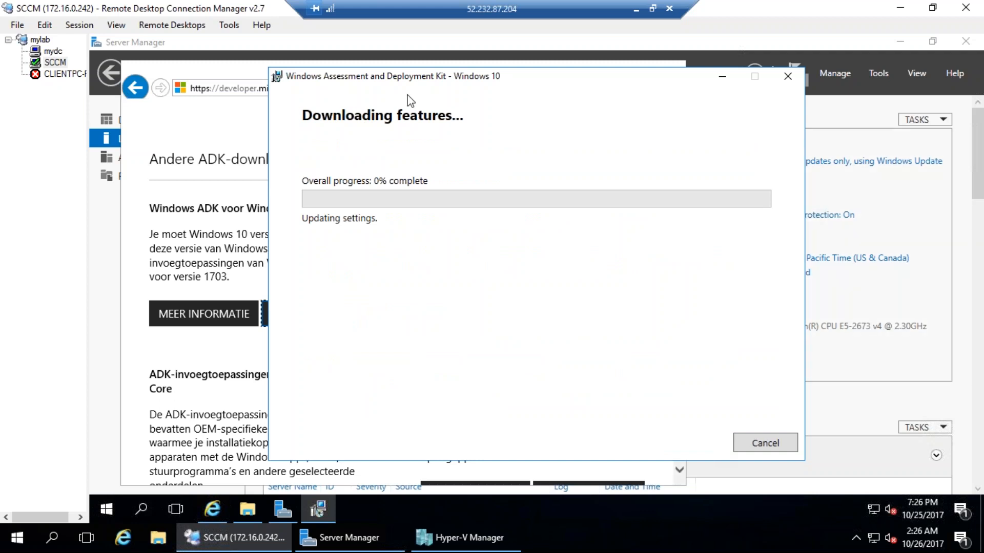
Minimize the ADK download, close Internet Explorer, and show Server Manager's installation progress notification
click(722, 78)
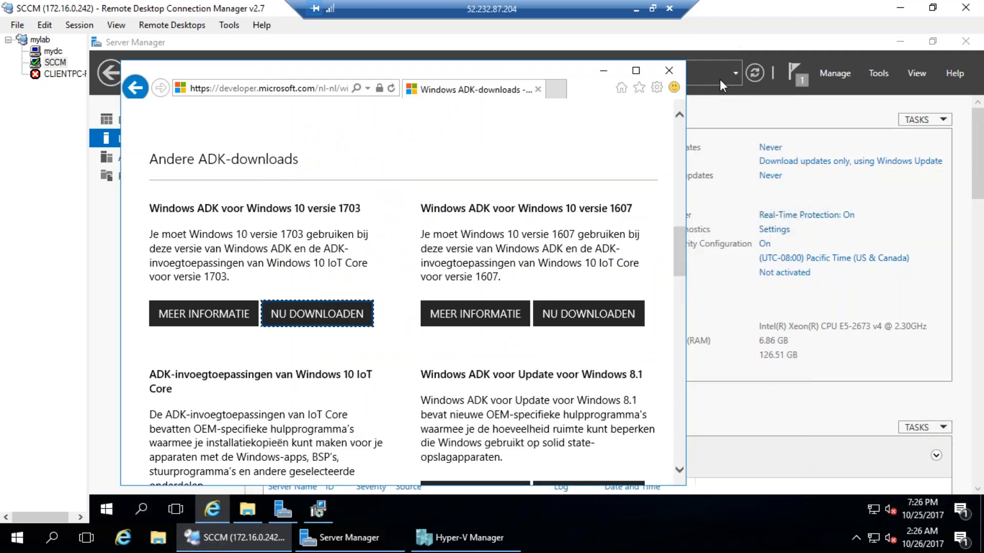
click(669, 70)
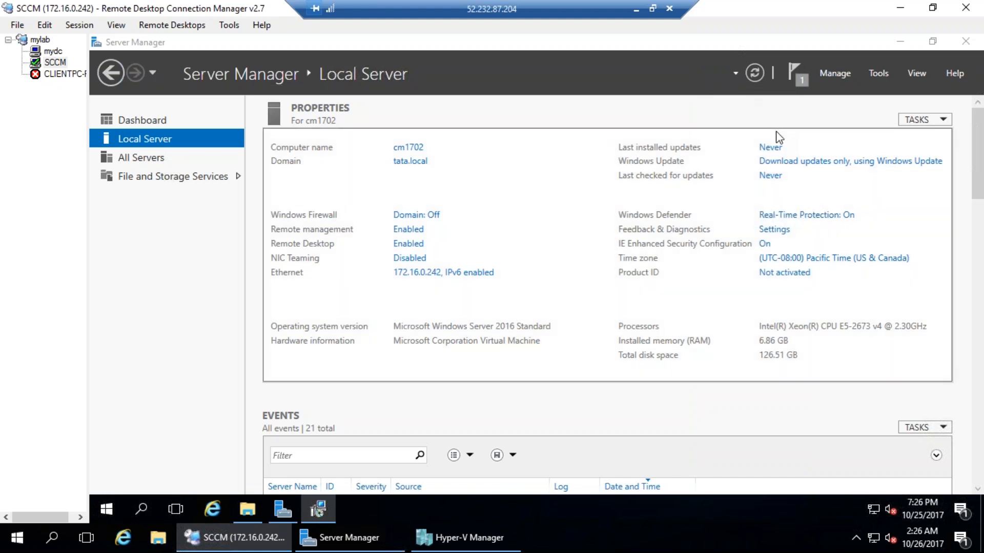
click(284, 509)
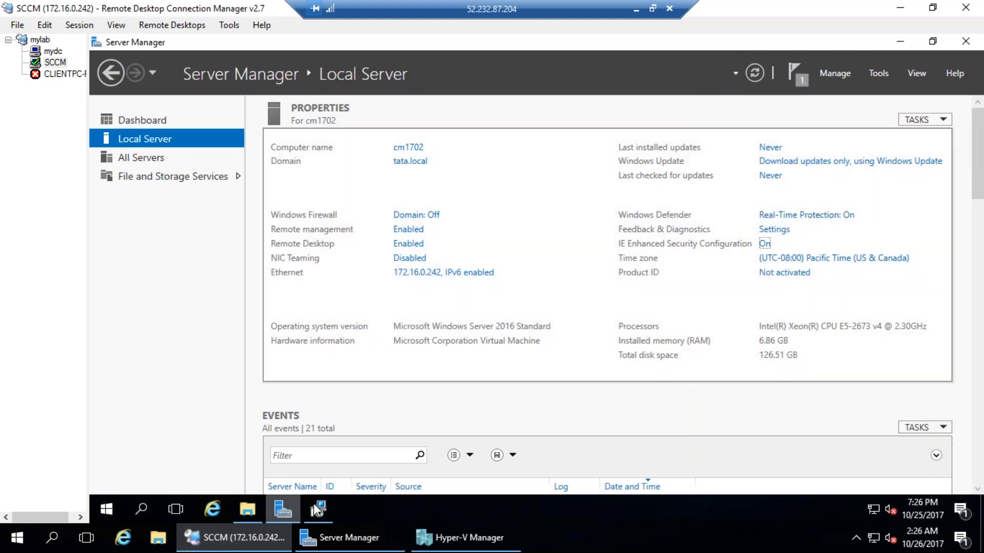
click(797, 74)
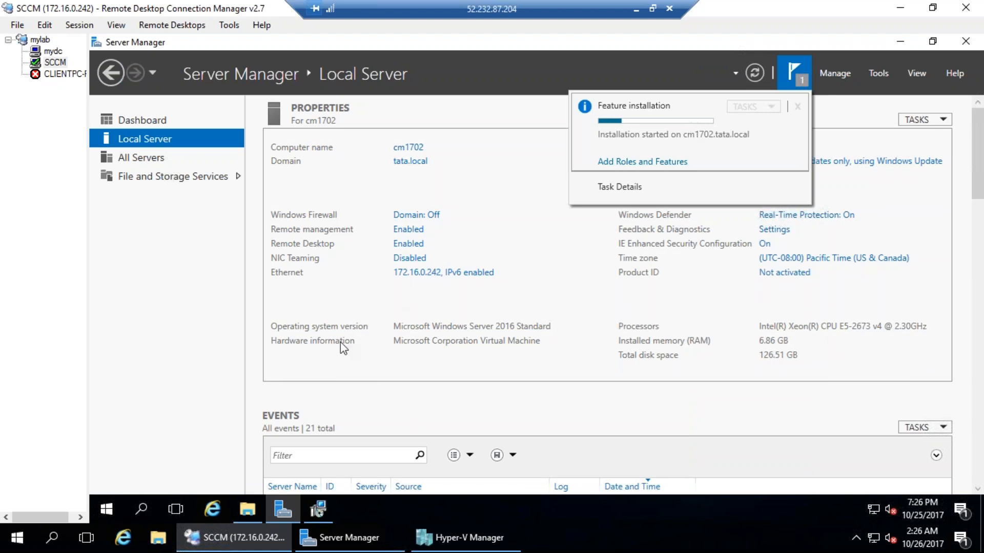
drag(552, 141, 671, 65)
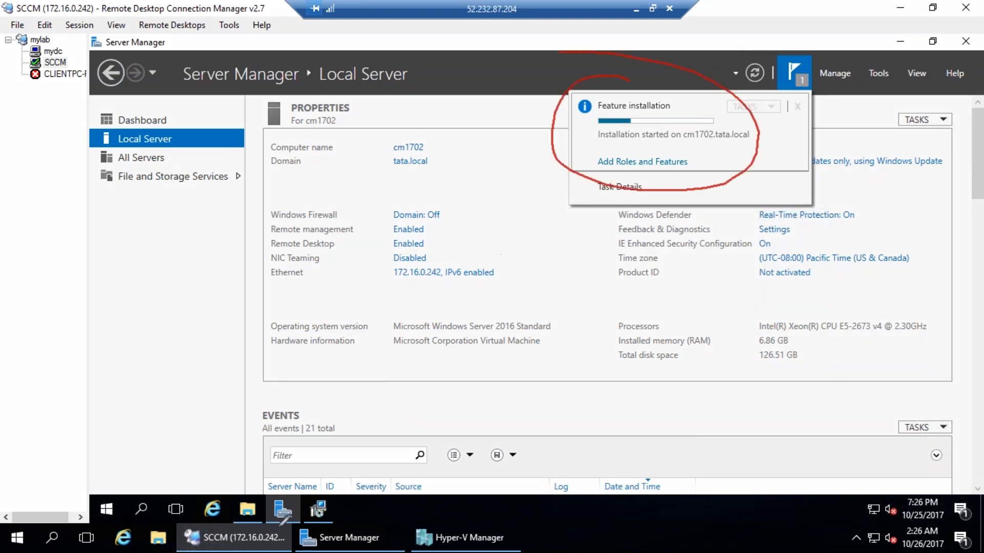
drag(275, 473, 308, 499)
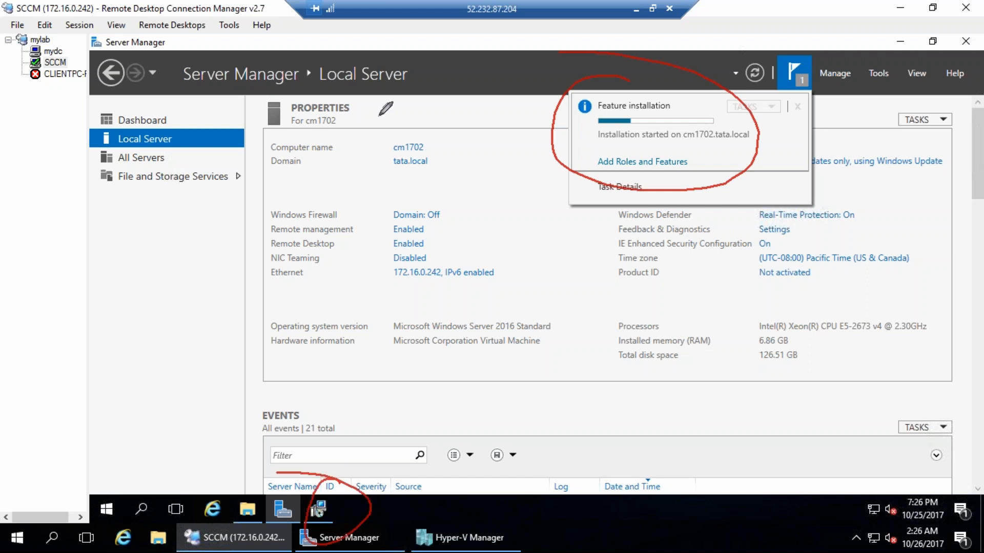
drag(562, 245, 544, 302)
mouse_move(615, 250)
mouse_down()
mouse_move(602, 287)
mouse_move(666, 285)
mouse_up()
drag(661, 245, 728, 236)
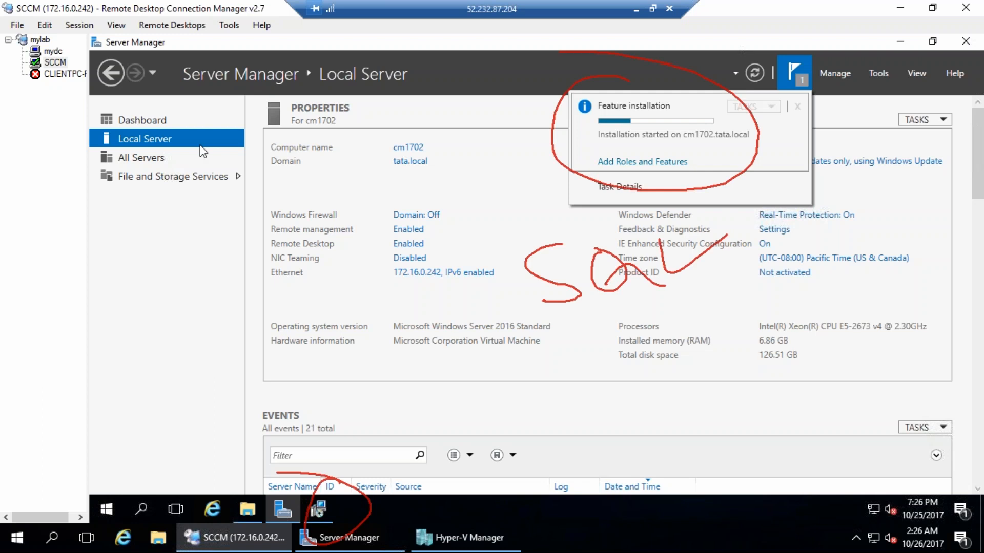
drag(322, 146, 326, 166)
drag(295, 132, 310, 122)
mouse_move(332, 206)
mouse_down()
mouse_move(318, 241)
mouse_move(576, 114)
mouse_move(580, 127)
mouse_up()
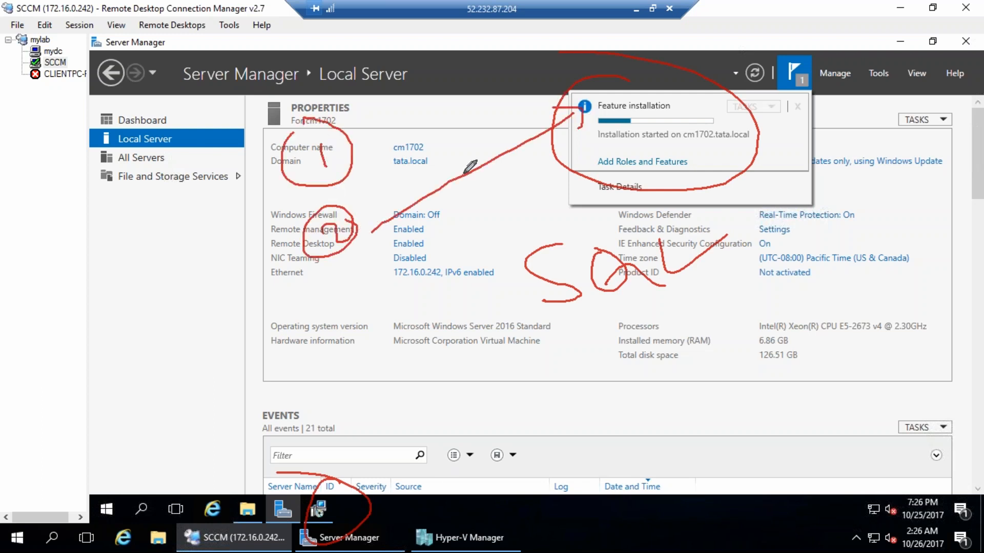
drag(382, 179, 381, 205)
drag(392, 185, 395, 197)
click(388, 170)
mouse_move(400, 163)
mouse_down()
mouse_move(400, 205)
mouse_move(408, 174)
mouse_move(440, 208)
mouse_up()
mouse_move(442, 142)
mouse_down()
mouse_move(455, 169)
mouse_move(461, 146)
mouse_move(470, 165)
mouse_up()
drag(486, 140, 504, 149)
click(500, 121)
mouse_move(463, 95)
mouse_down()
mouse_move(493, 135)
mouse_move(519, 142)
mouse_up()
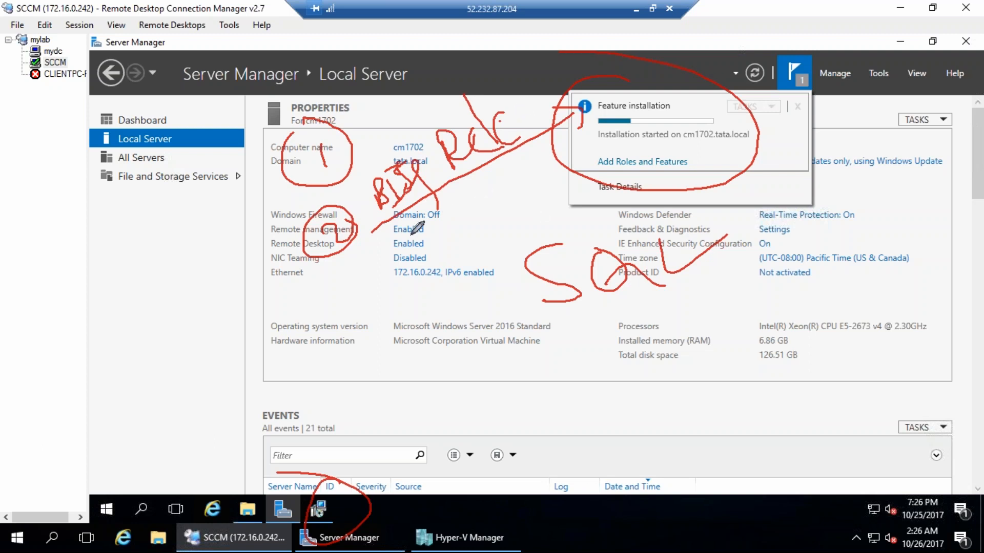
drag(425, 219, 413, 241)
drag(413, 243, 448, 237)
mouse_move(468, 182)
mouse_down()
mouse_move(453, 226)
mouse_move(476, 217)
mouse_move(479, 192)
mouse_move(474, 205)
mouse_up()
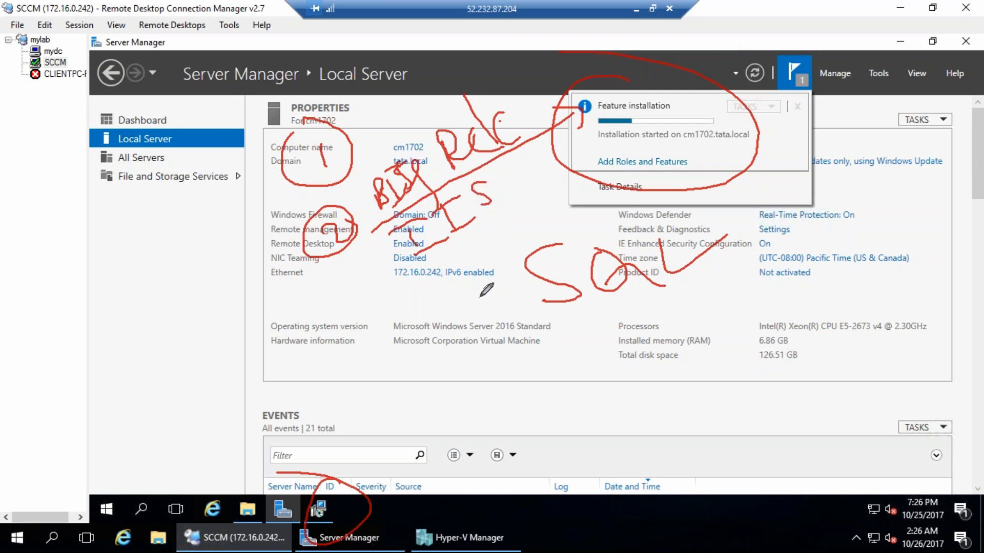
mouse_move(433, 252)
mouse_down()
mouse_move(500, 231)
mouse_move(519, 236)
mouse_up()
drag(555, 209, 559, 244)
mouse_move(533, 176)
mouse_down()
mouse_move(578, 195)
mouse_move(585, 180)
mouse_up()
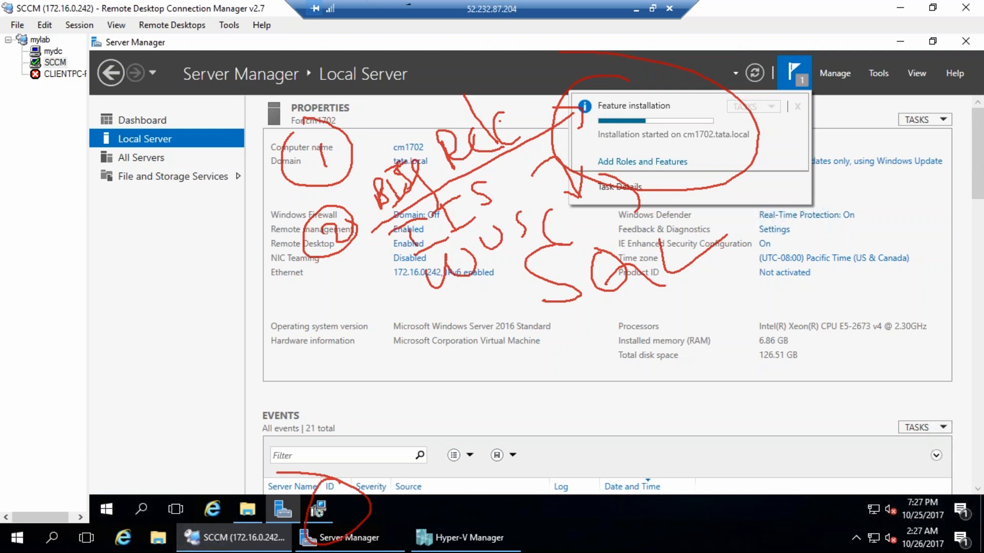
mouse_move(451, 372)
mouse_down()
mouse_move(587, 307)
mouse_move(549, 217)
mouse_move(571, 235)
mouse_up()
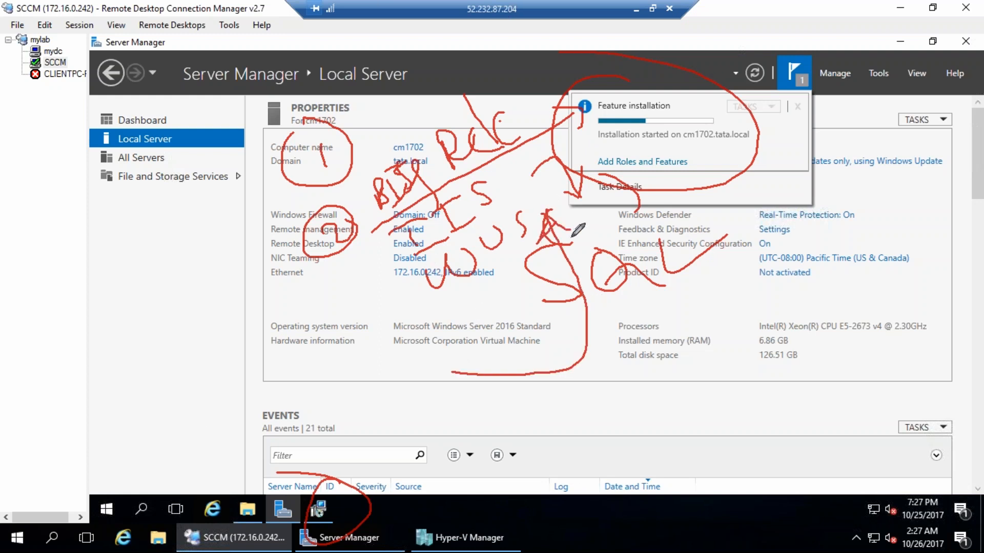
mouse_move(447, 368)
mouse_down()
mouse_move(589, 328)
mouse_move(598, 218)
mouse_move(609, 226)
mouse_up()
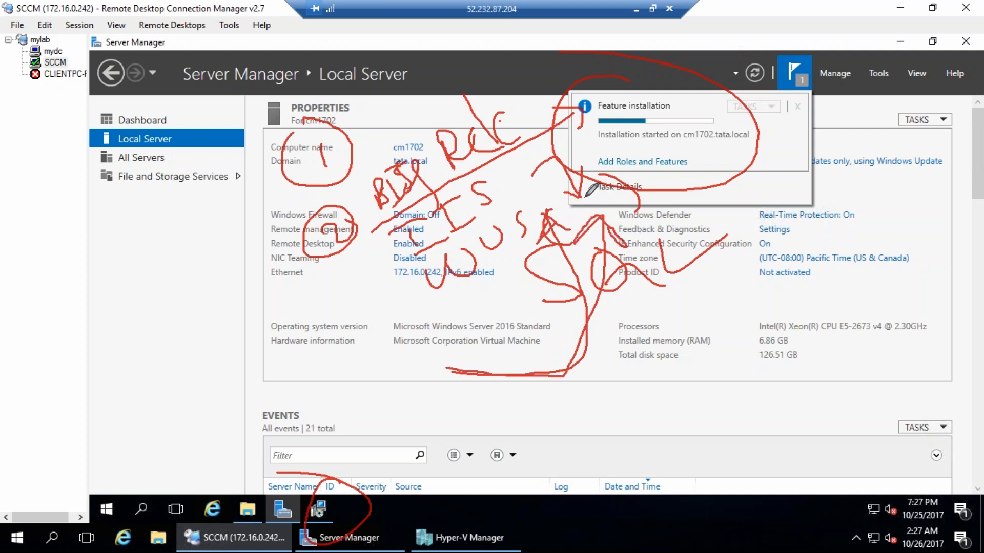
mouse_move(424, 304)
mouse_down()
mouse_move(466, 368)
mouse_move(593, 402)
mouse_move(597, 435)
mouse_up()
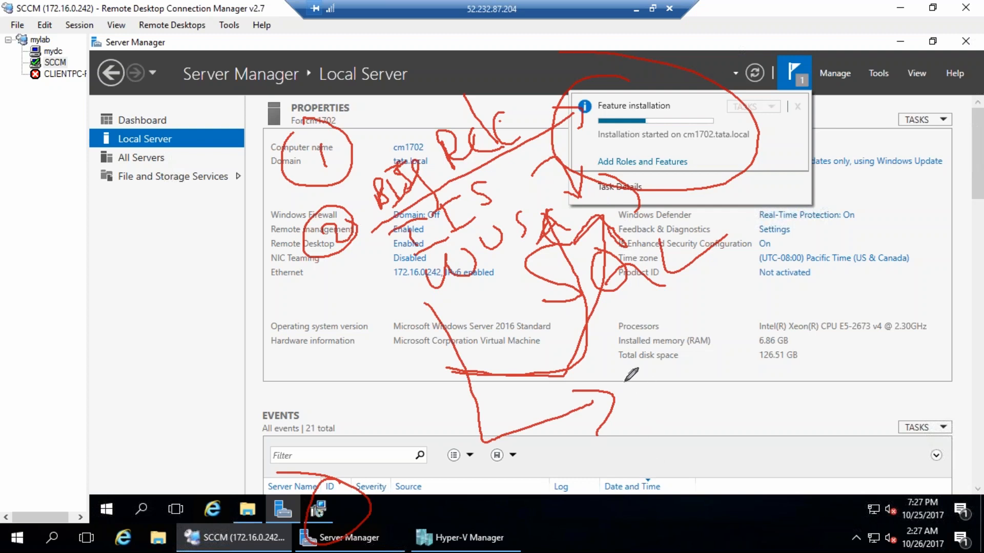
drag(632, 378, 638, 413)
drag(589, 386, 661, 307)
drag(661, 308, 704, 334)
mouse_move(743, 277)
mouse_down()
mouse_move(738, 321)
mouse_move(794, 292)
mouse_up()
drag(794, 233, 808, 284)
drag(815, 200, 841, 247)
drag(867, 201, 862, 215)
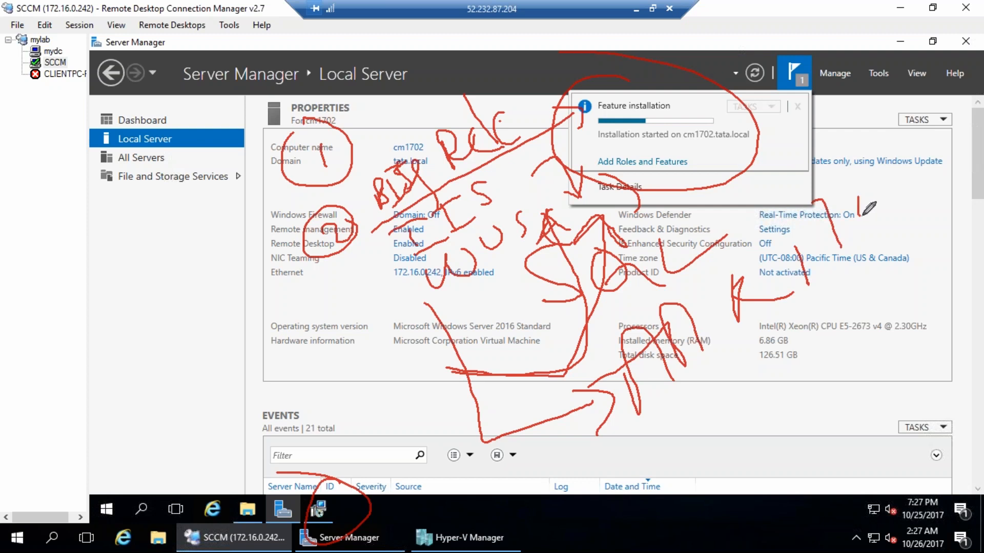
drag(872, 177, 889, 197)
drag(484, 441, 632, 498)
mouse_move(690, 408)
mouse_down()
mouse_move(676, 454)
mouse_move(654, 468)
mouse_up()
mouse_move(715, 405)
mouse_down()
mouse_move(712, 449)
mouse_move(740, 443)
mouse_up()
mouse_move(750, 377)
mouse_down()
mouse_move(797, 405)
mouse_move(816, 374)
mouse_move(831, 454)
mouse_up()
mouse_move(807, 440)
mouse_down()
mouse_move(846, 451)
mouse_move(815, 514)
mouse_up()
mouse_move(850, 500)
mouse_down()
mouse_move(889, 464)
mouse_move(938, 448)
mouse_up()
mouse_move(866, 517)
mouse_down()
mouse_move(817, 548)
mouse_move(930, 477)
mouse_up()
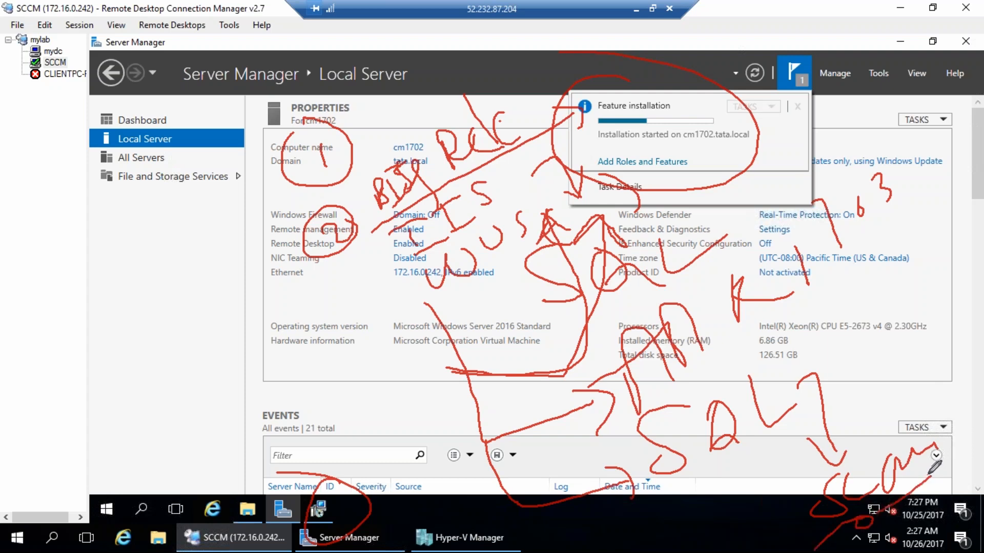
mouse_move(80, 418)
mouse_down()
mouse_move(99, 485)
mouse_move(140, 464)
mouse_up()
mouse_move(169, 406)
mouse_down()
mouse_move(223, 444)
mouse_move(281, 437)
mouse_up()
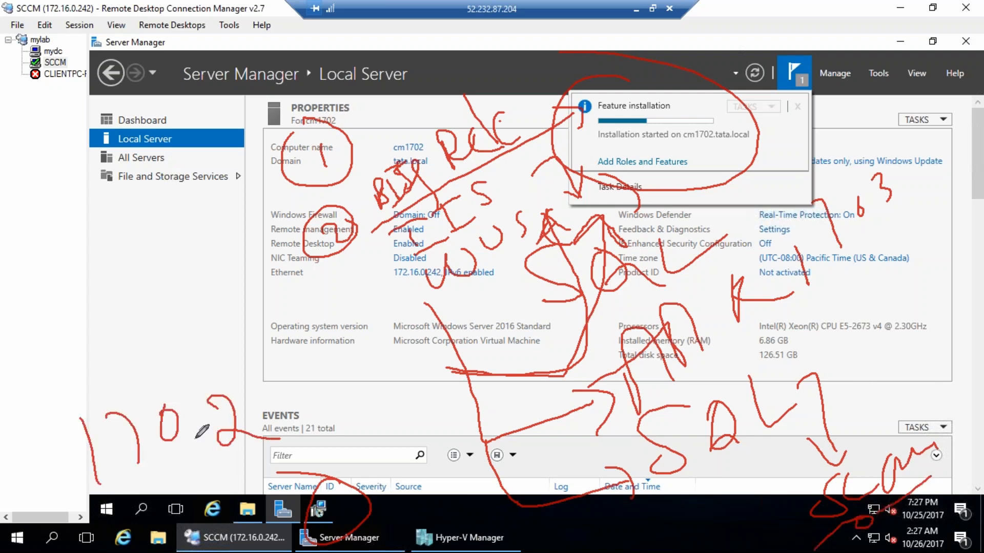
key(Escape)
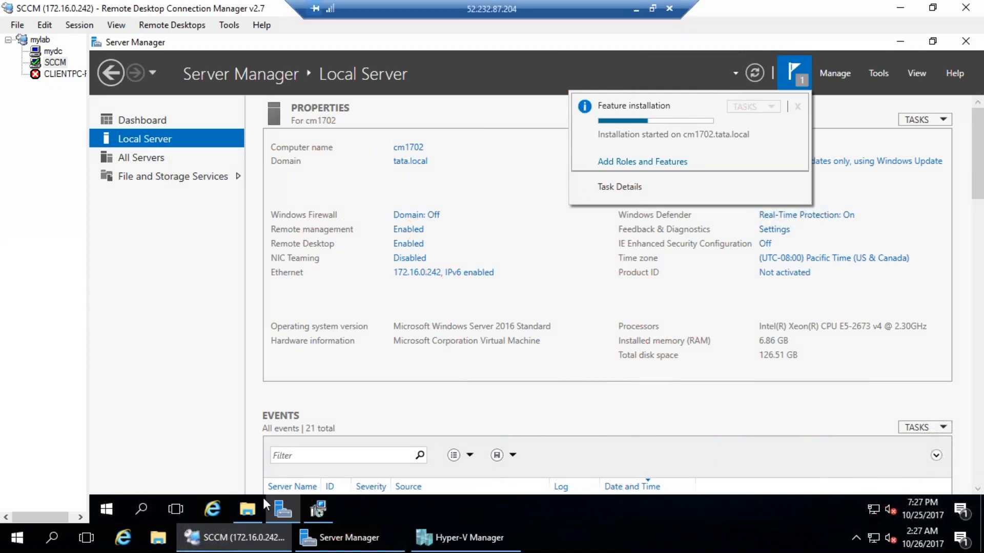
Check the ADK download progress and the Server Manager feature installation notification
click(319, 513)
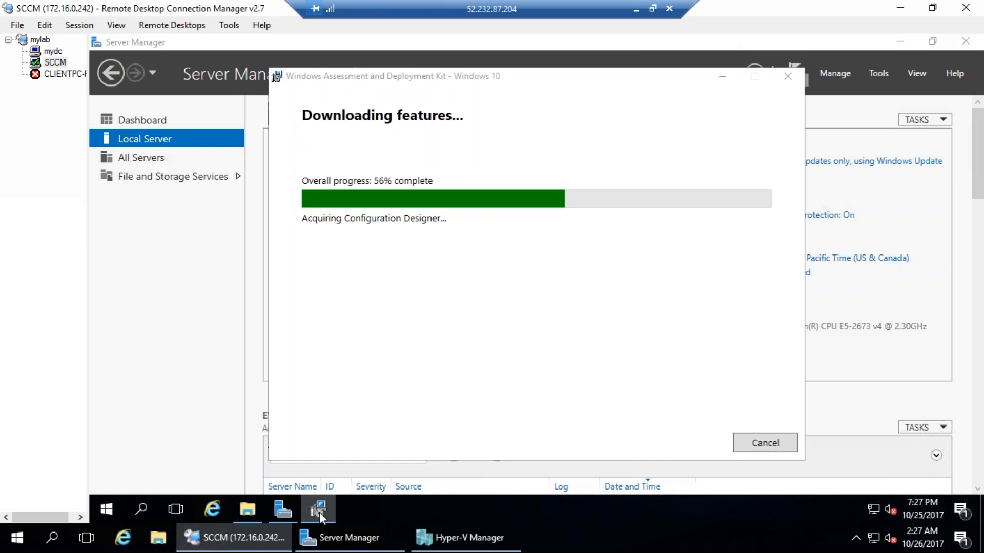
click(319, 512)
click(319, 512)
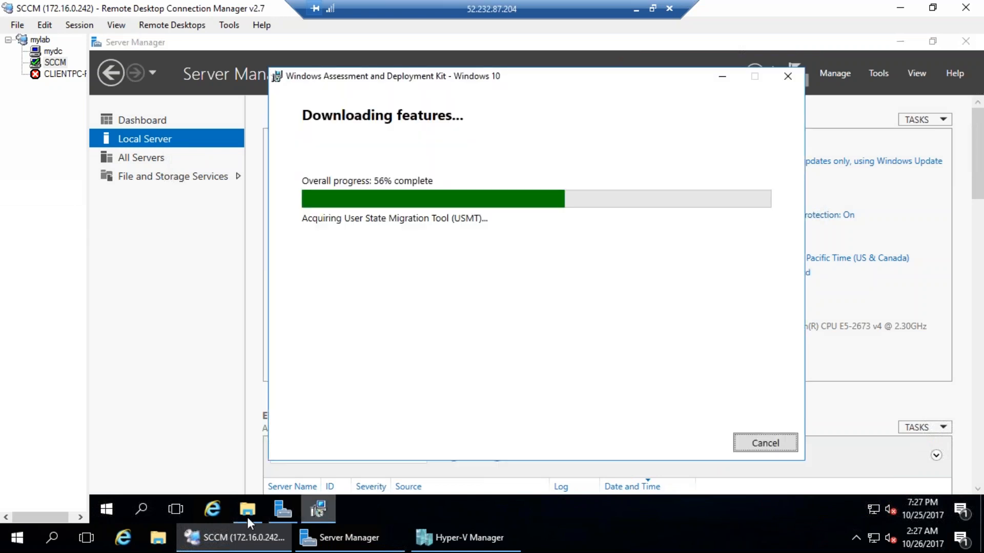
click(283, 510)
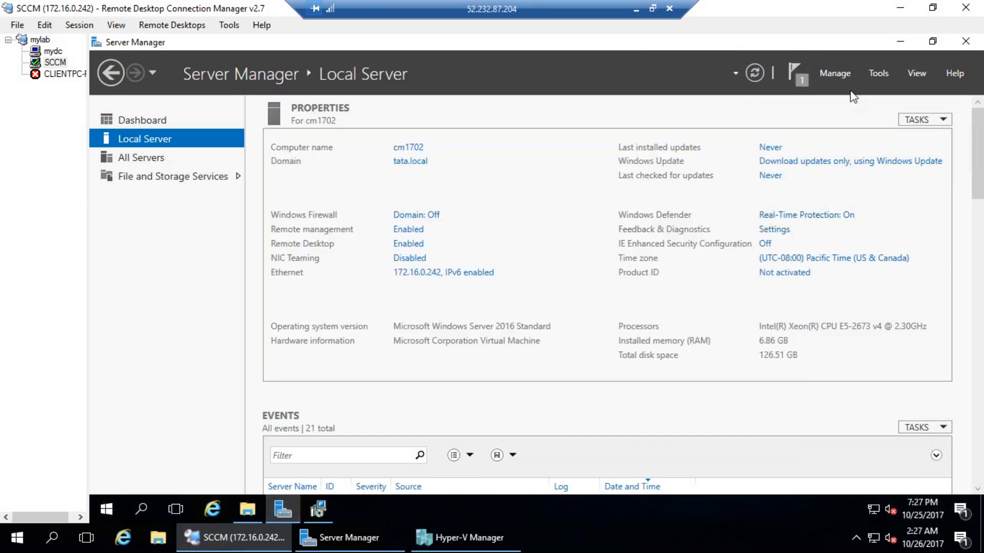
click(909, 45)
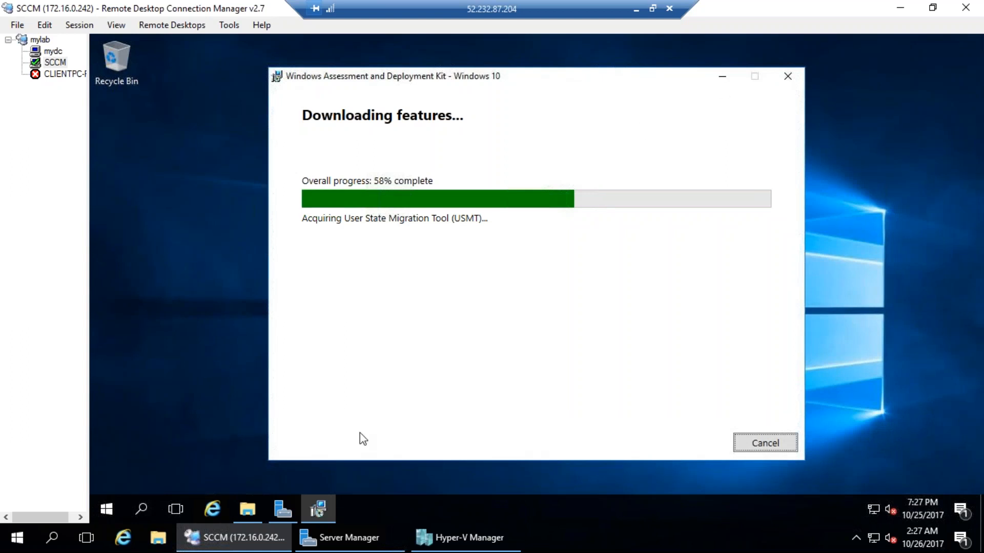
click(290, 506)
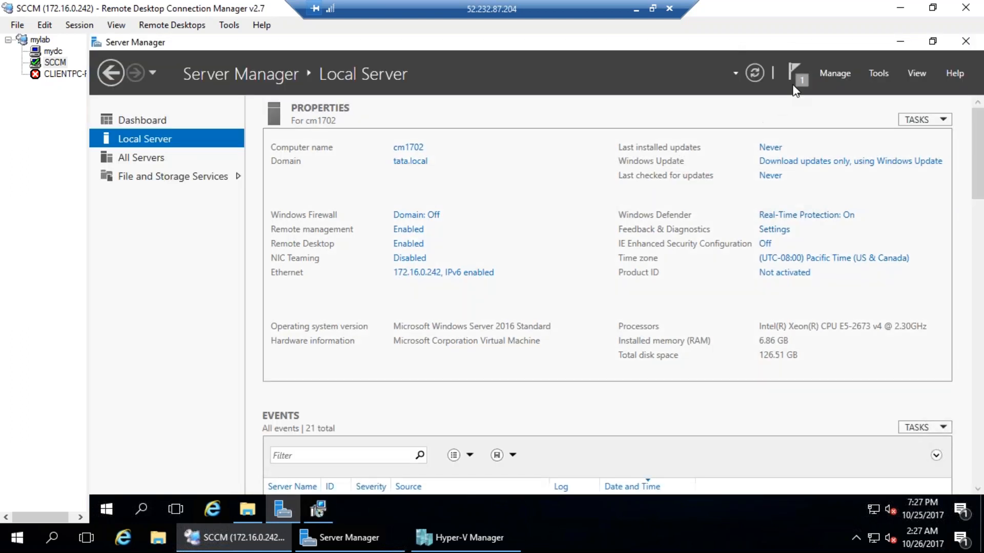
click(794, 82)
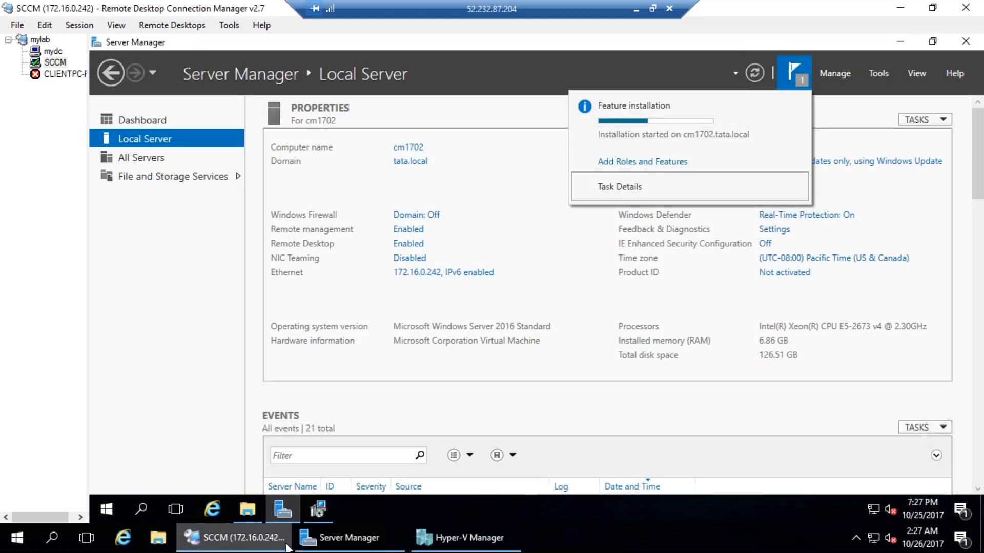
Check Hyper-V Manager and Task Manager CPU/memory load, then revisit installation and ADK progress
click(461, 538)
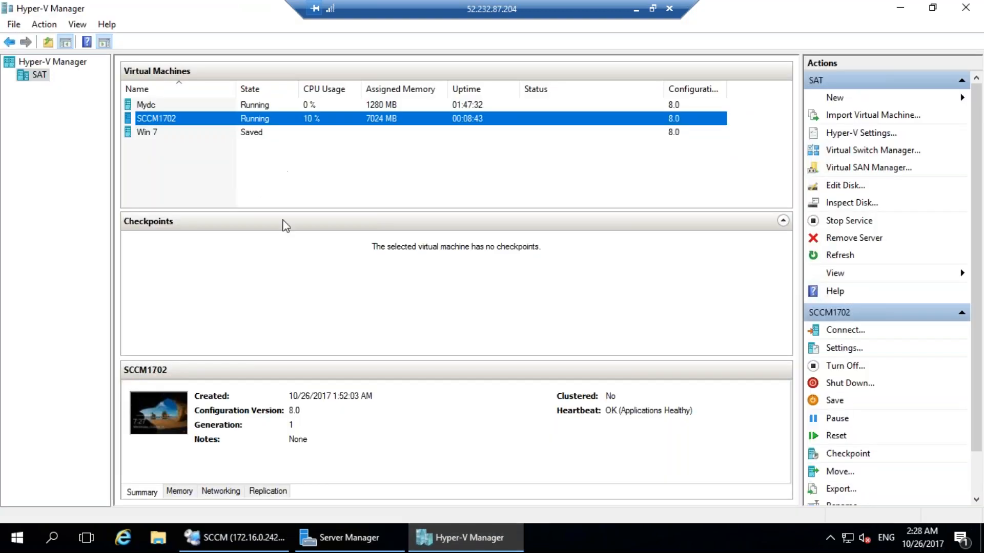
click(898, 9)
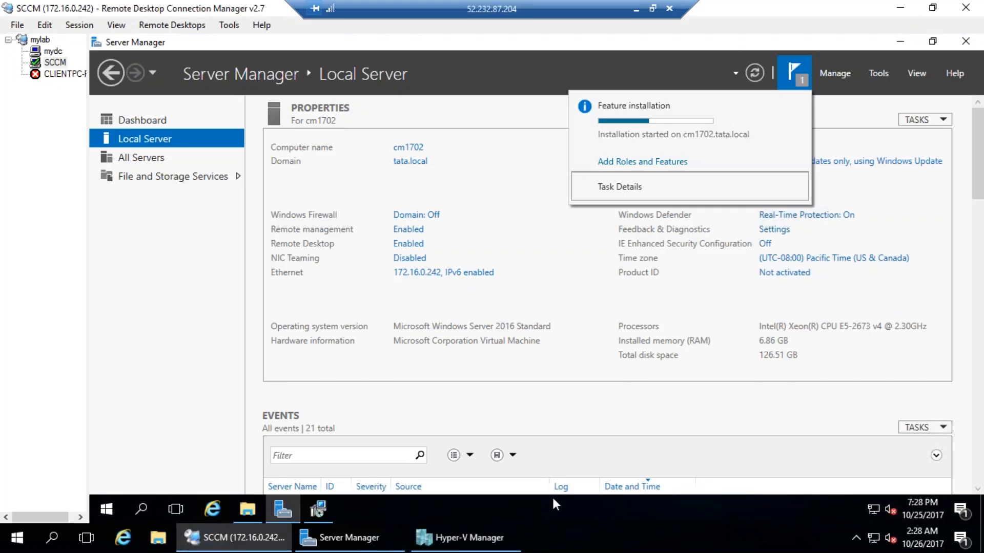
right_click(550, 508)
click(606, 437)
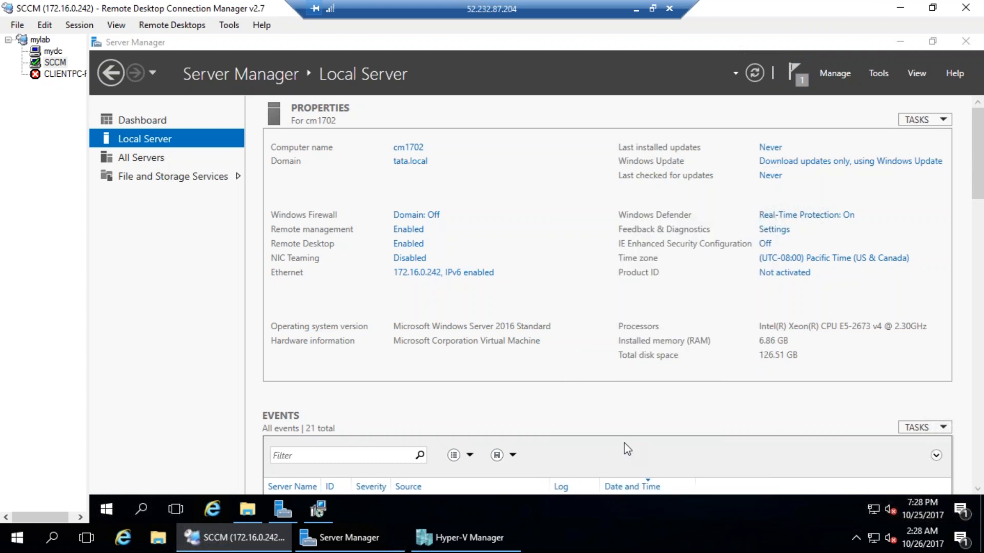
click(184, 334)
click(227, 136)
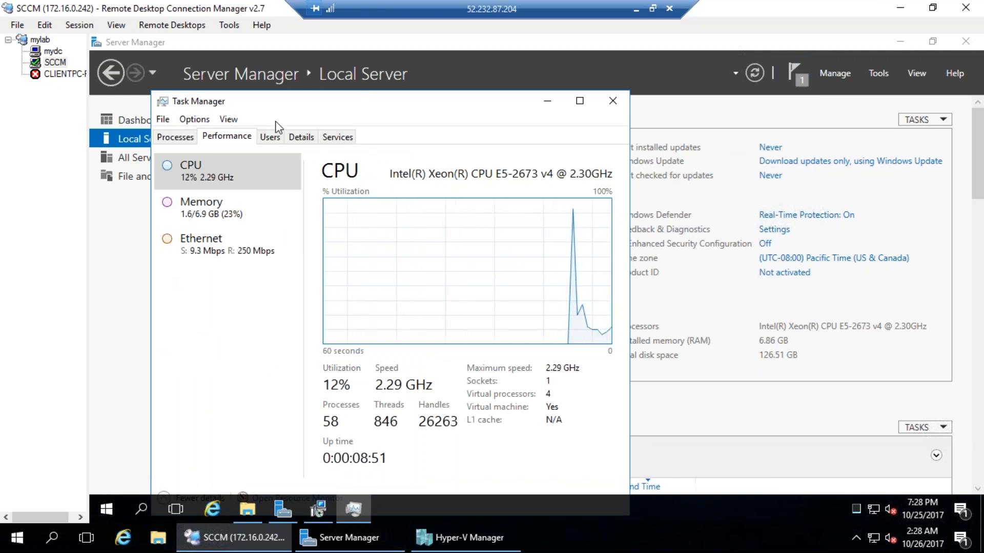
click(612, 101)
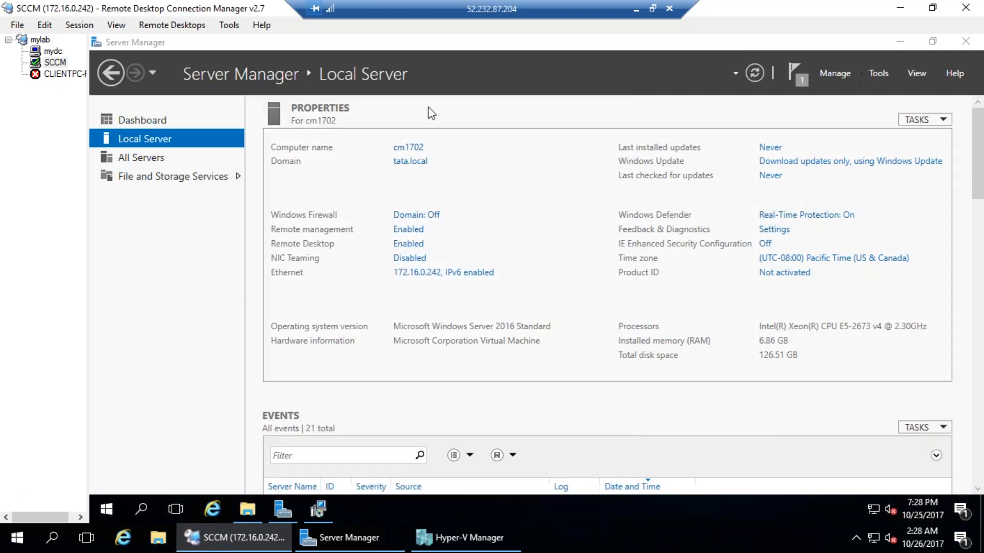
click(801, 75)
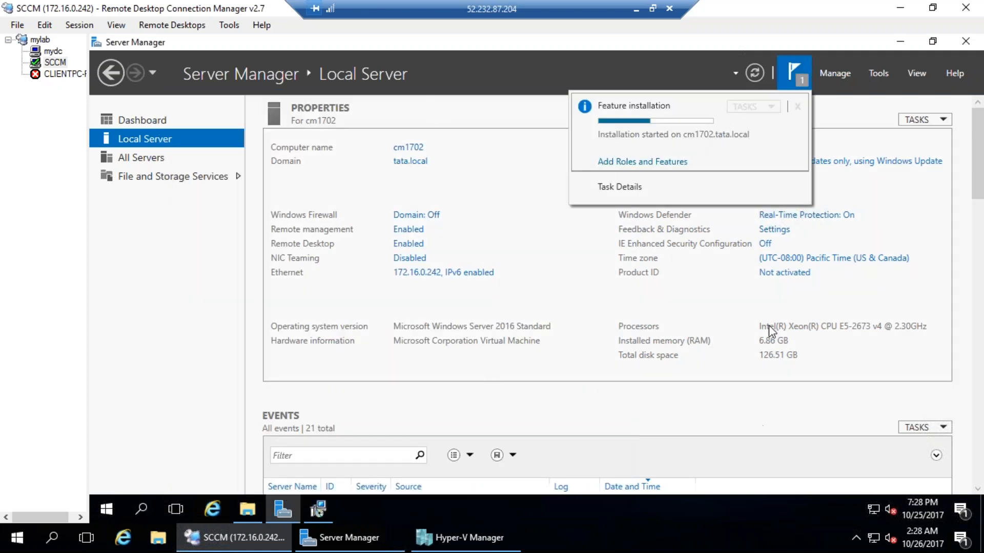
click(318, 510)
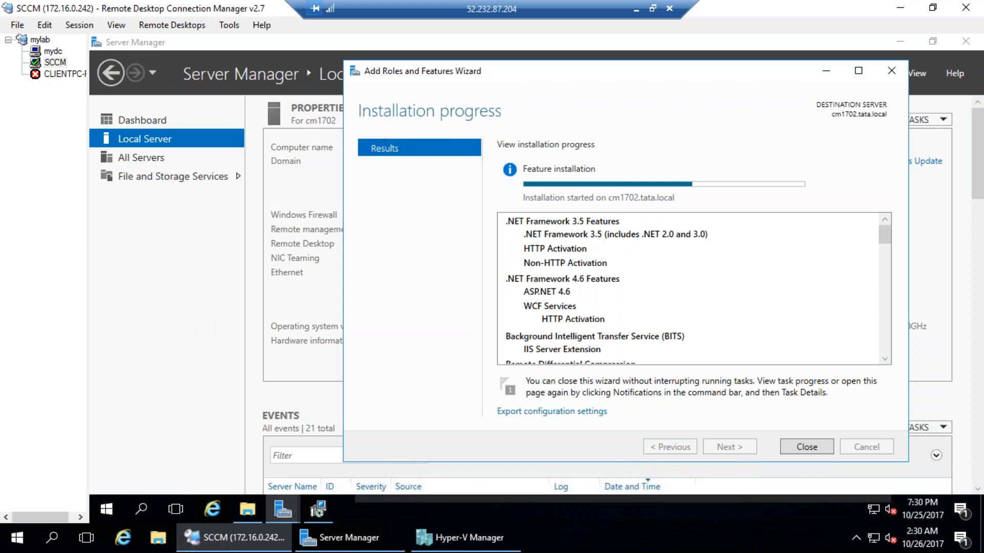
Close the ADK 'Download is complete' notice and focus the role installation window
click(318, 510)
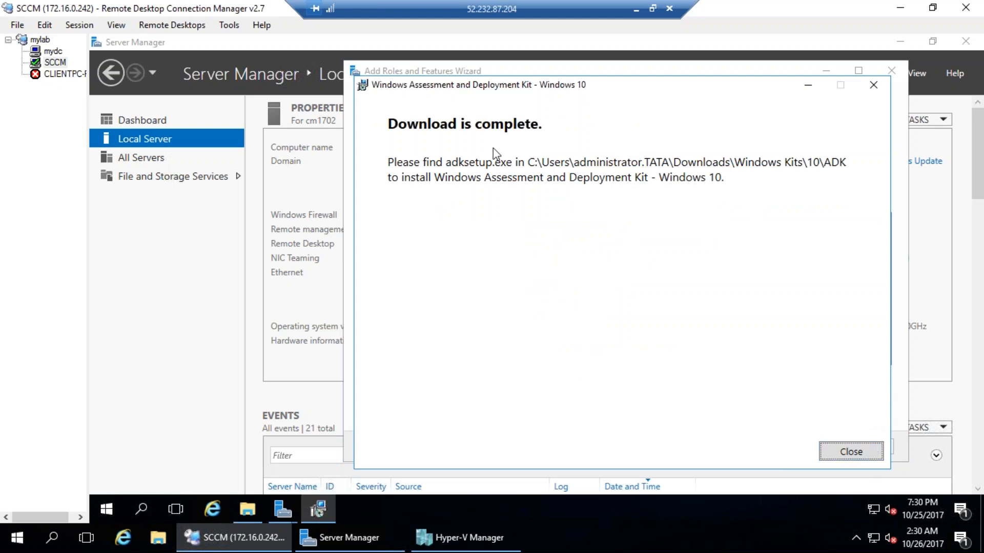
click(852, 453)
click(682, 179)
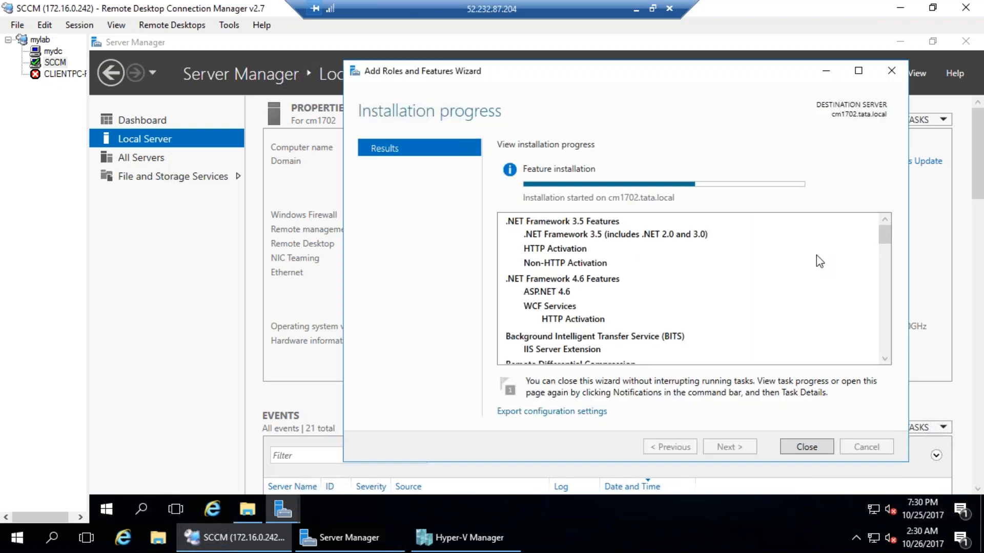
Mark up the installation progress with pen notes, erase them, and scroll through the results
drag(885, 235, 202, 428)
drag(626, 223, 666, 201)
mouse_move(733, 226)
mouse_down()
mouse_move(836, 171)
mouse_move(898, 198)
mouse_up()
drag(862, 134, 894, 131)
drag(664, 114, 650, 170)
drag(607, 125, 651, 101)
mouse_move(629, 183)
mouse_down()
mouse_move(673, 149)
mouse_move(715, 144)
mouse_up()
key(Escape)
scroll(888, 342, down, 15)
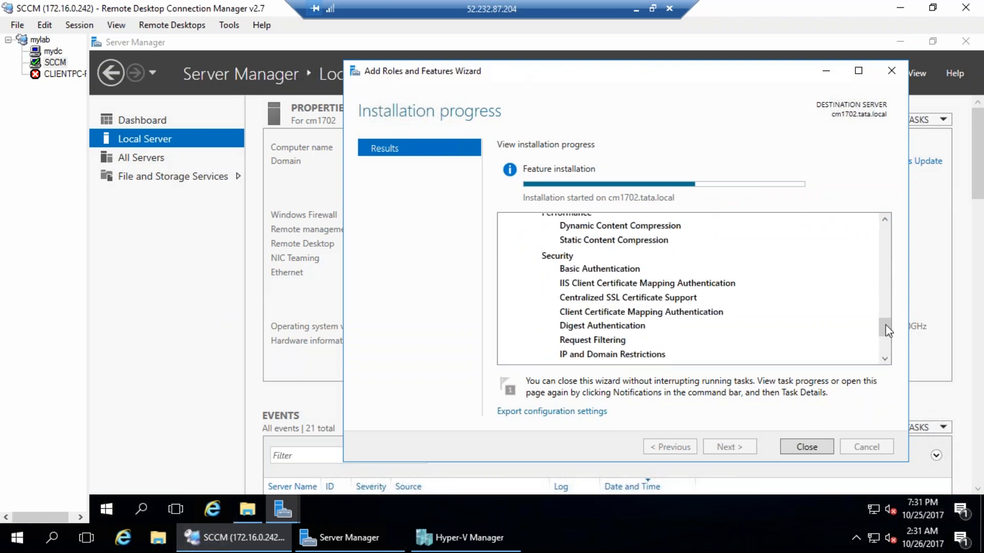
scroll(888, 340, down, 3)
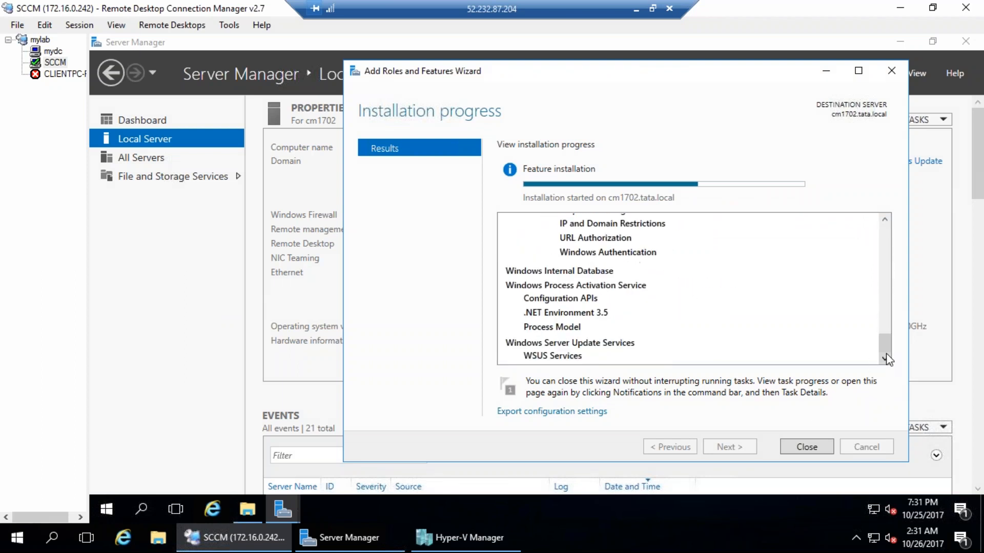
drag(892, 355, 894, 216)
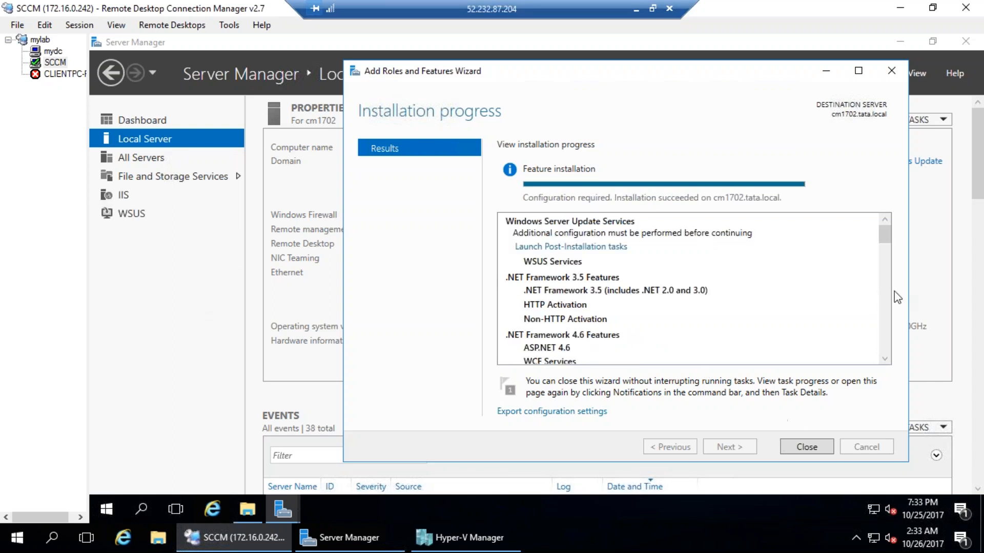
Close the finished installation wizard and display Server Manager's WSUS post-deployment configuration warning
drag(883, 236, 885, 362)
click(798, 447)
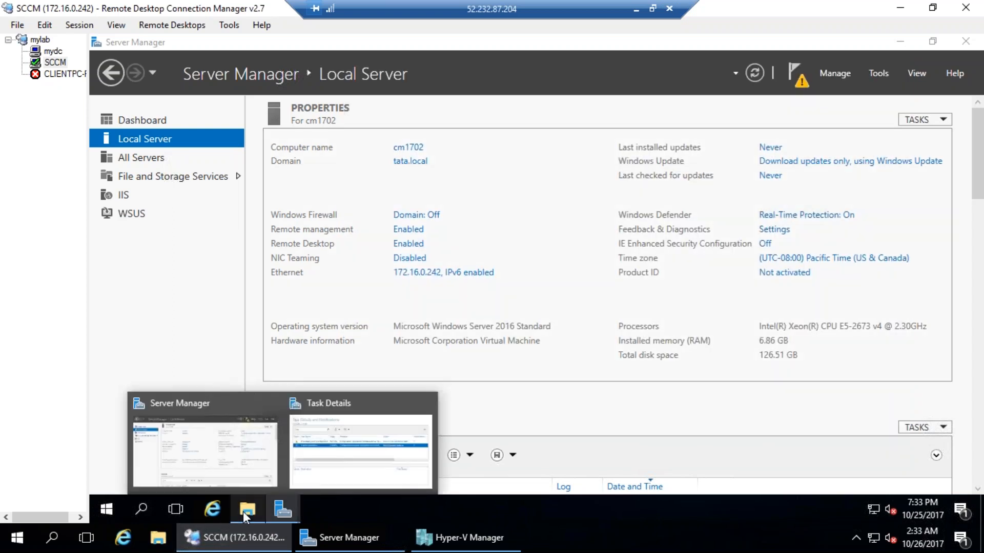
click(356, 451)
click(797, 74)
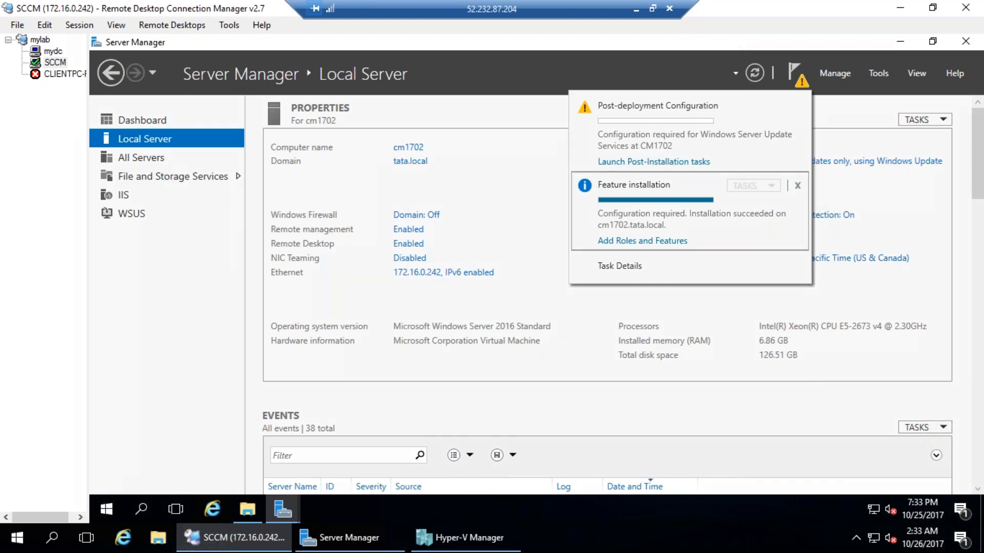
Annotate the WSUS post-deployment notice and post-installation tasks link, then erase the annotations
drag(710, 123, 663, 122)
mouse_move(714, 158)
mouse_down()
mouse_move(606, 152)
mouse_move(710, 169)
mouse_move(774, 146)
mouse_move(817, 159)
mouse_move(805, 177)
mouse_up()
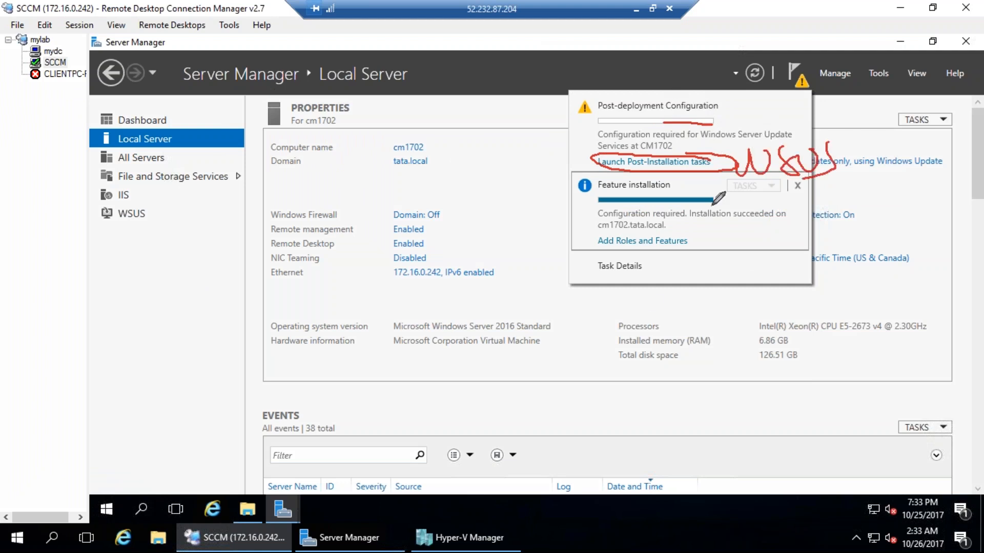
drag(649, 169, 646, 348)
drag(625, 314, 662, 315)
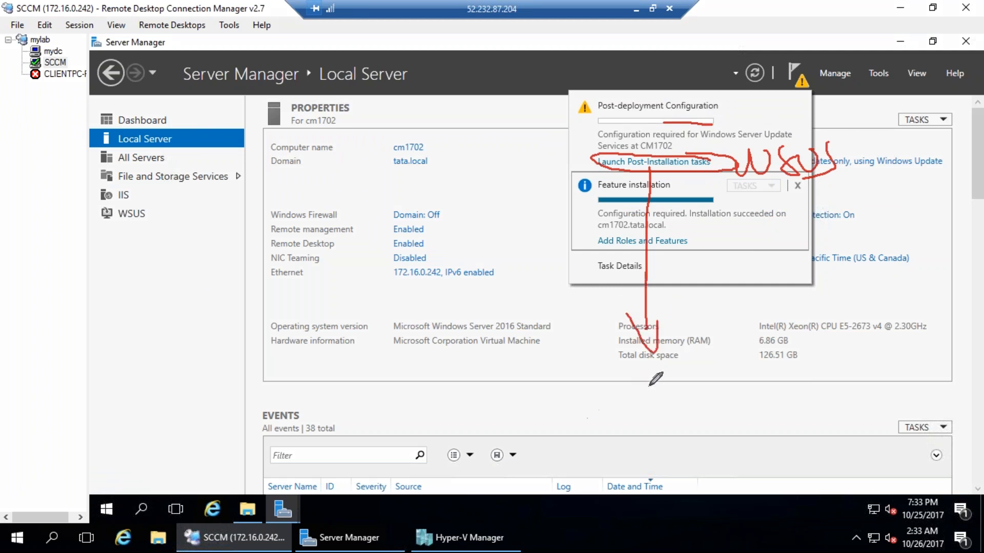
mouse_move(641, 368)
mouse_down()
mouse_move(620, 418)
mouse_move(682, 361)
mouse_move(693, 411)
mouse_up()
drag(701, 372, 779, 304)
key(e)
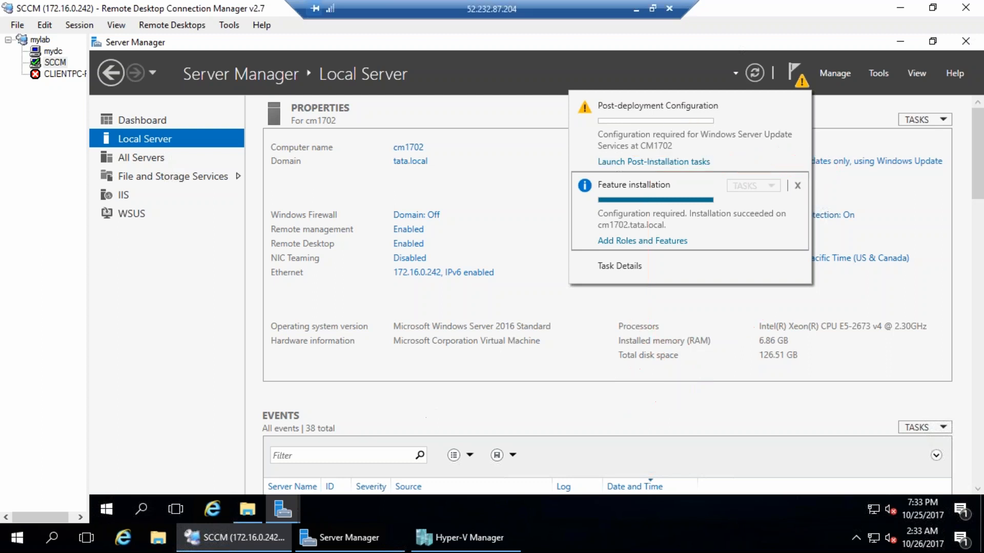
key(Escape)
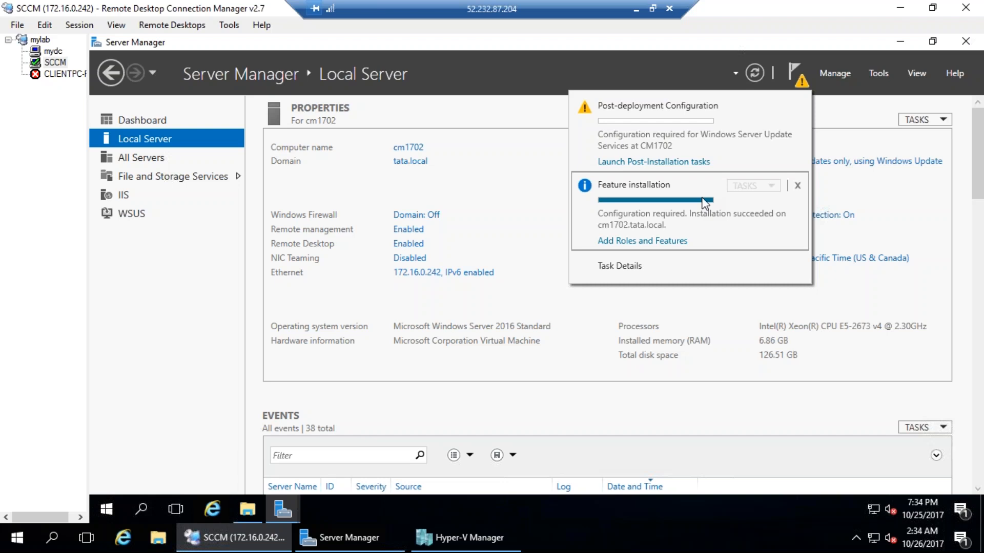
Close the Server Manager notifications flyout to reveal the full Local Server properties
click(526, 407)
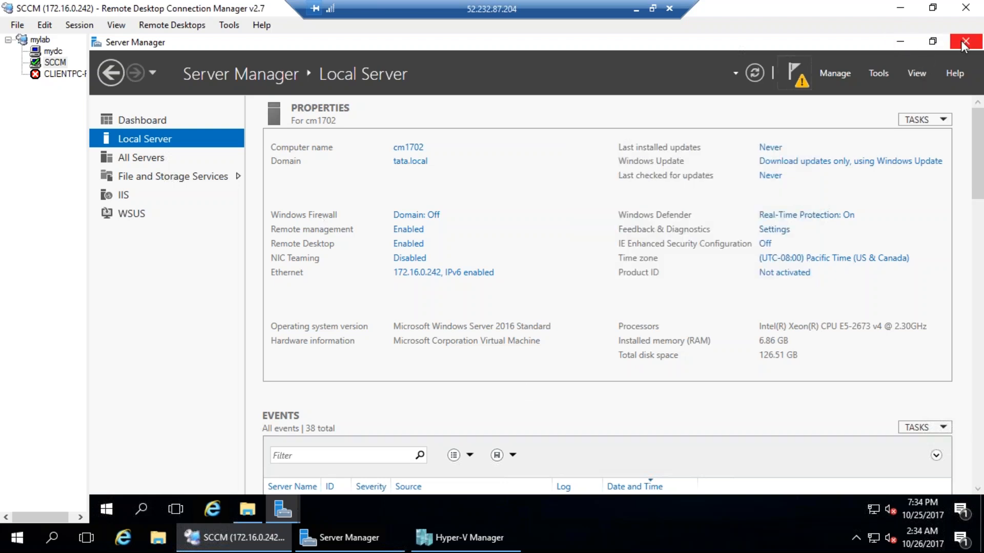
Close Server Manager and browse to Downloads > Windows Kits > 10 > ADK
click(283, 508)
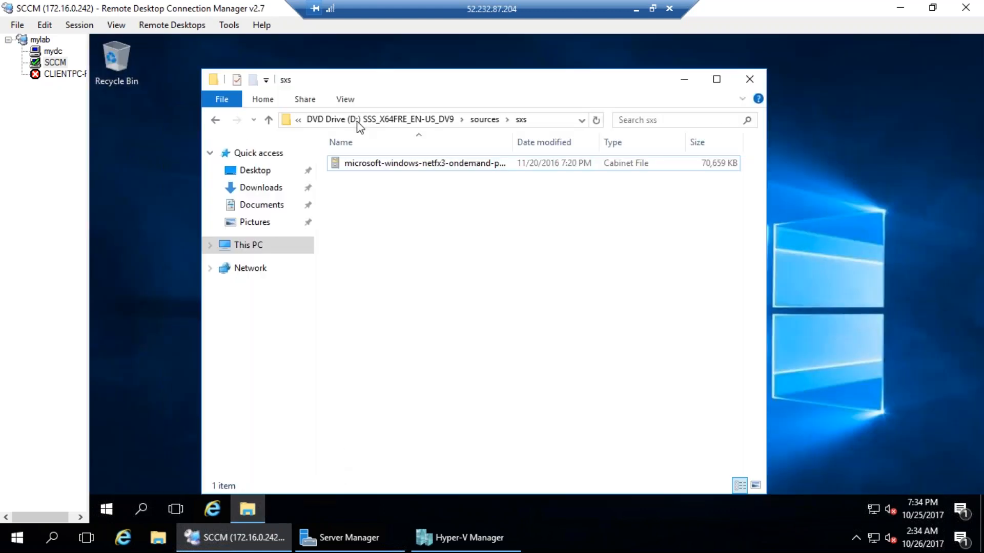
click(259, 189)
click(262, 206)
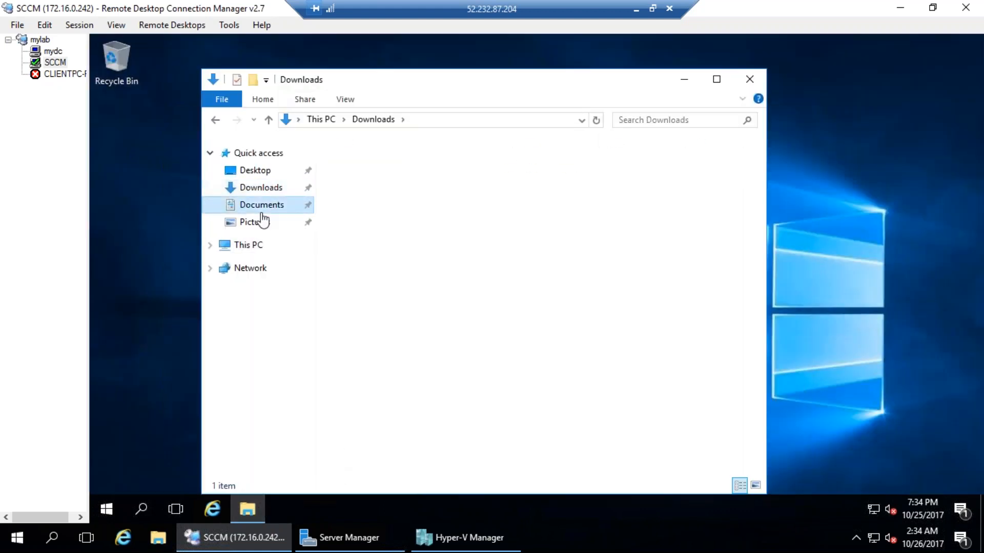
click(261, 189)
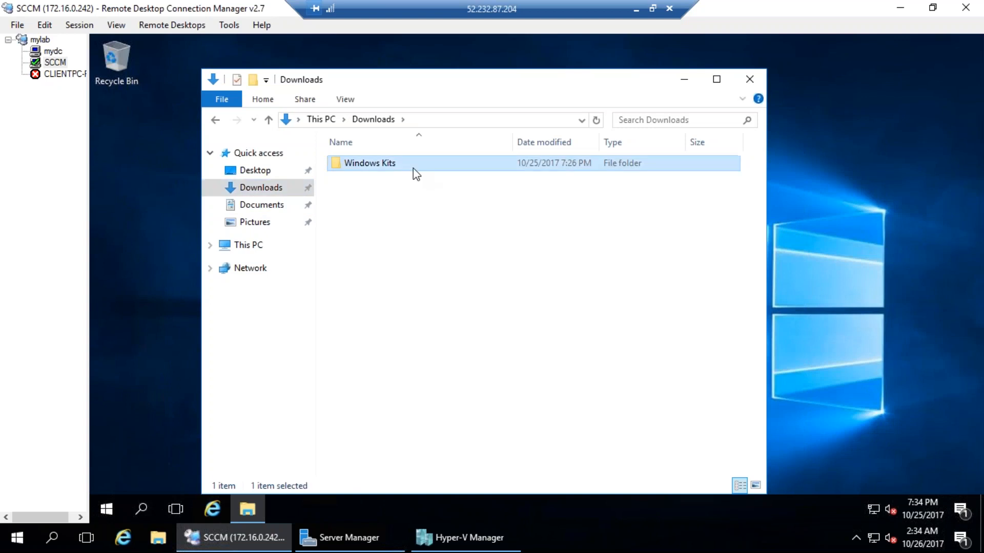
double_click(413, 168)
double_click(413, 169)
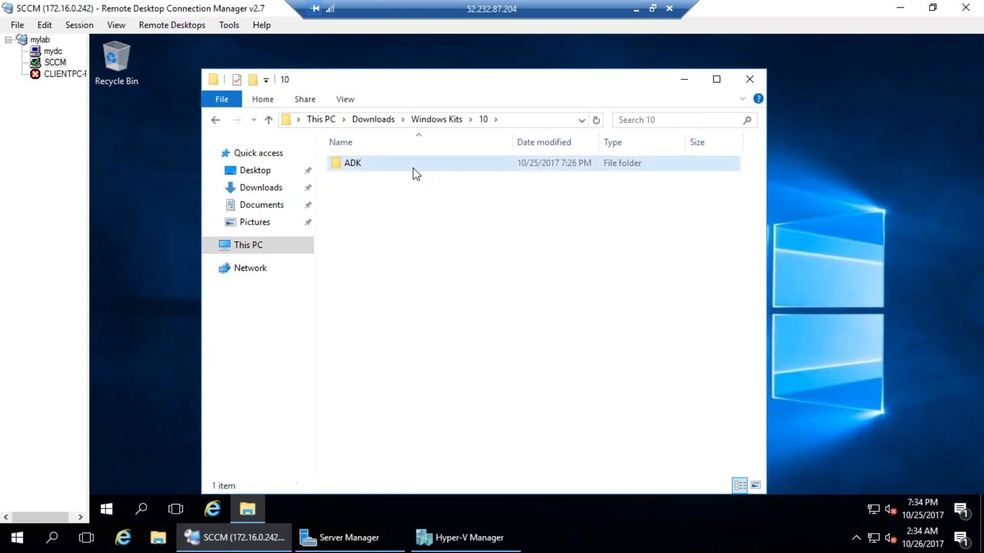
double_click(413, 168)
Run adksetup with the default location and privacy choice, and accept the licence
double_click(377, 180)
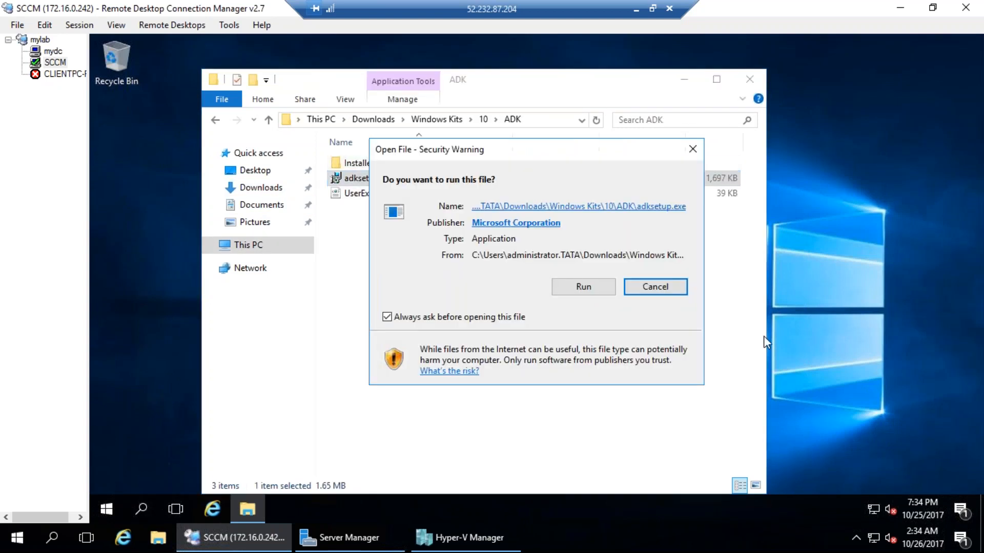
key(Return)
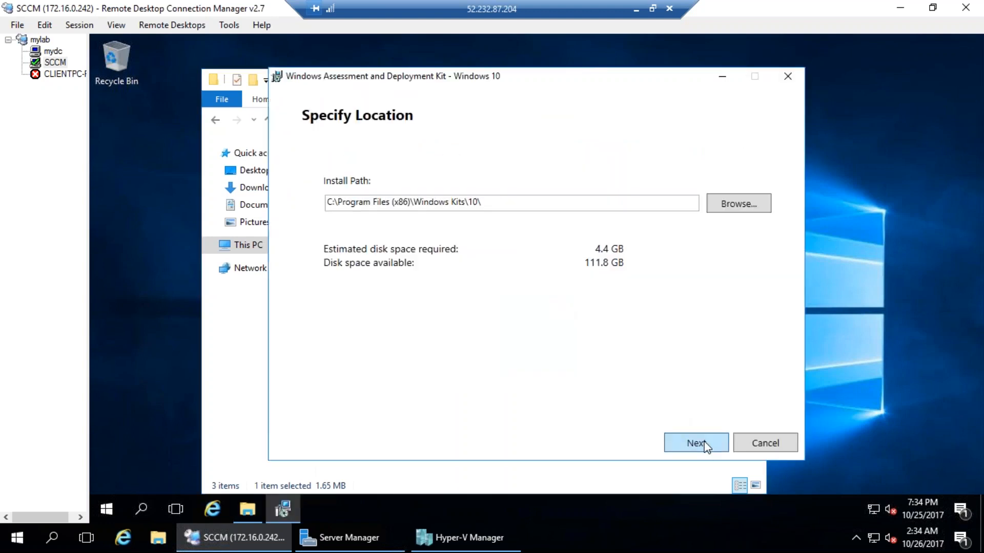
click(706, 444)
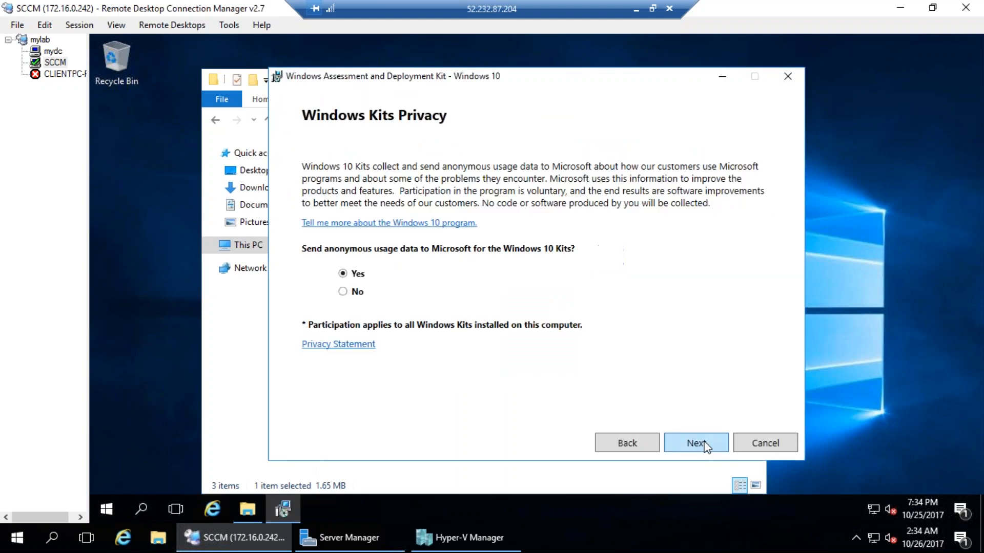
click(678, 448)
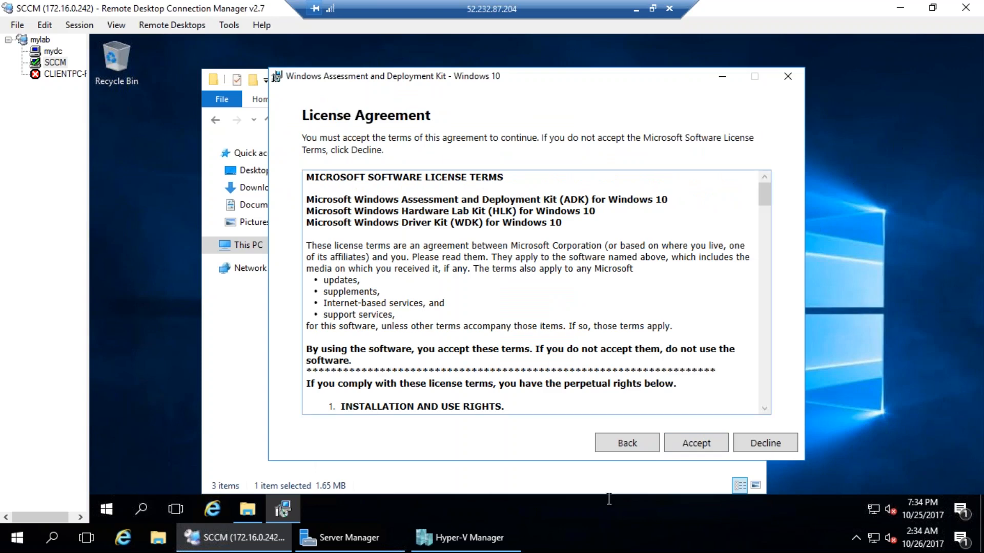
click(706, 449)
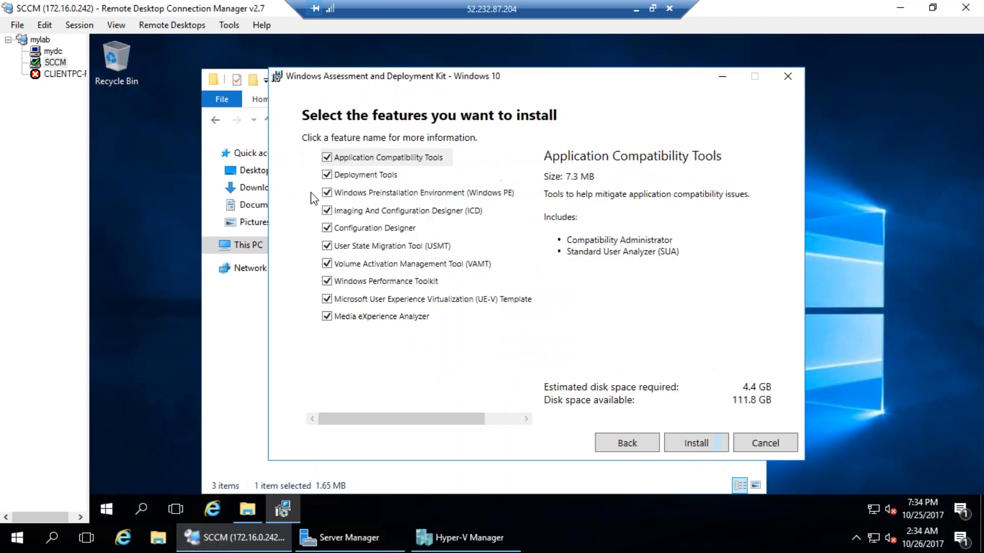
Uncheck Application Compatibility Tools, VAMT, Windows Performance Toolkit, UE-V Template Generator and Media eXperience Analyzer
click(327, 158)
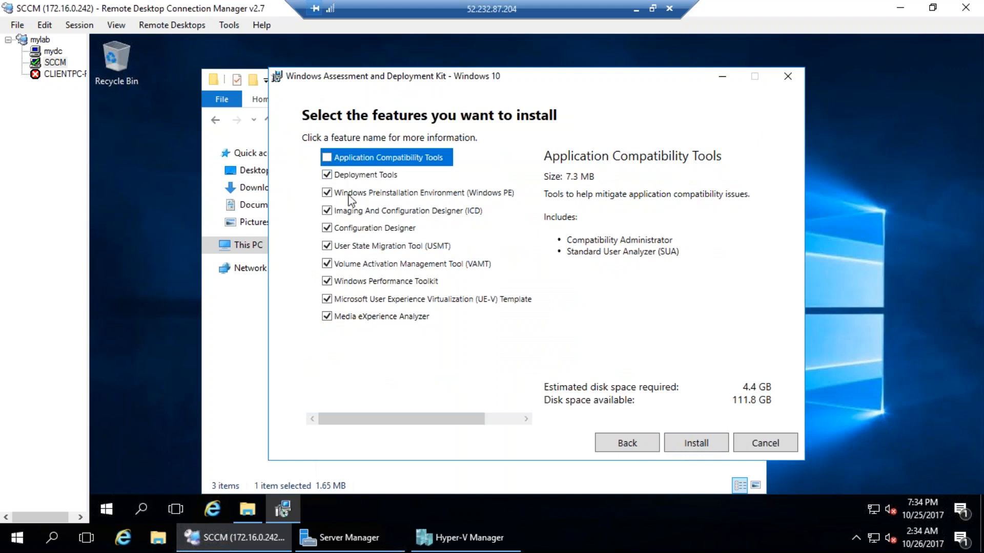
click(394, 176)
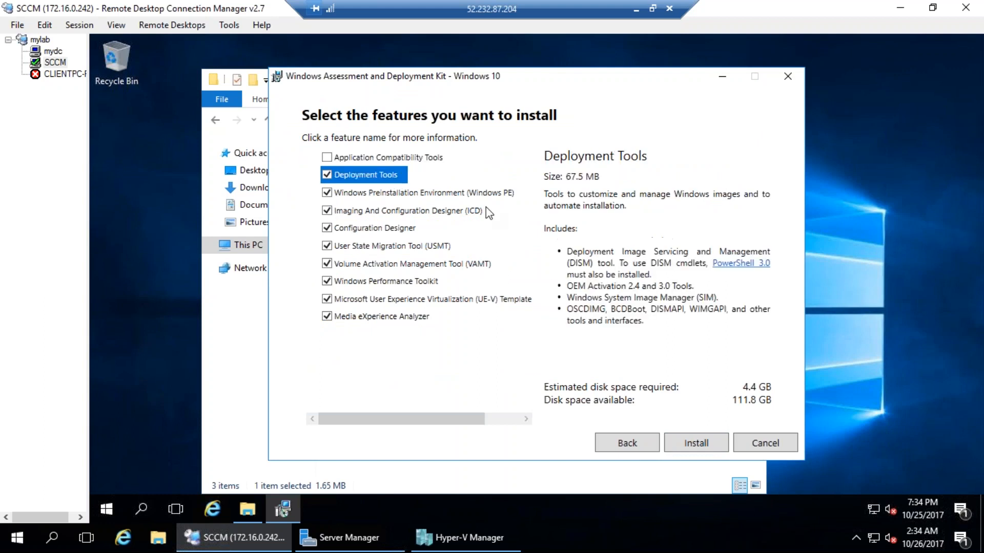
click(399, 194)
click(412, 217)
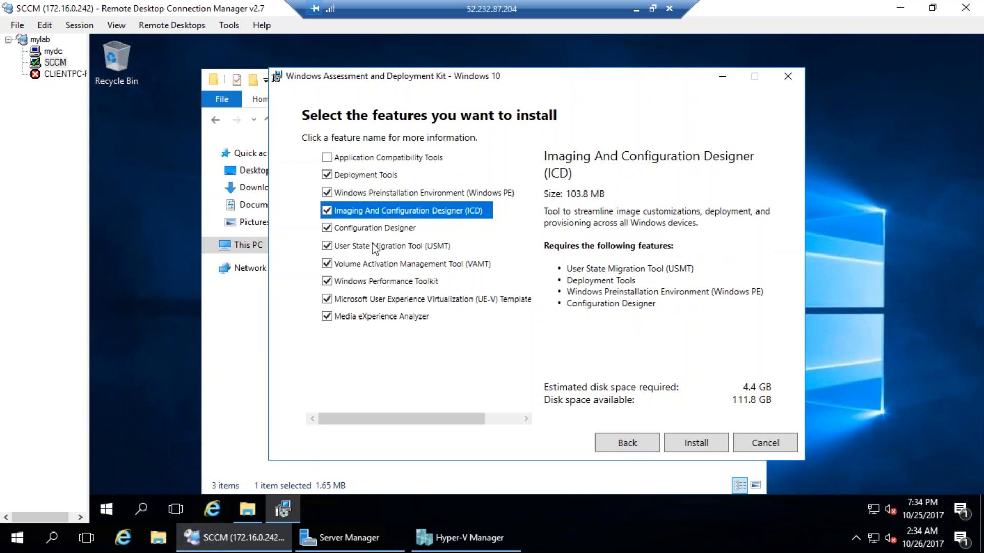
click(354, 231)
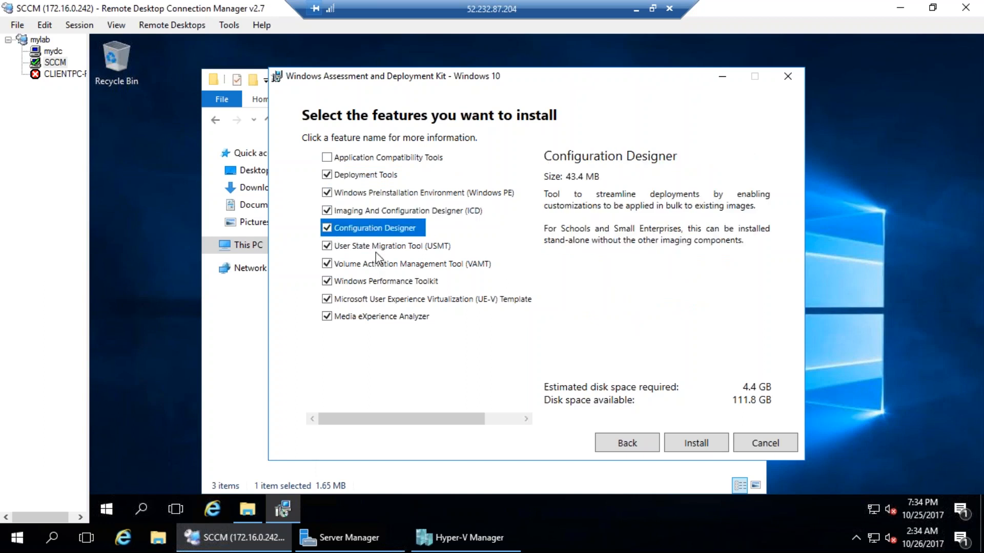
click(353, 247)
click(339, 265)
click(327, 264)
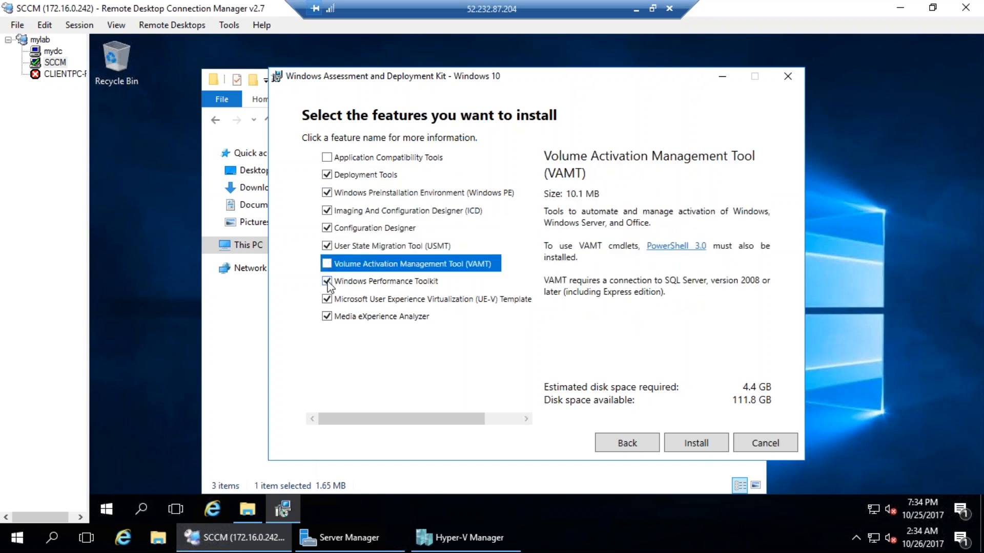
click(333, 281)
click(326, 281)
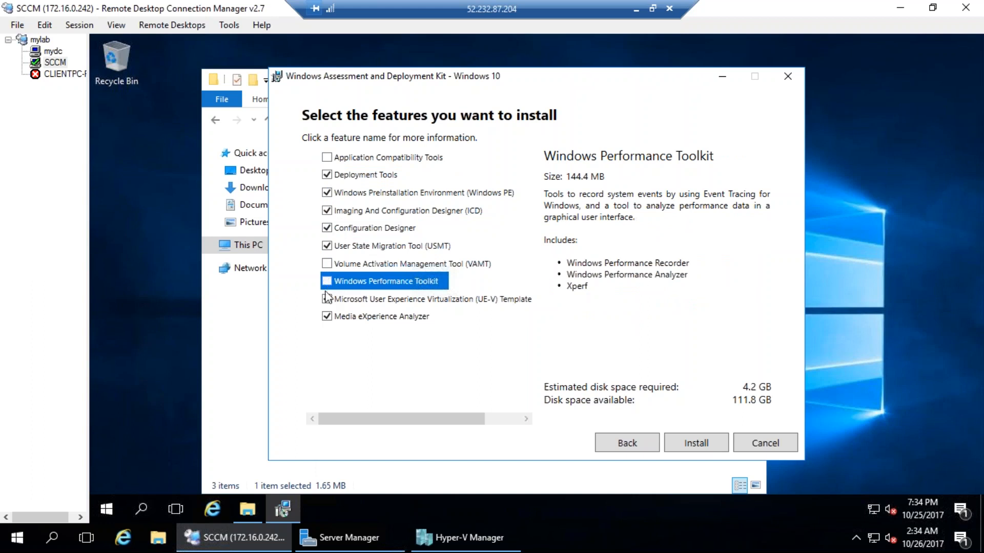
click(408, 302)
click(312, 299)
click(312, 316)
click(363, 318)
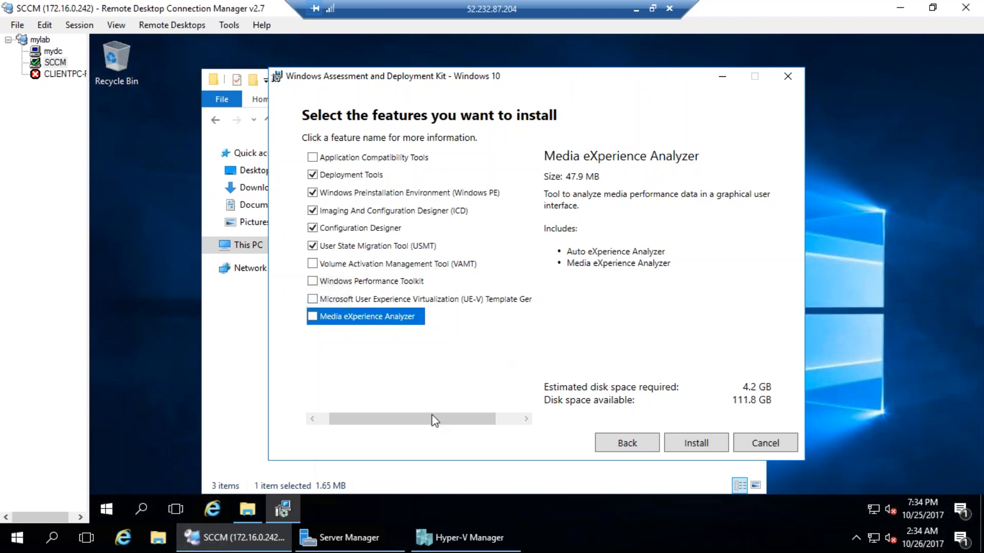
Review the excluded features' descriptions, then start the ADK installation
drag(443, 420, 350, 415)
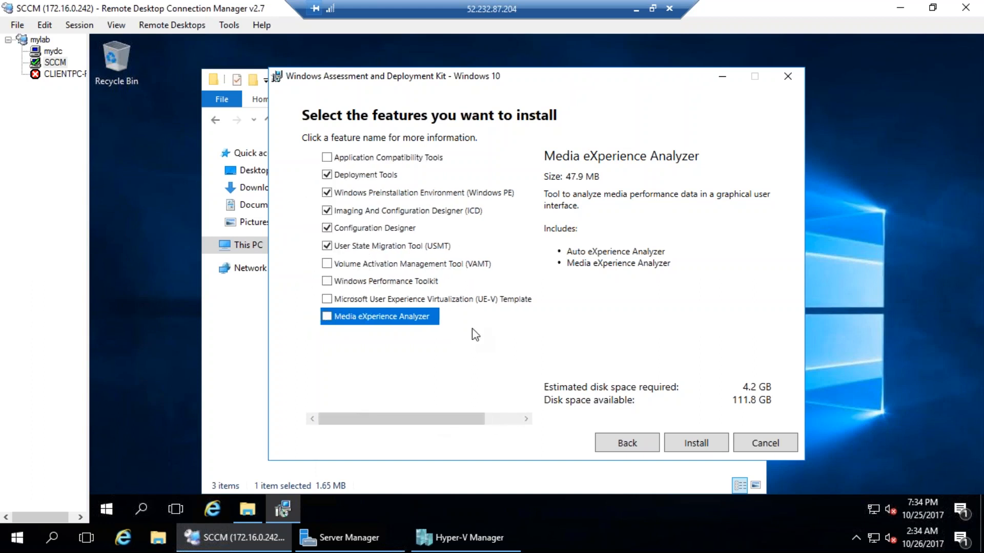
click(413, 283)
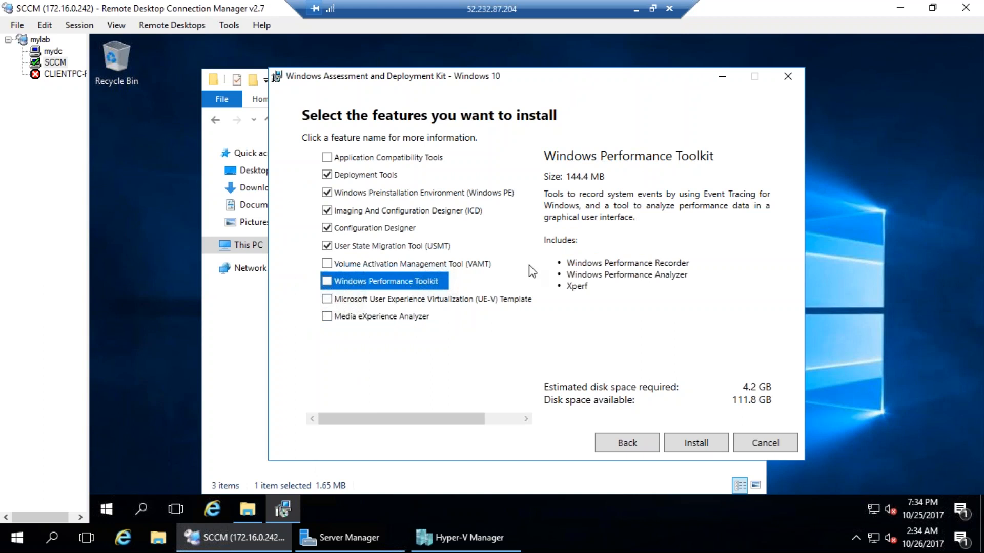
click(358, 301)
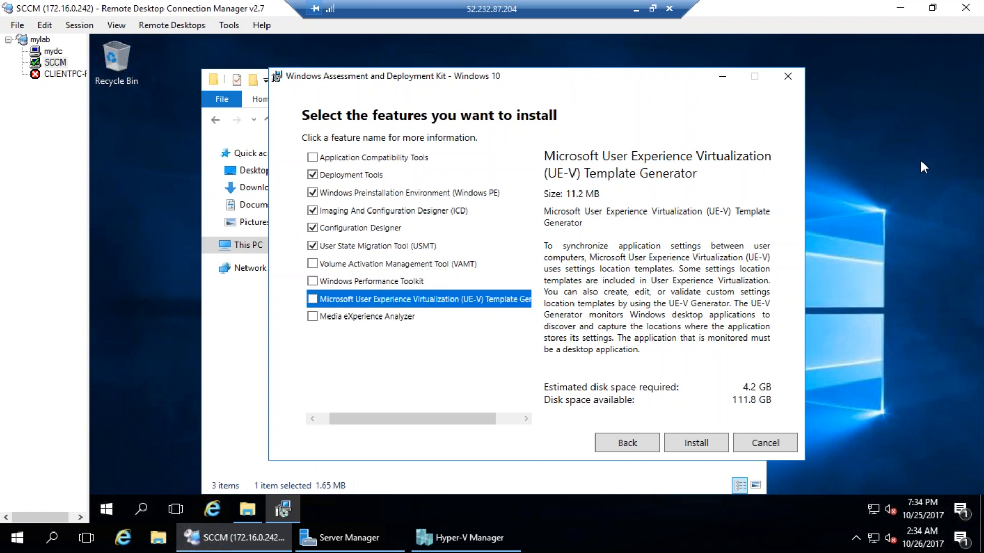
click(350, 315)
click(355, 281)
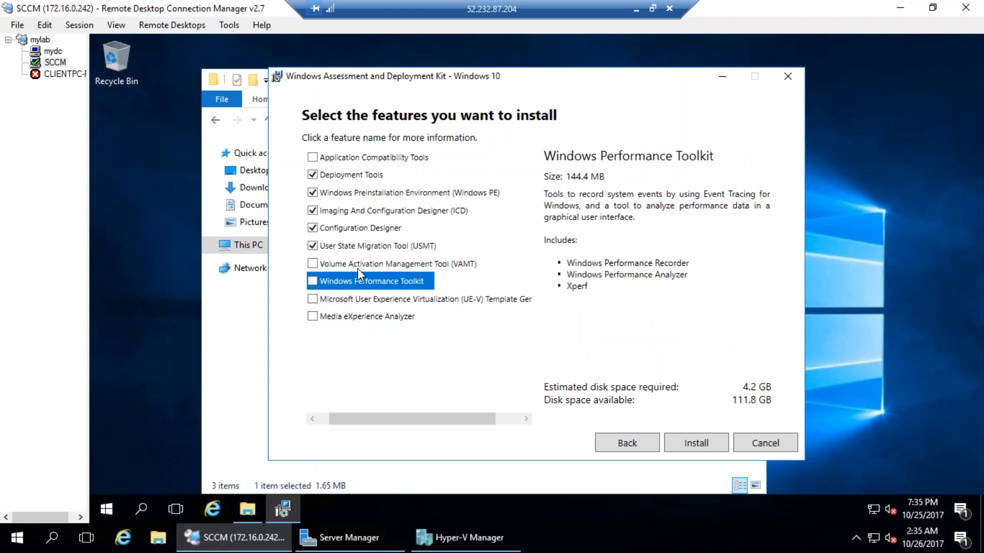
click(358, 267)
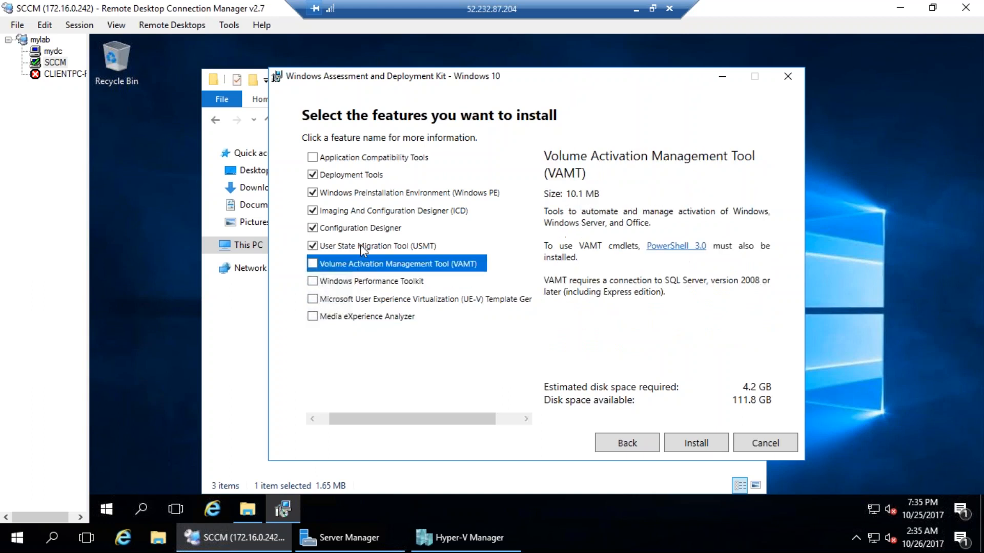
click(367, 160)
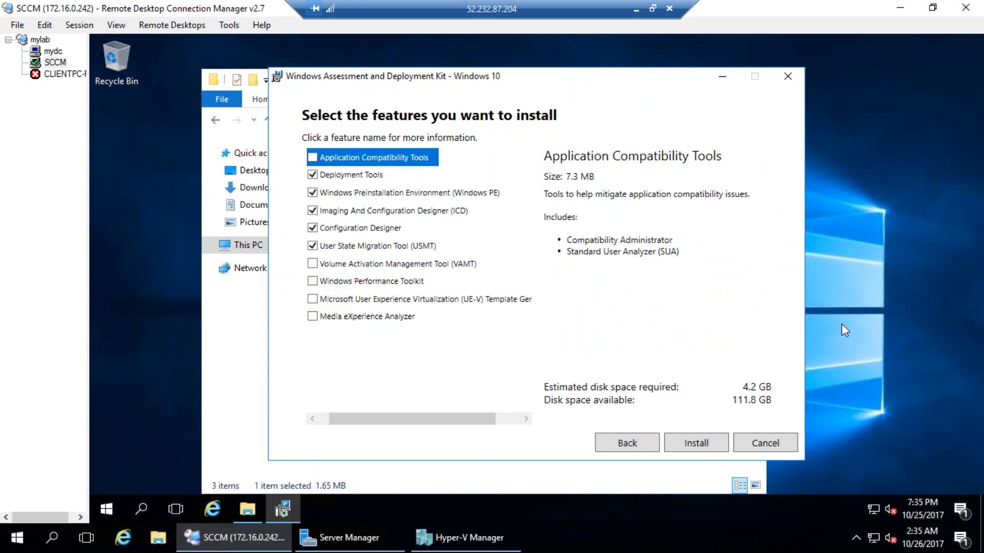
drag(369, 419, 330, 410)
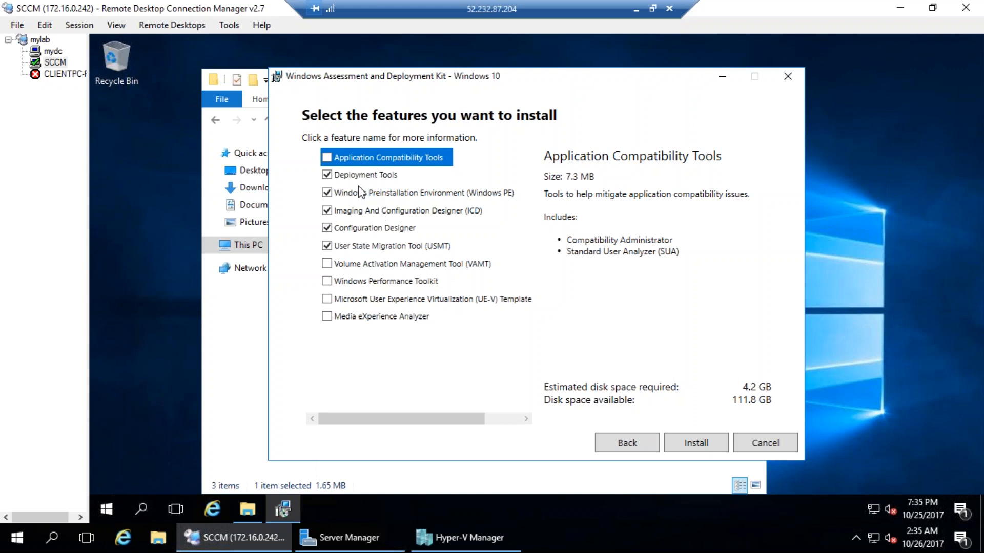
click(698, 442)
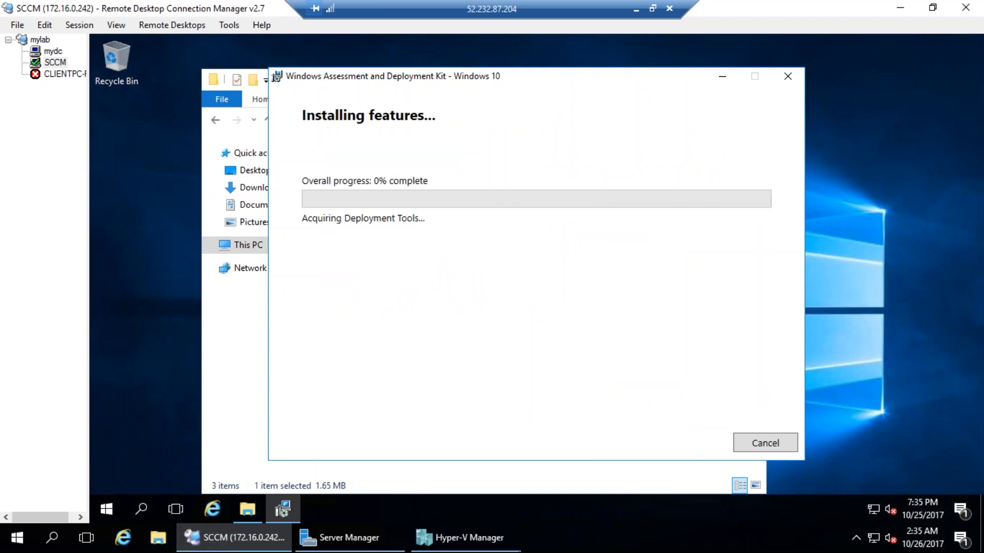
Close the ADK folder window, switch to Hyper-V Manager and select SCCM1702
click(217, 469)
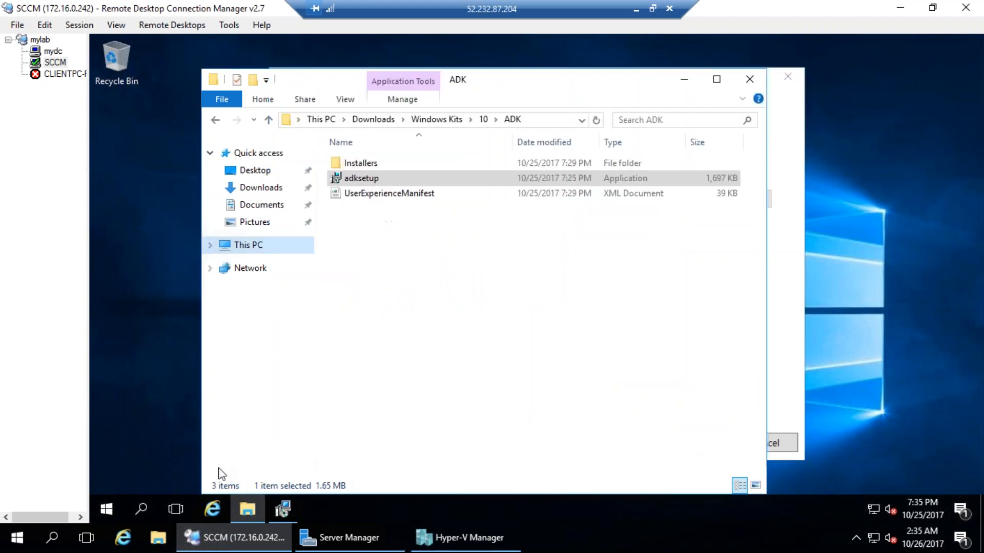
click(749, 81)
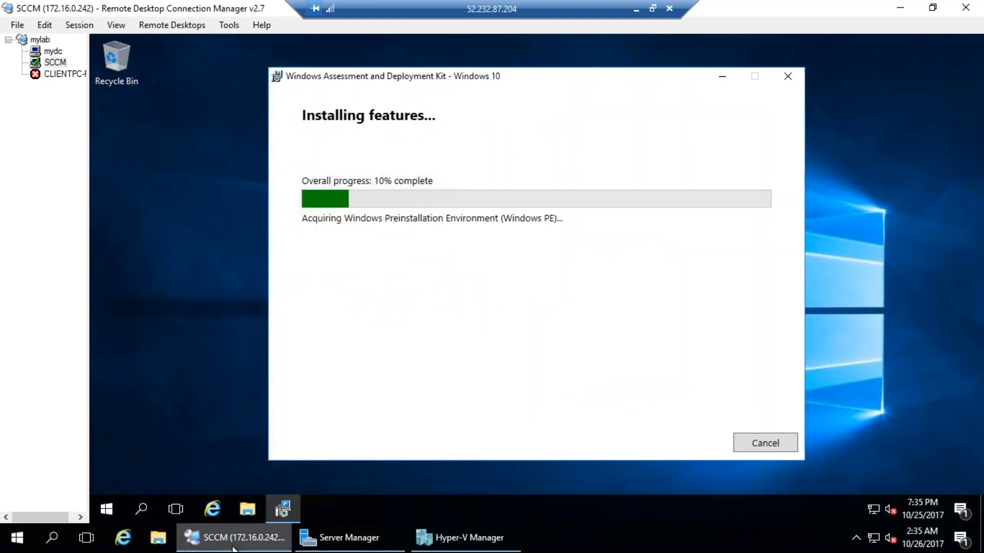
click(464, 538)
click(159, 118)
Mount SQLServer2016SP1-FullSlipstream-x64-ENU.iso in SCCM1702's DVD drive and apply the settings
right_click(157, 118)
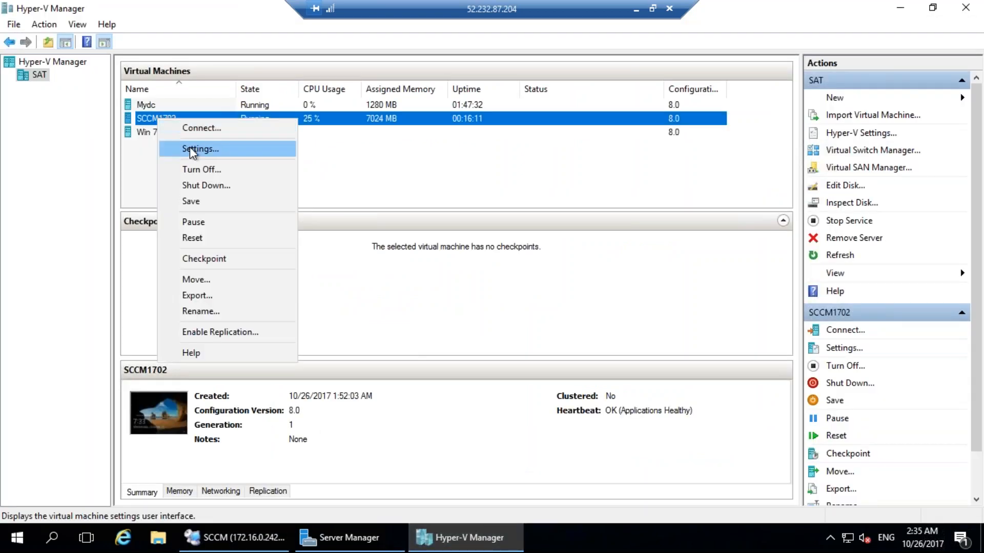
click(192, 152)
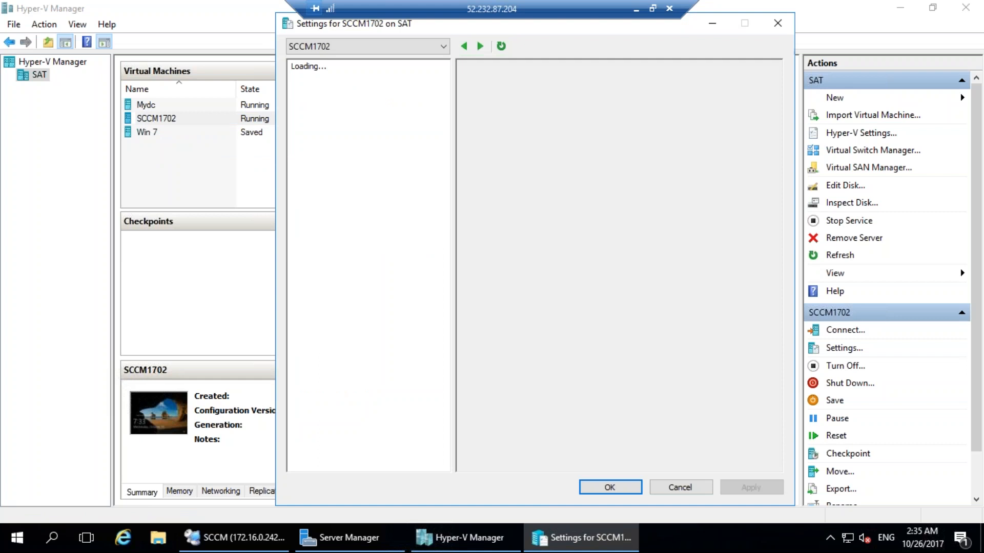
click(344, 246)
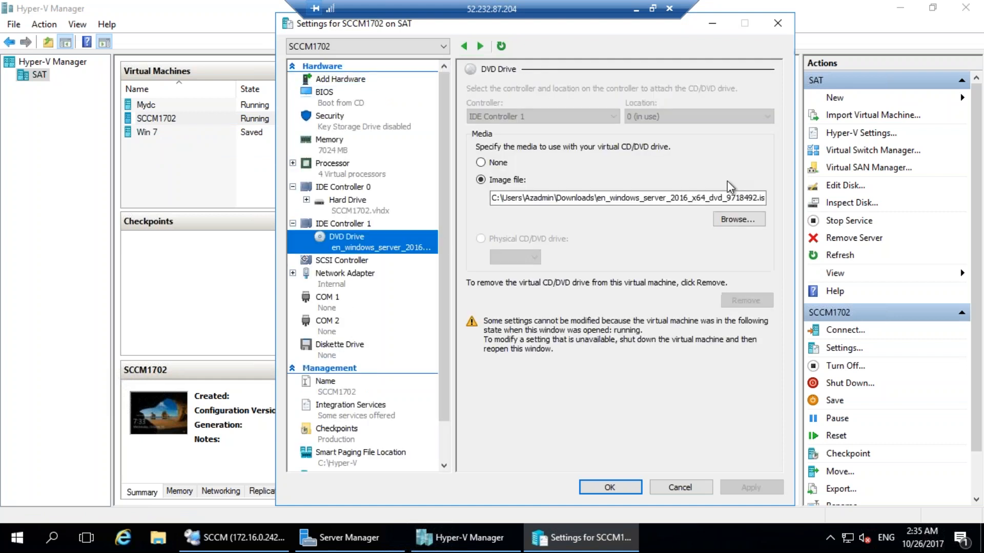
click(742, 224)
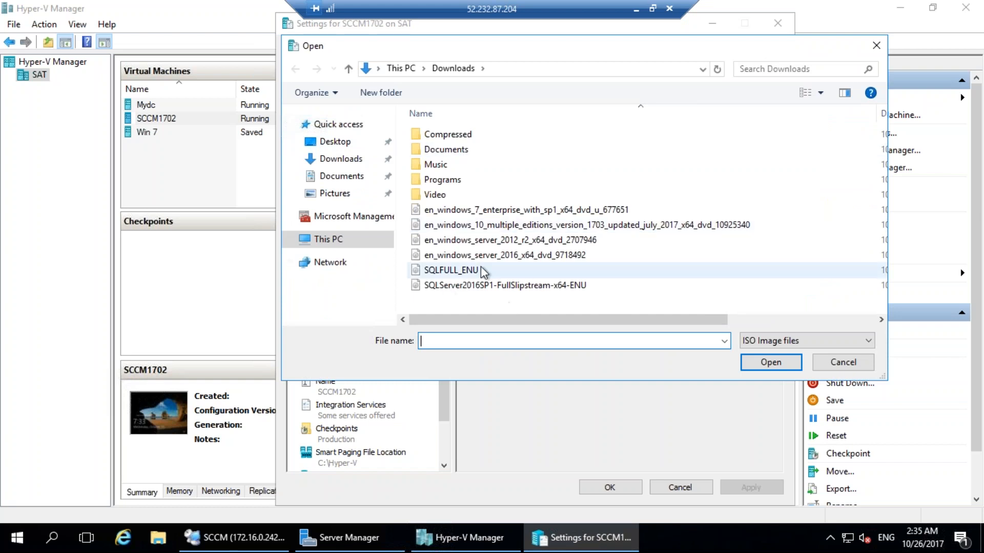
double_click(505, 285)
click(609, 491)
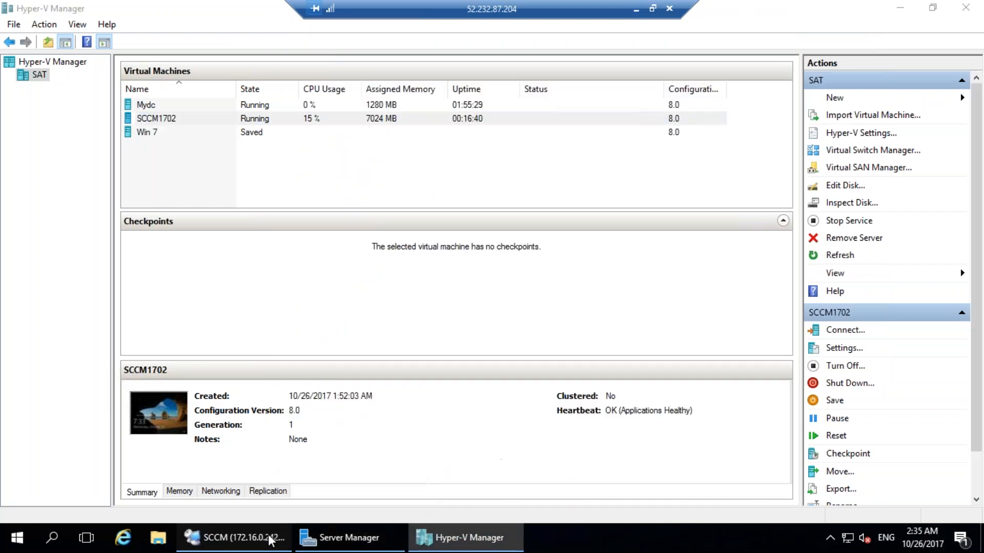
Return to the SCCM session and open File Explorer on This PC beside the ADK installer
click(269, 541)
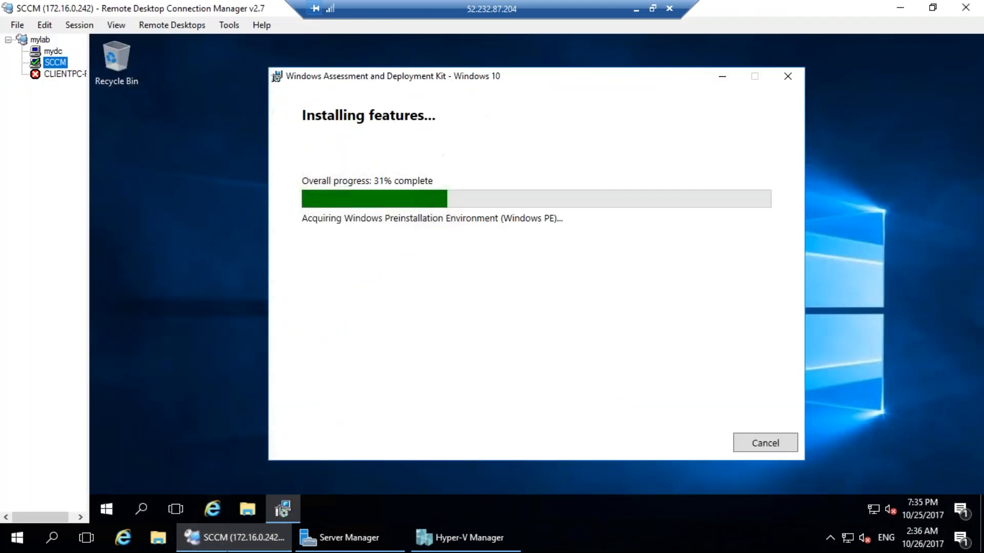
click(461, 413)
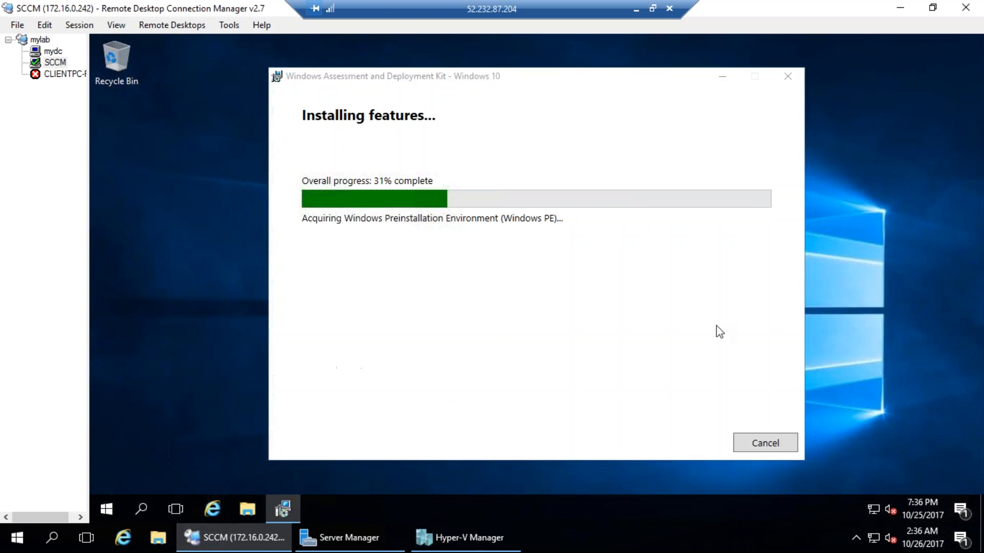
click(666, 241)
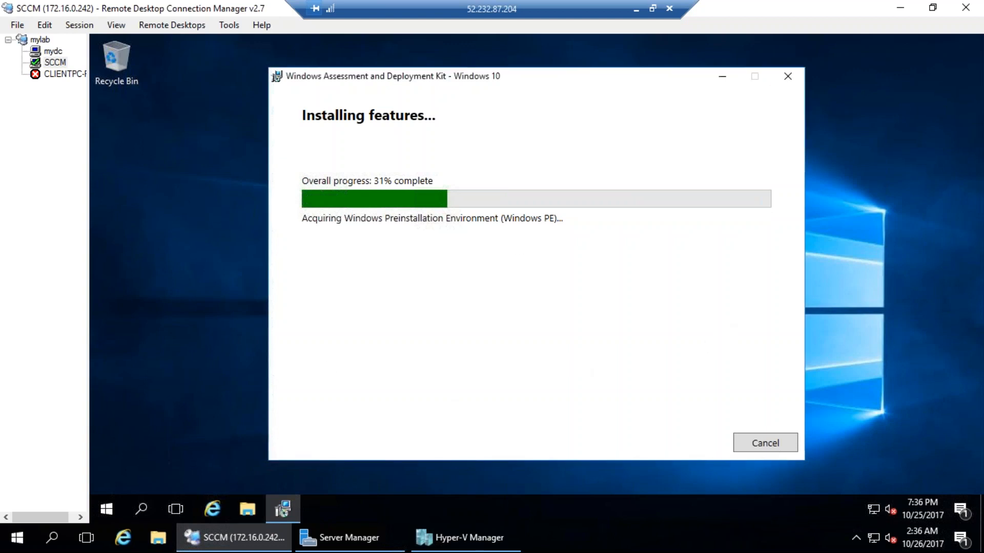
click(241, 509)
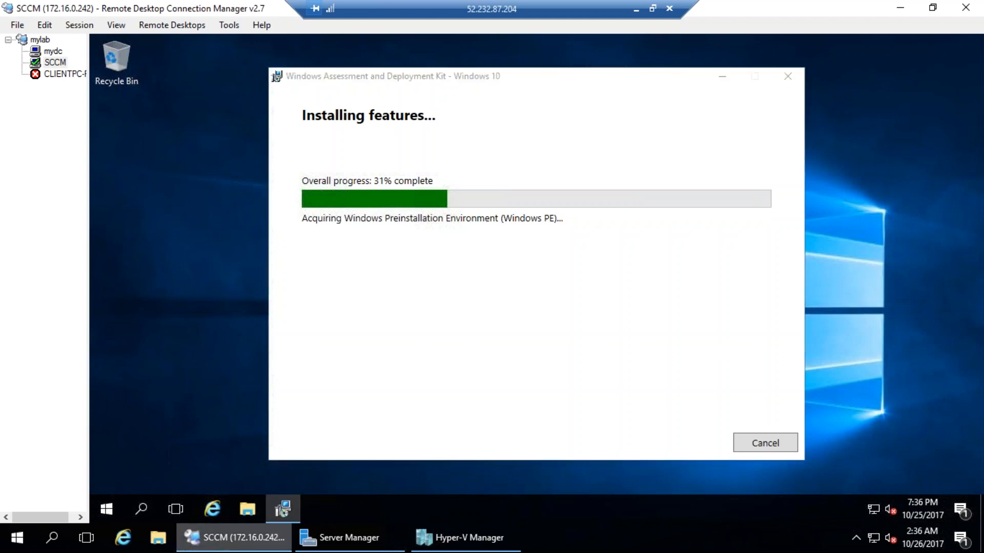
click(242, 510)
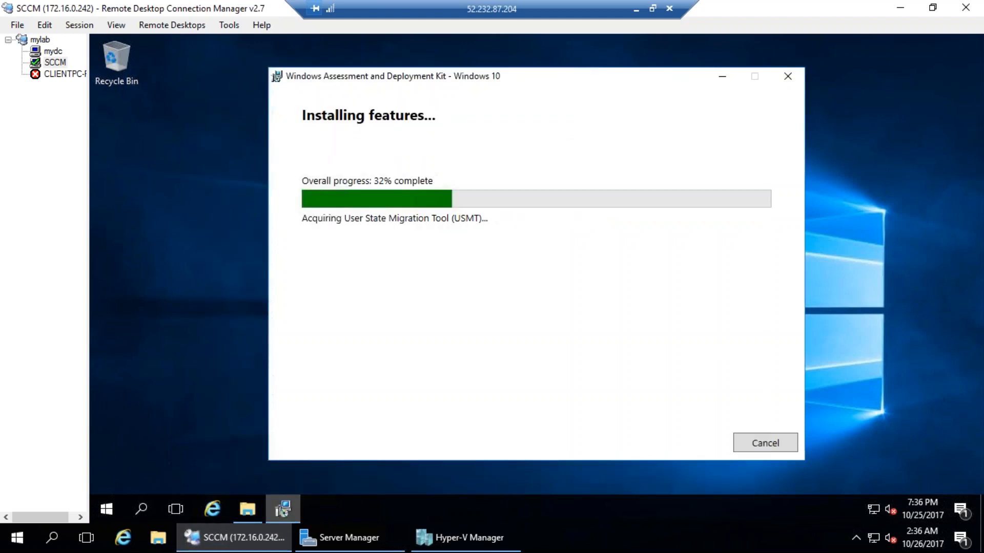
drag(585, 86, 571, 62)
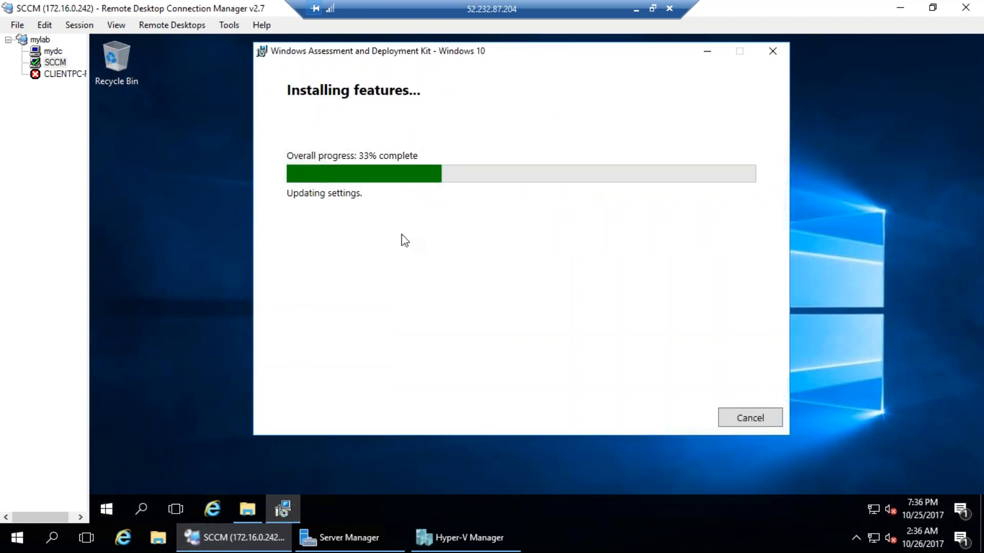
click(431, 471)
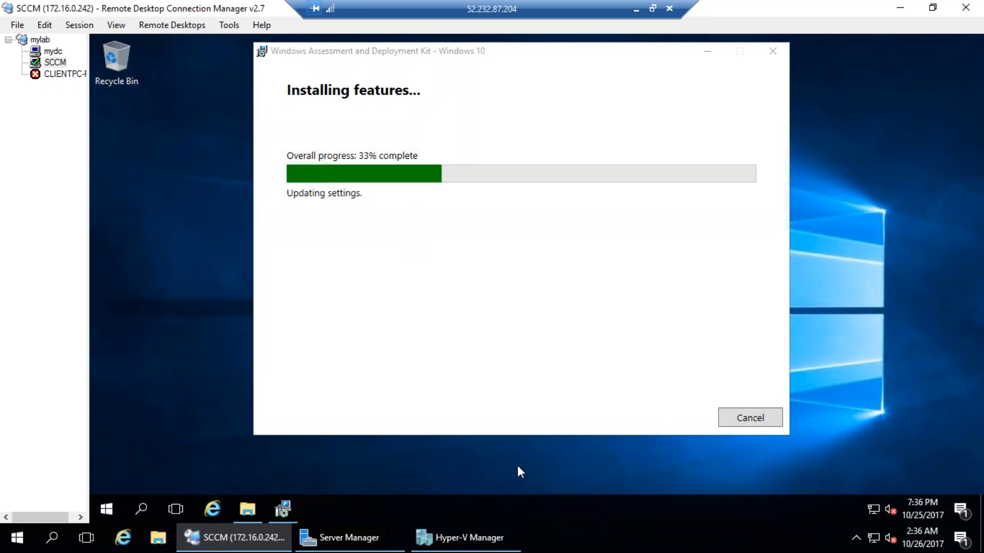
click(254, 503)
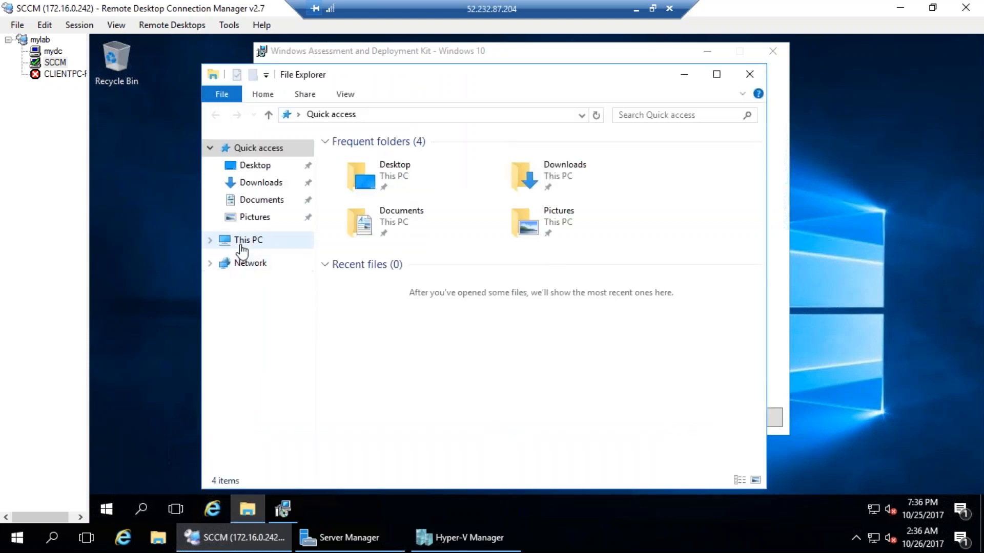
click(241, 247)
click(247, 512)
click(247, 509)
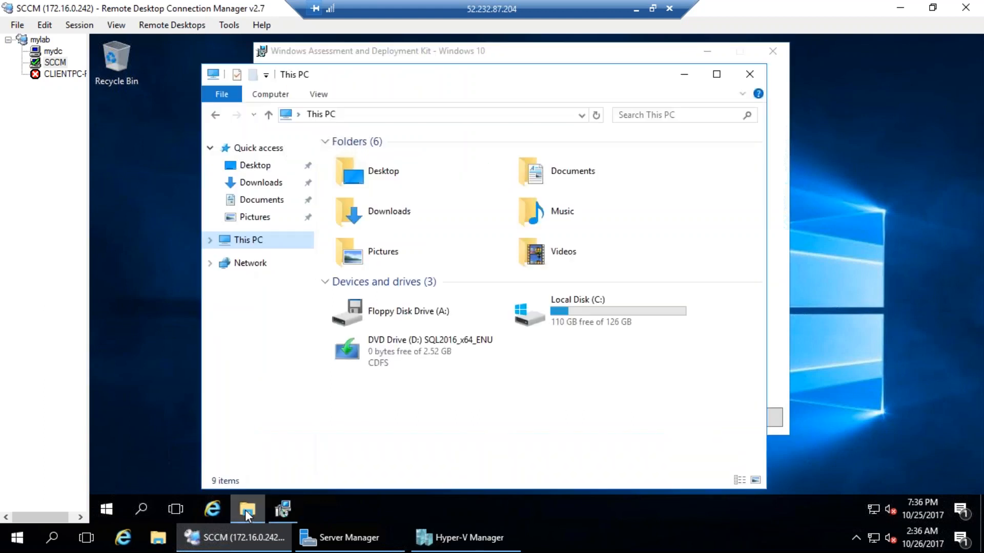
Browse Local Disk (C:), return to This PC, and arrange it beside the ADK installer
double_click(589, 320)
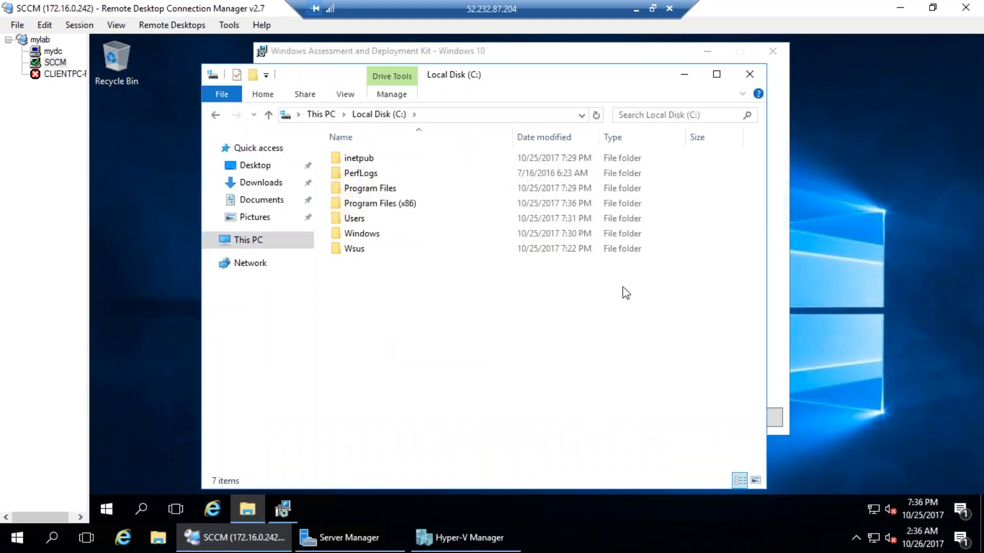
click(321, 114)
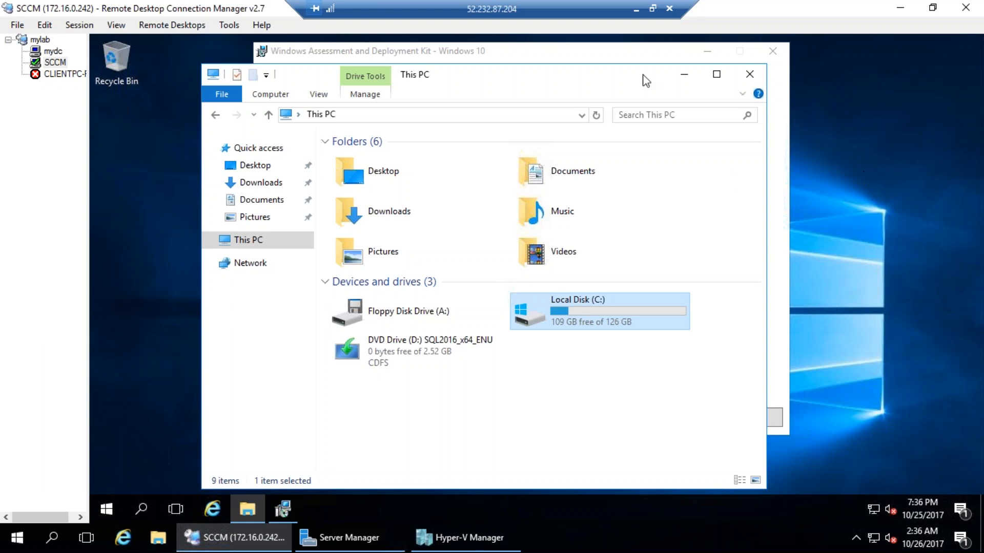
click(567, 53)
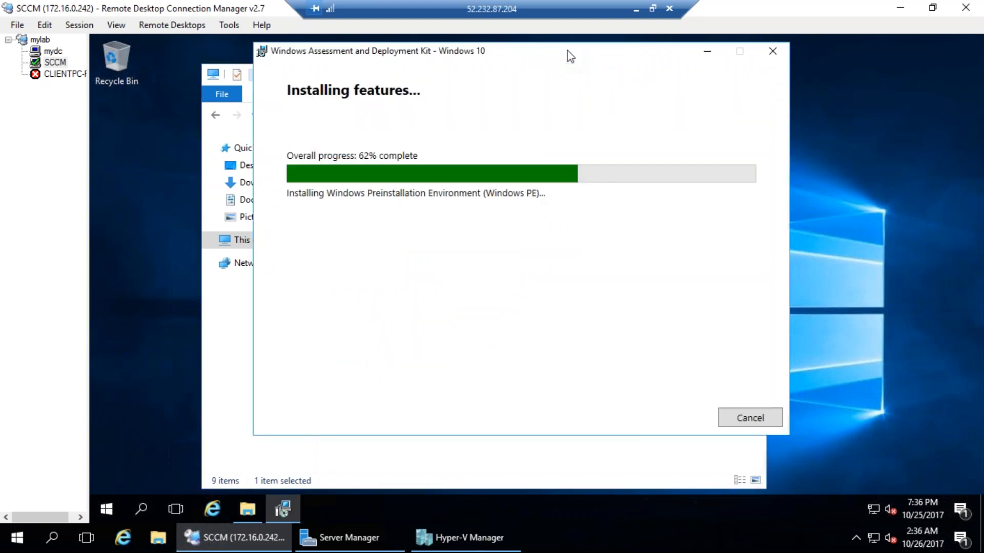
click(498, 466)
drag(554, 88, 442, 97)
click(638, 382)
drag(595, 51, 557, 51)
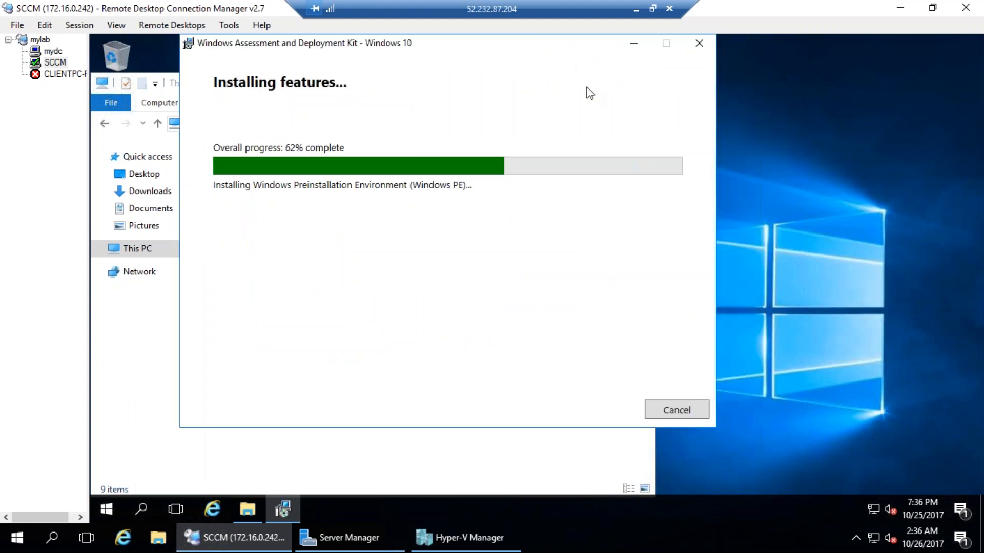
click(558, 478)
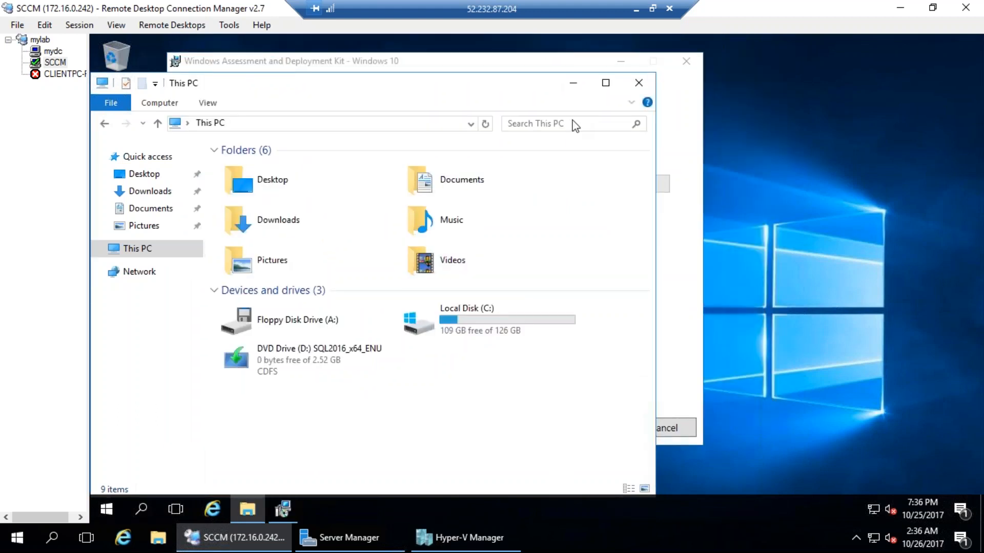
click(574, 84)
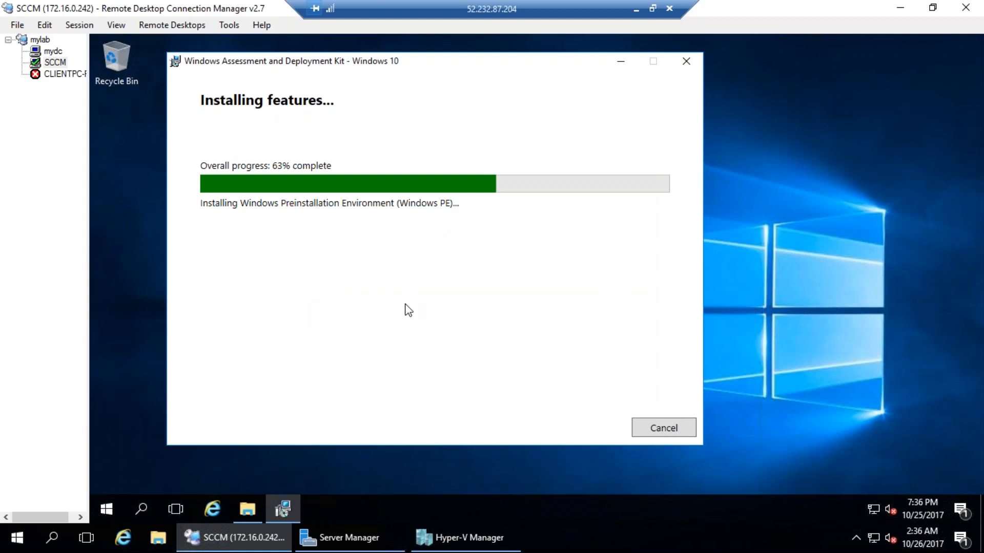
Select the SQL2016_x64_ENU DVD Drive (D:) in This PC and view its actions
click(247, 510)
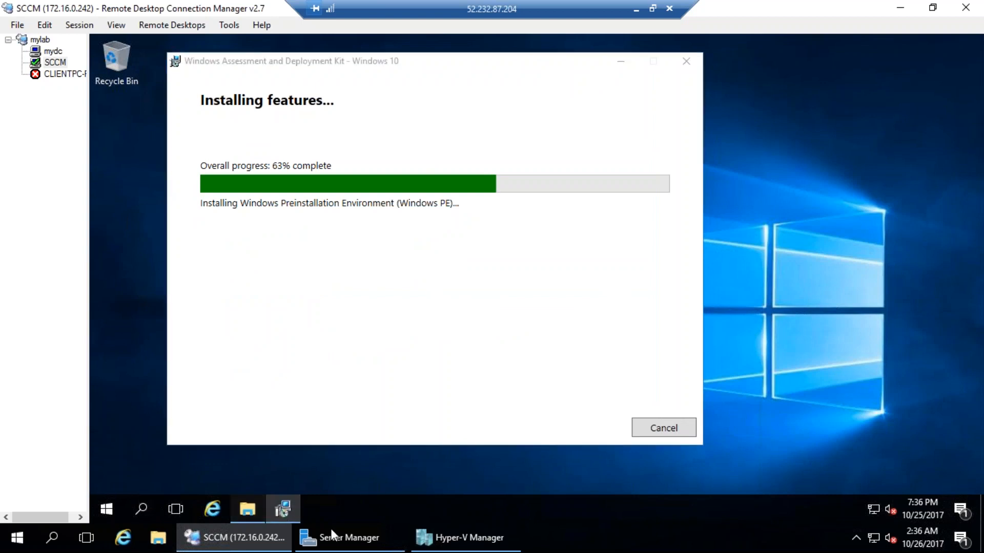
click(293, 372)
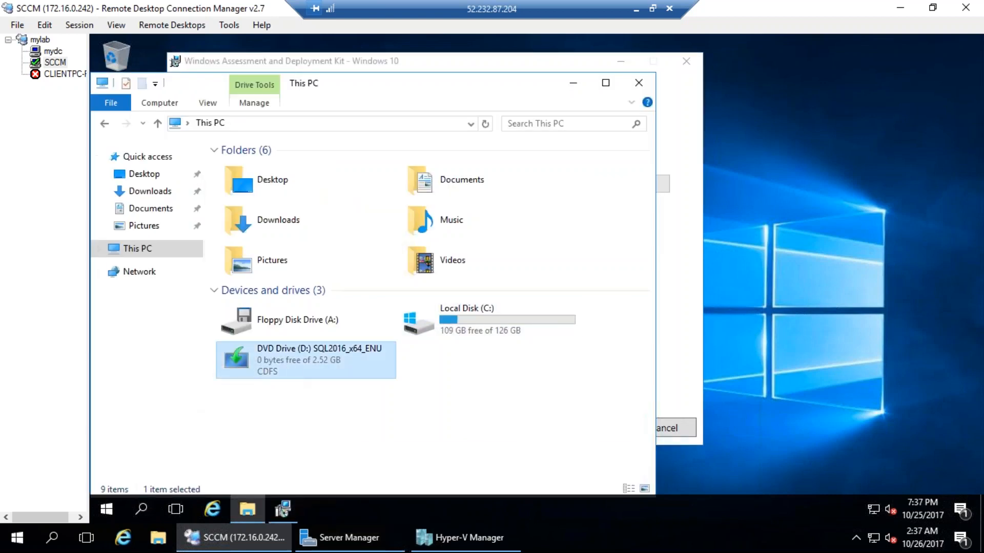
right_click(290, 367)
click(331, 156)
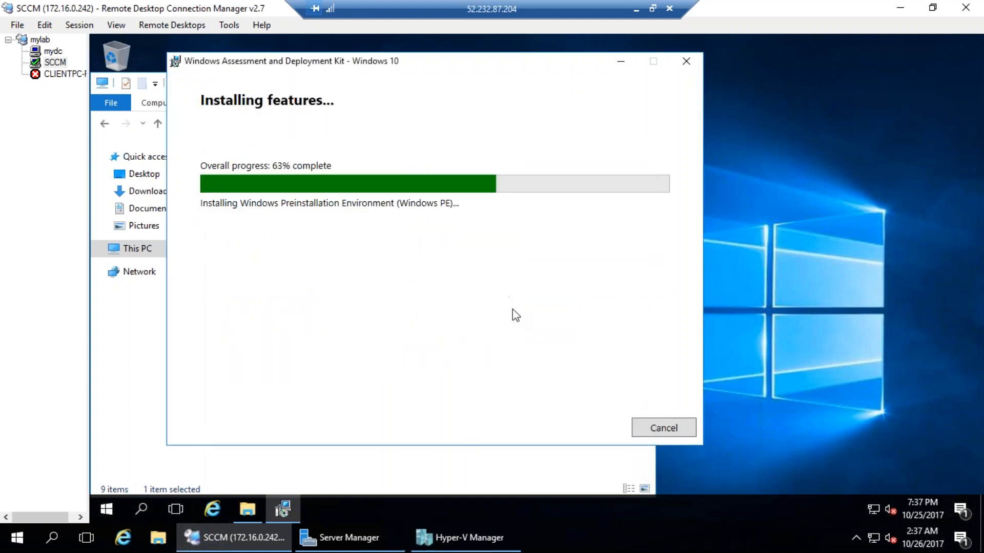
drag(471, 66, 605, 65)
click(340, 493)
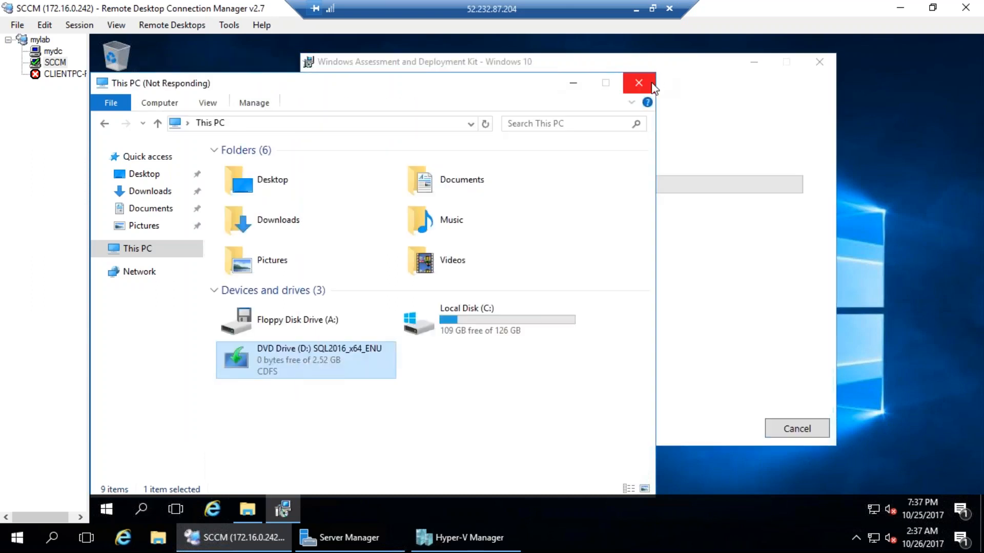
Open DVD Drive (D:) SQL2016_x64_ENU and select its setup program
click(578, 87)
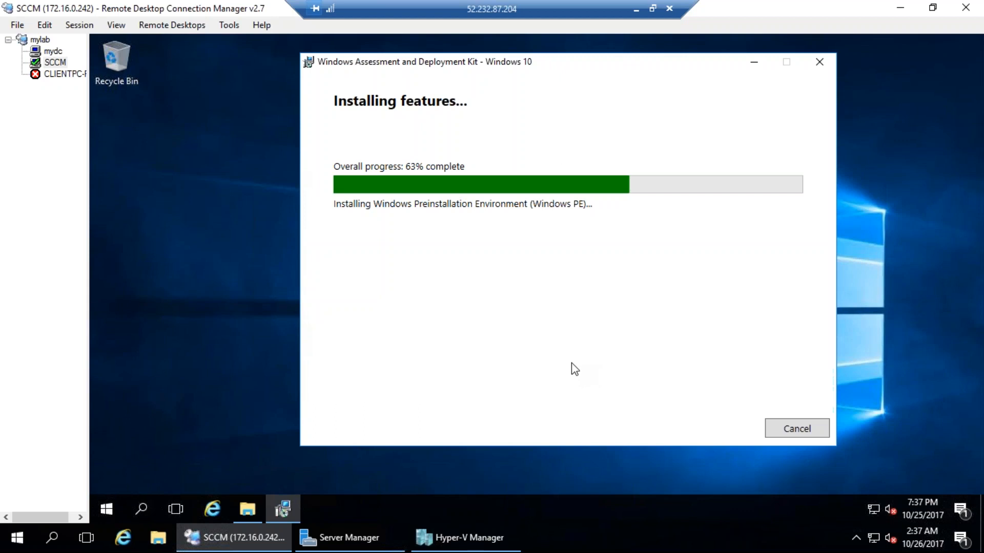
click(290, 512)
click(289, 513)
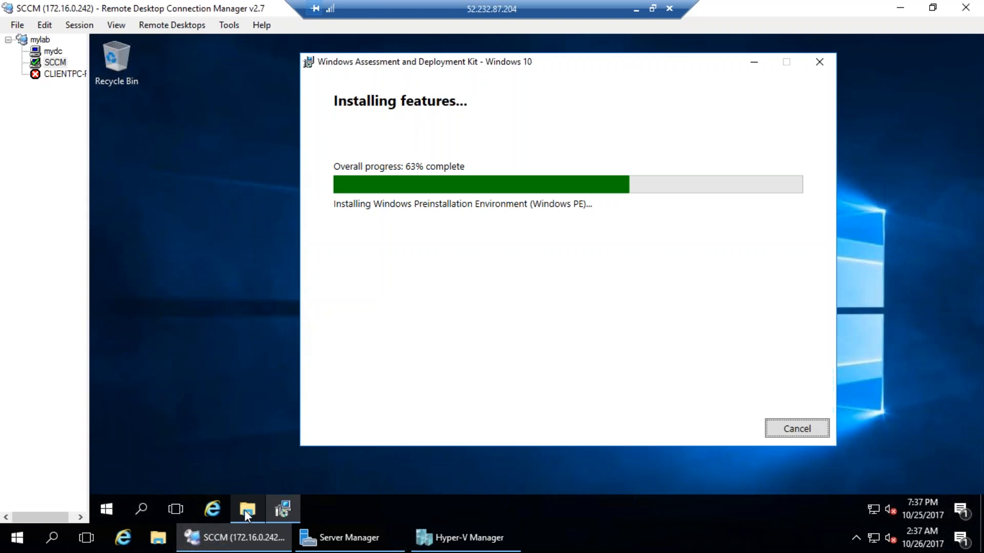
click(244, 510)
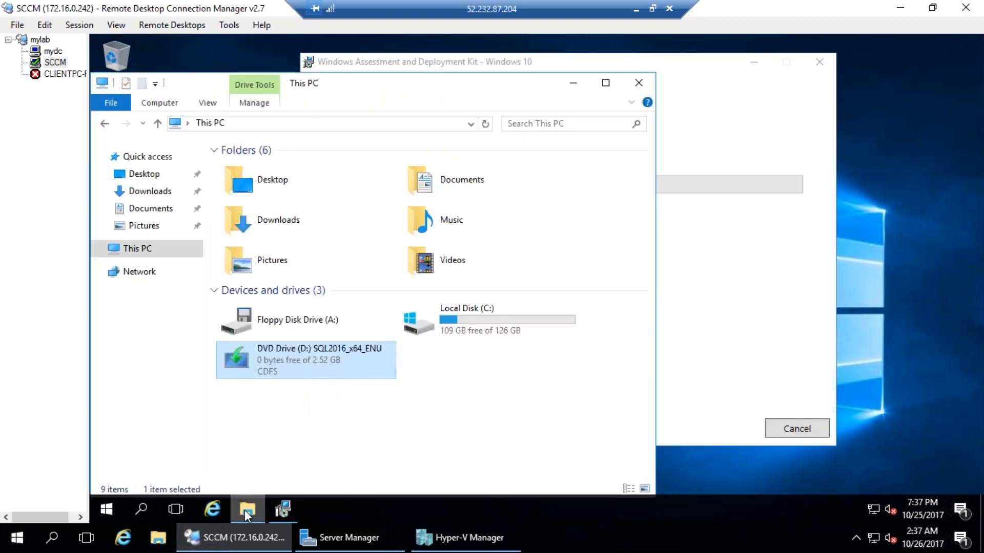
right_click(287, 353)
click(332, 168)
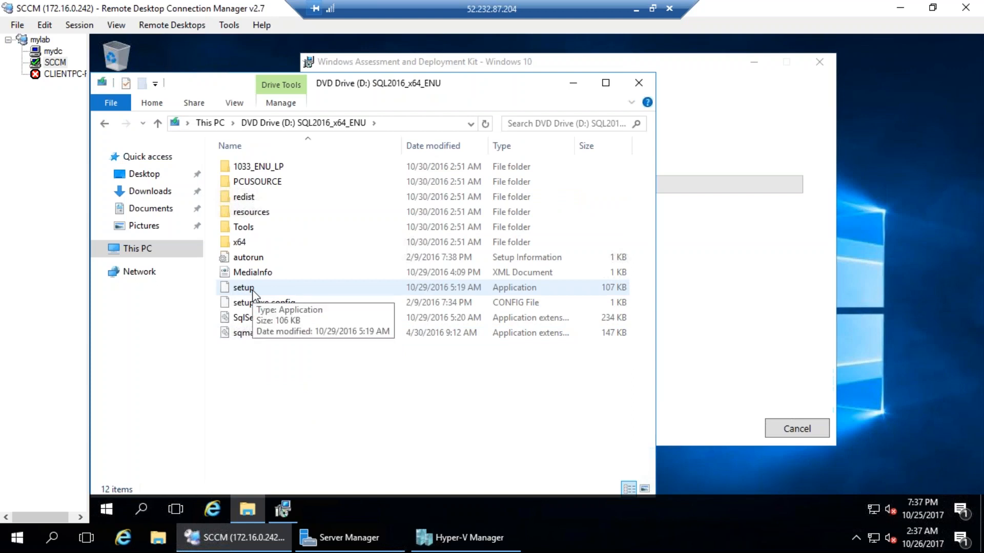
click(253, 295)
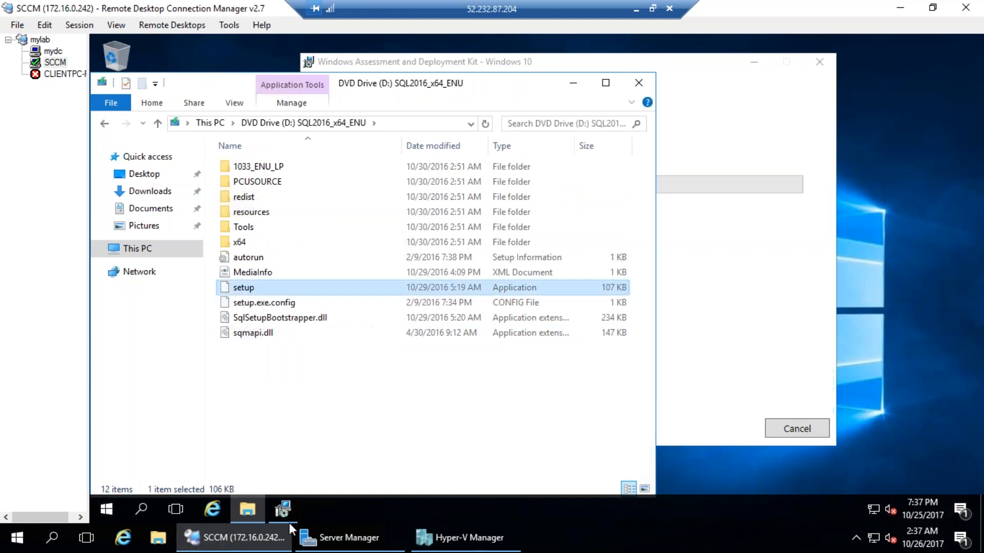
right_click(374, 512)
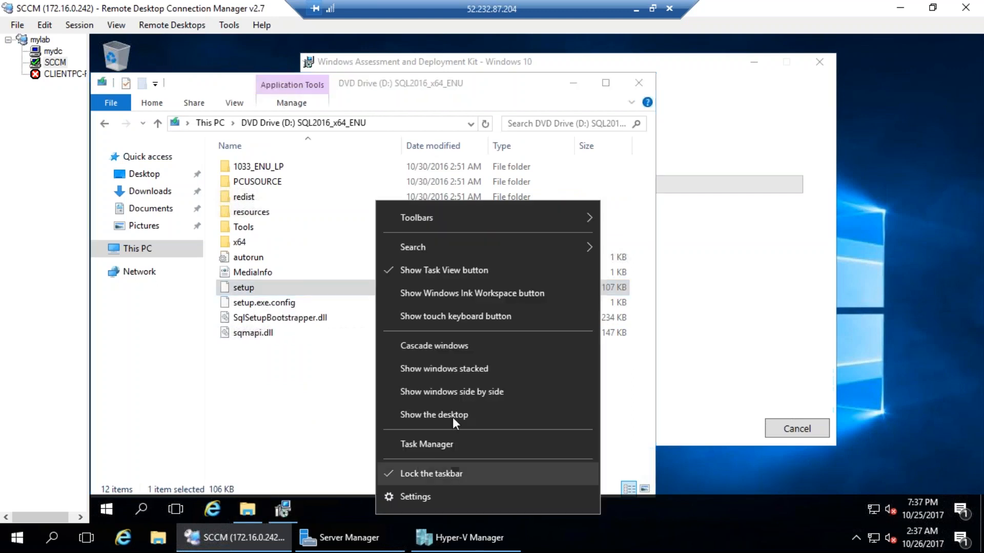
Open Task Manager and scroll the processes to find the Sql Server Setup Bootstrapper
click(444, 449)
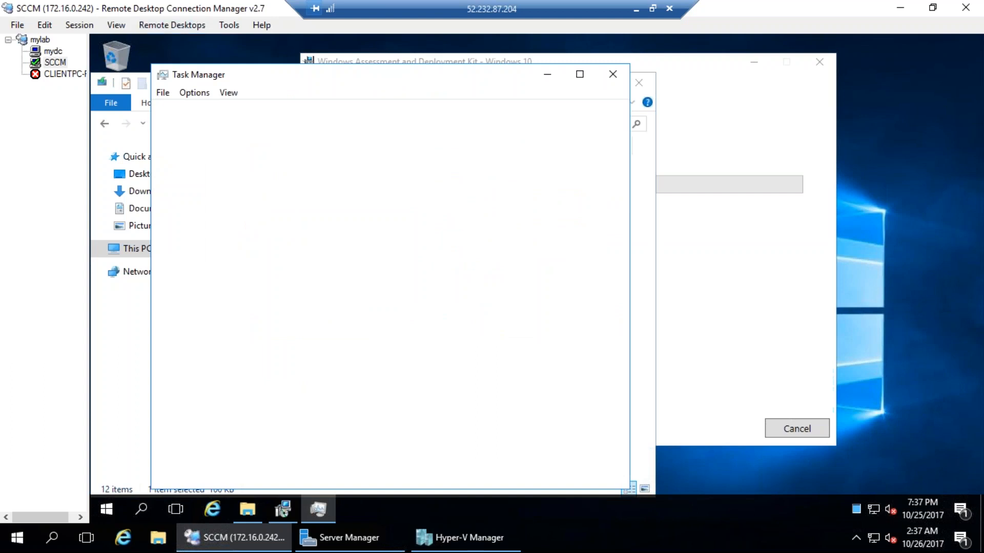
click(228, 113)
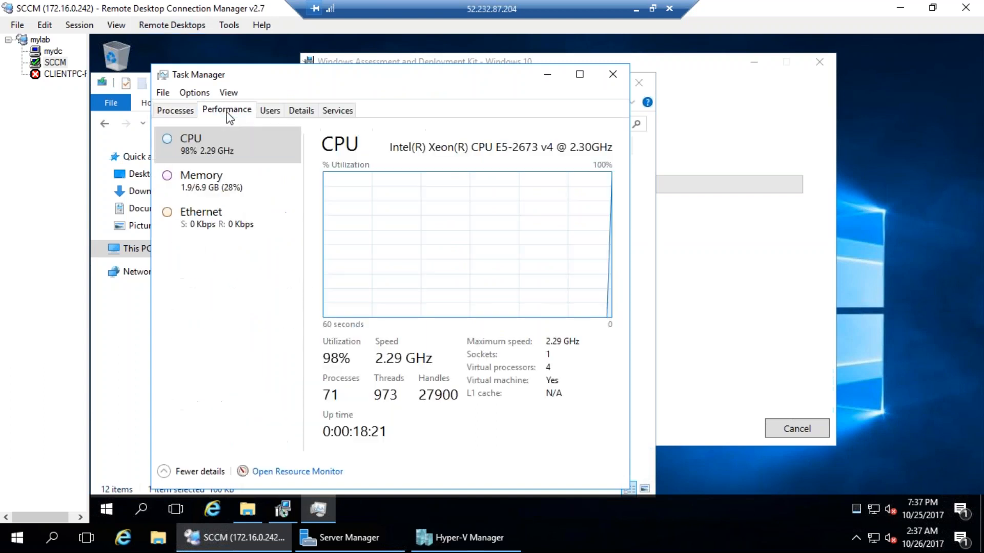
click(190, 112)
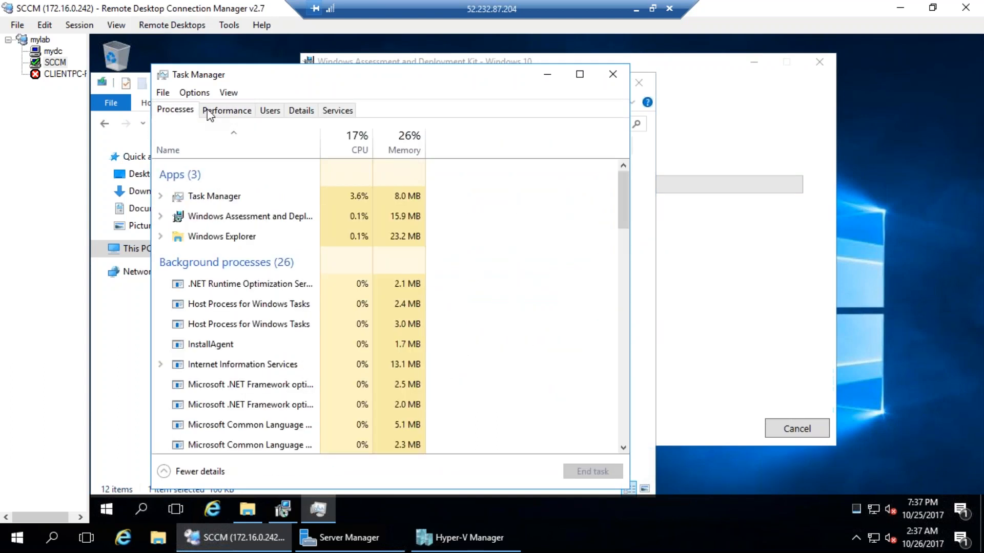
scroll(348, 340, down, 5)
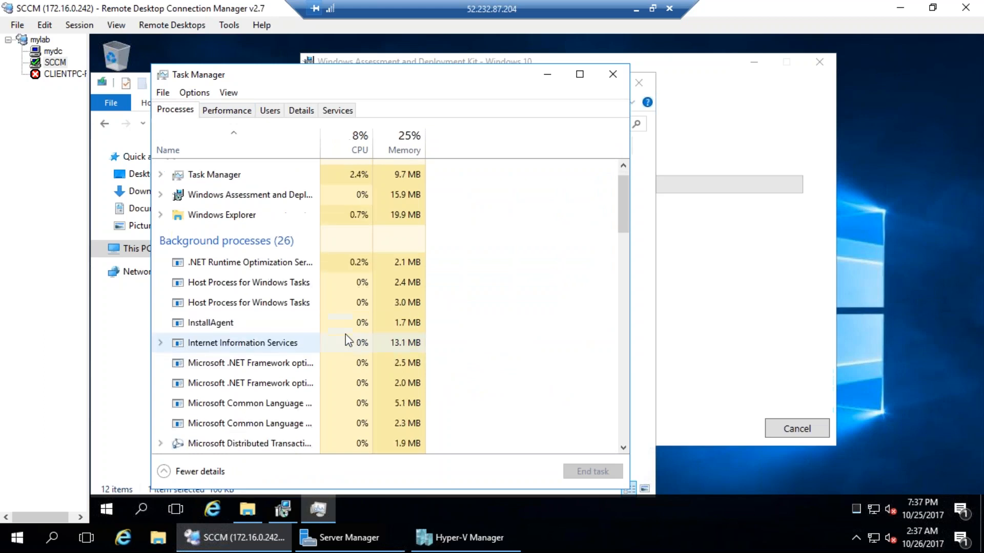
scroll(343, 334, down, 5)
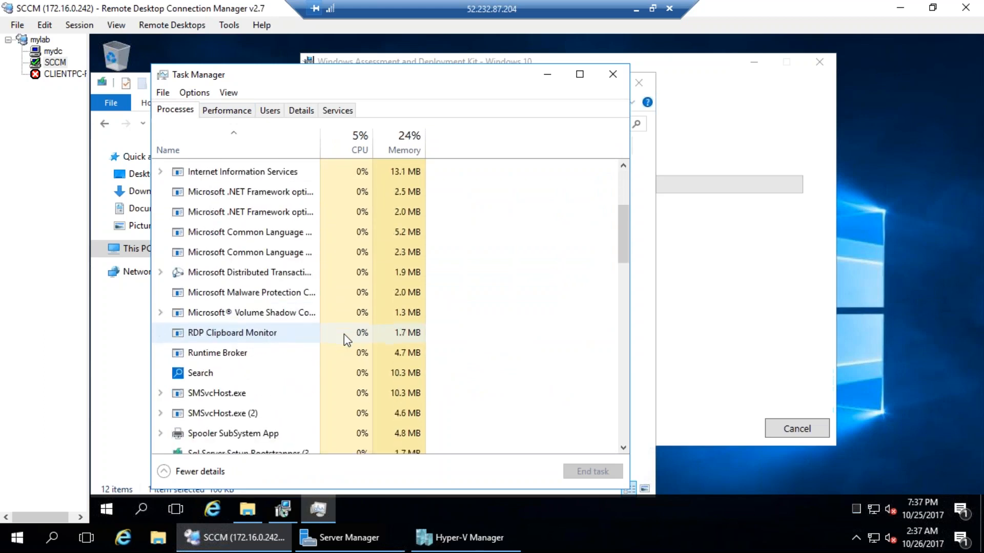
scroll(343, 334, down, 1)
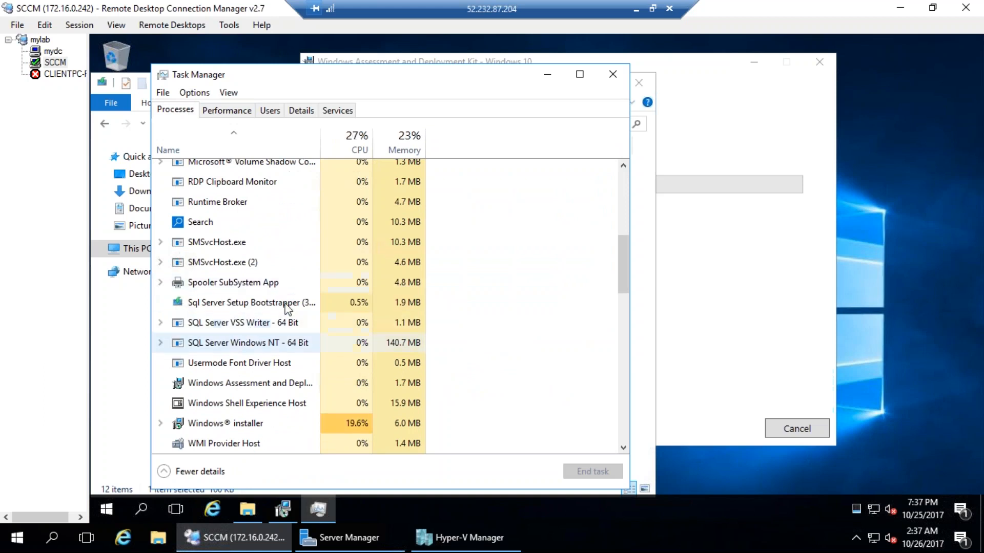
Minimize Task Manager and the DVD folder, move the ADK installer right, and focus the SQL Server wait box
click(547, 74)
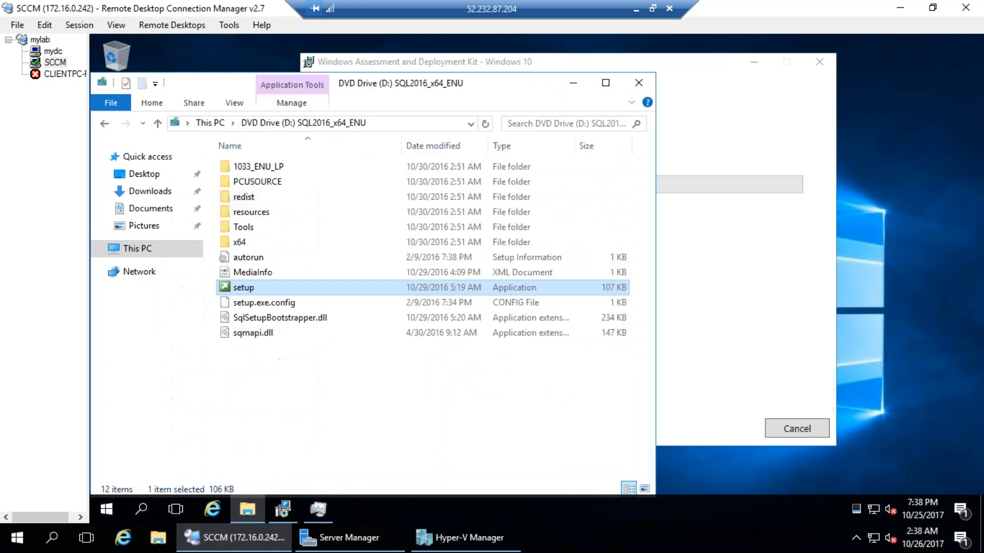
click(575, 81)
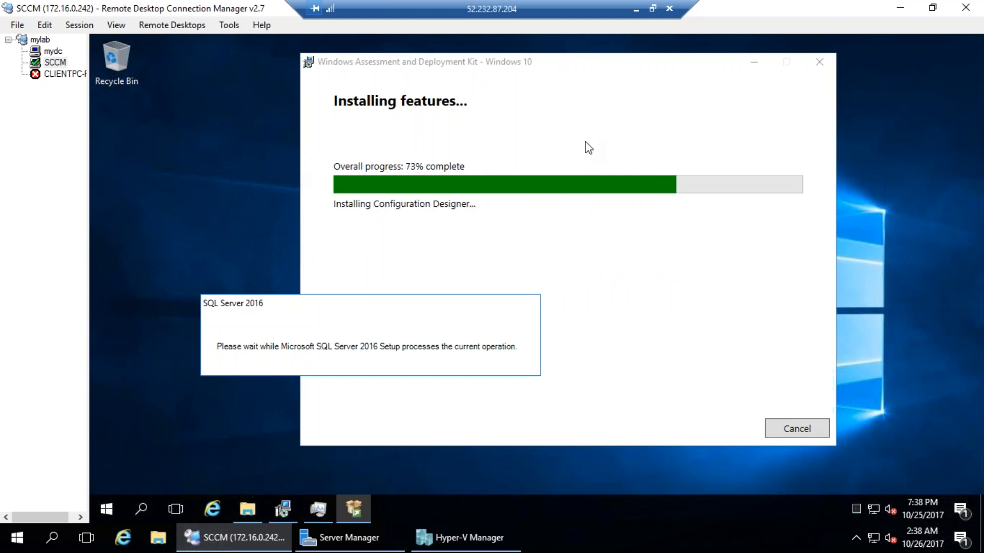
click(696, 158)
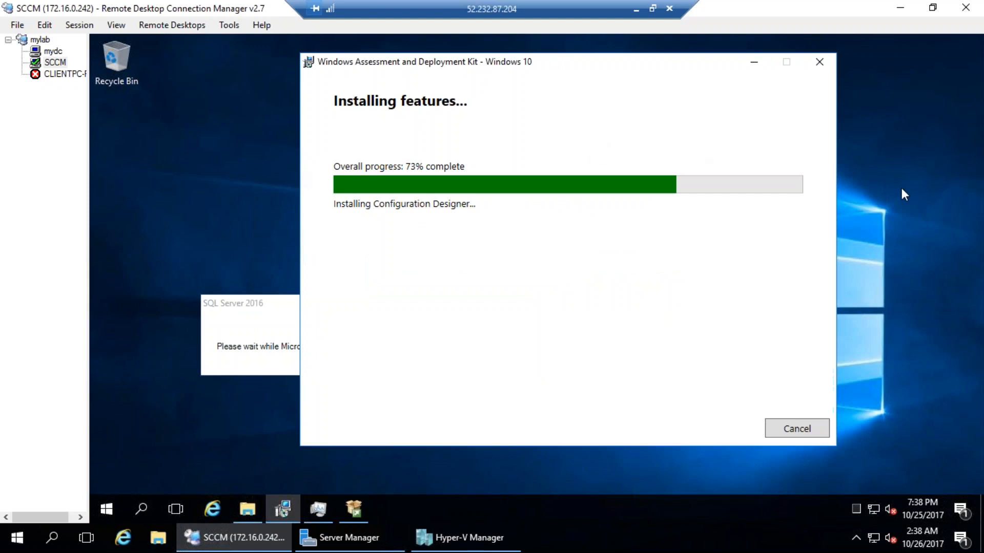
drag(619, 65, 682, 63)
click(337, 309)
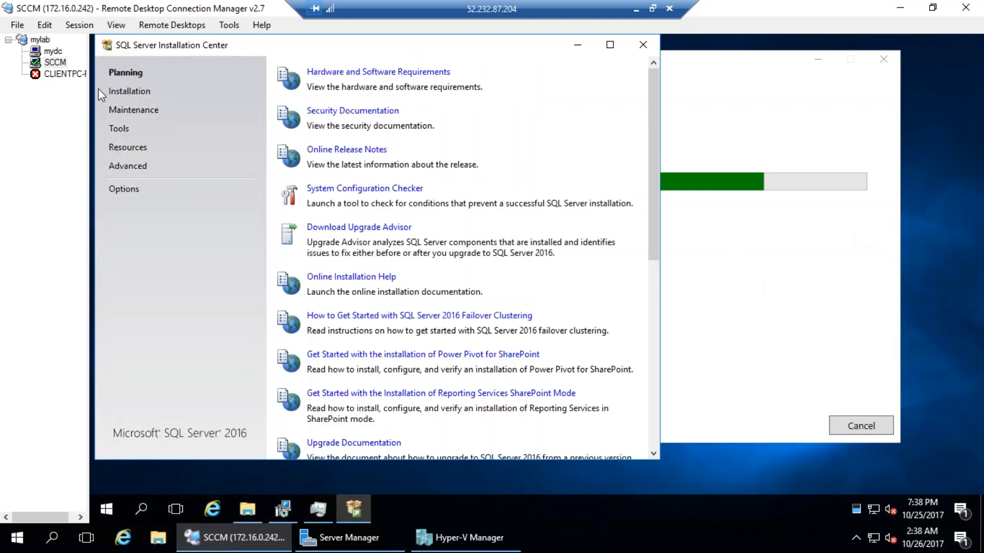
Show the Installation page of SQL Server Installation Center
click(128, 90)
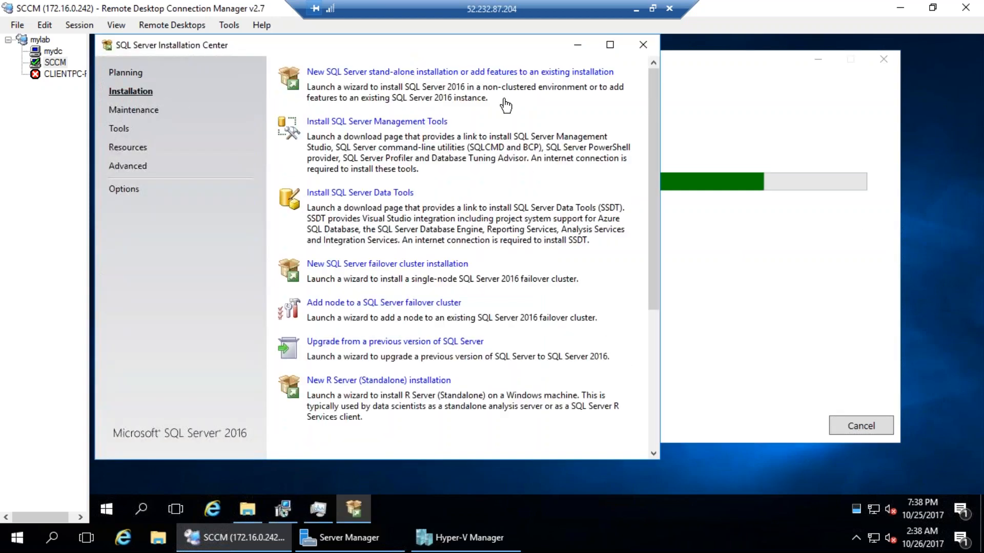
click(771, 146)
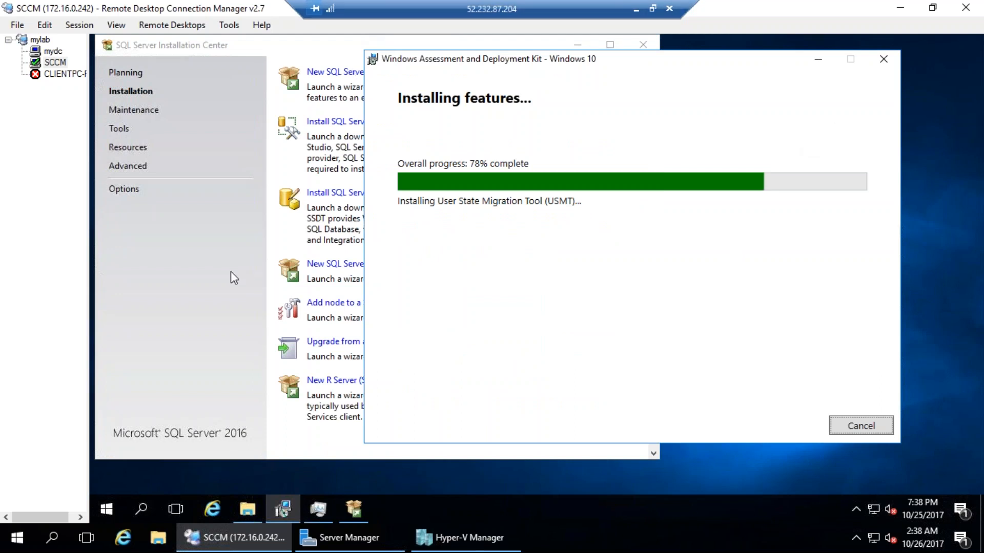
click(299, 212)
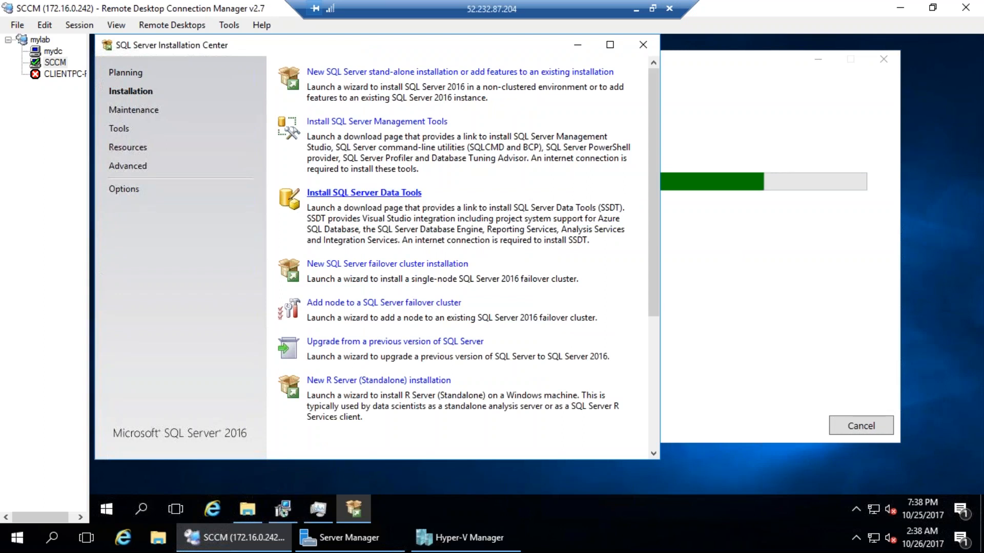
Open the SQL Server Data Tools download page, scroll through it, and close it
click(363, 192)
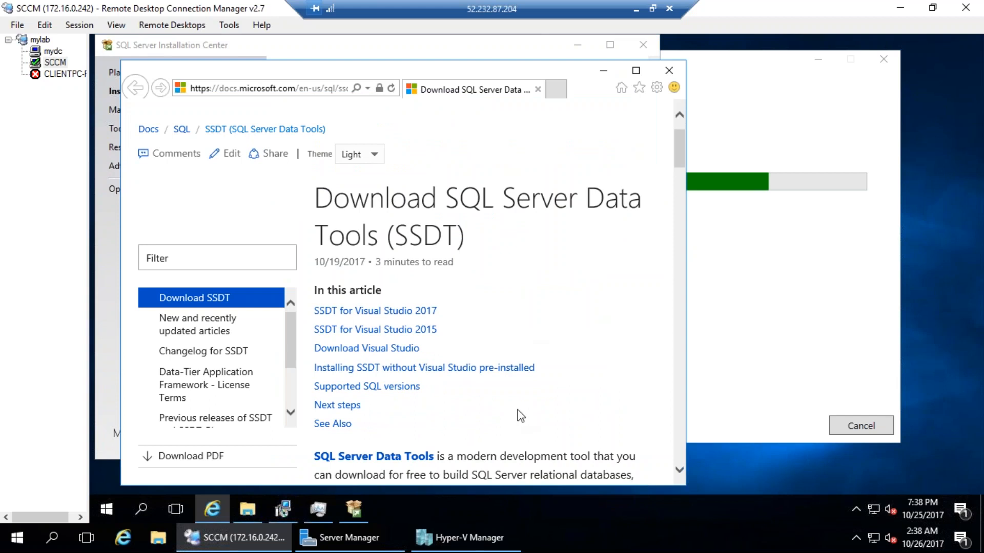
scroll(519, 410, down, 5)
scroll(519, 408, down, 3)
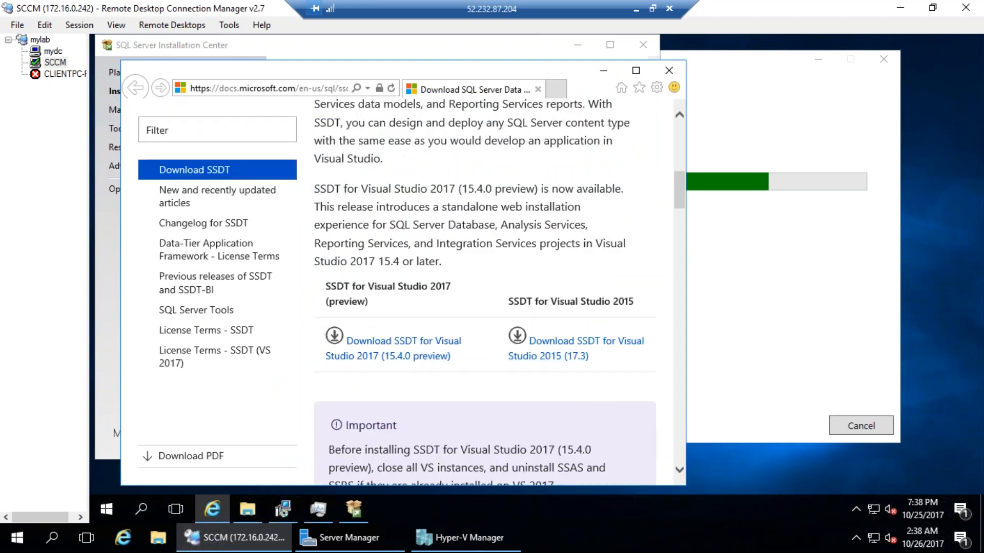
scroll(520, 408, down, 1)
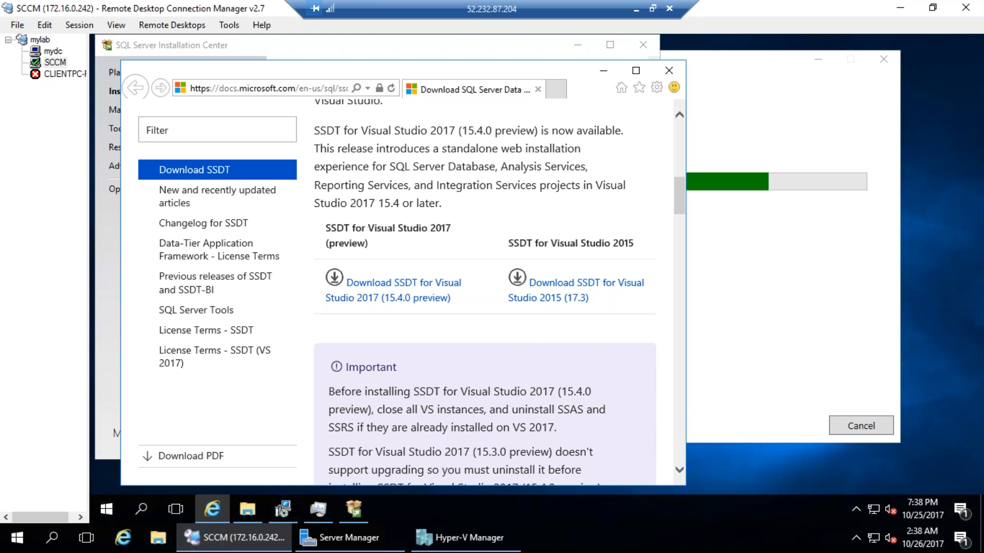
click(669, 70)
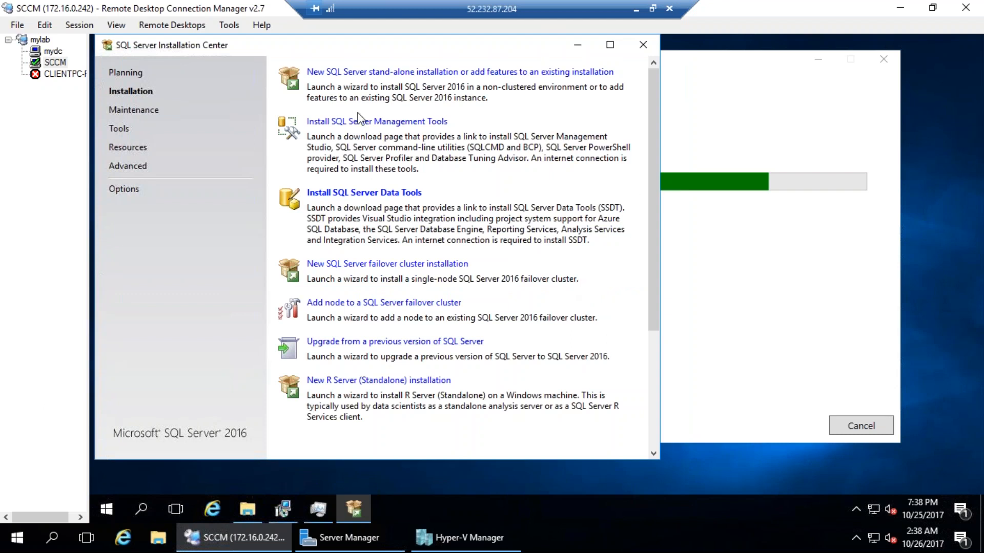
Open the SQL Server Management Tools download page and scroll to the SSMS 17.3 download link
click(410, 123)
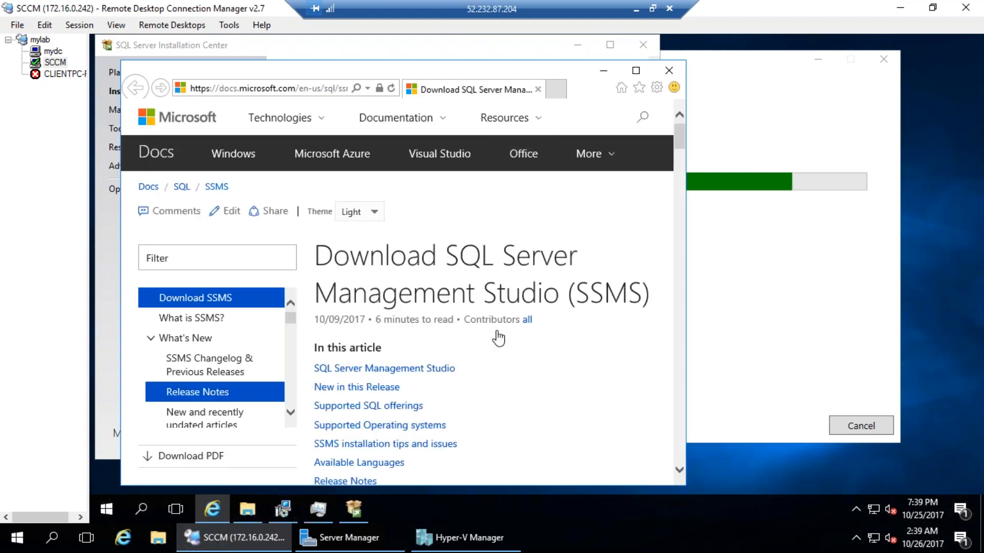
scroll(508, 307, down, 5)
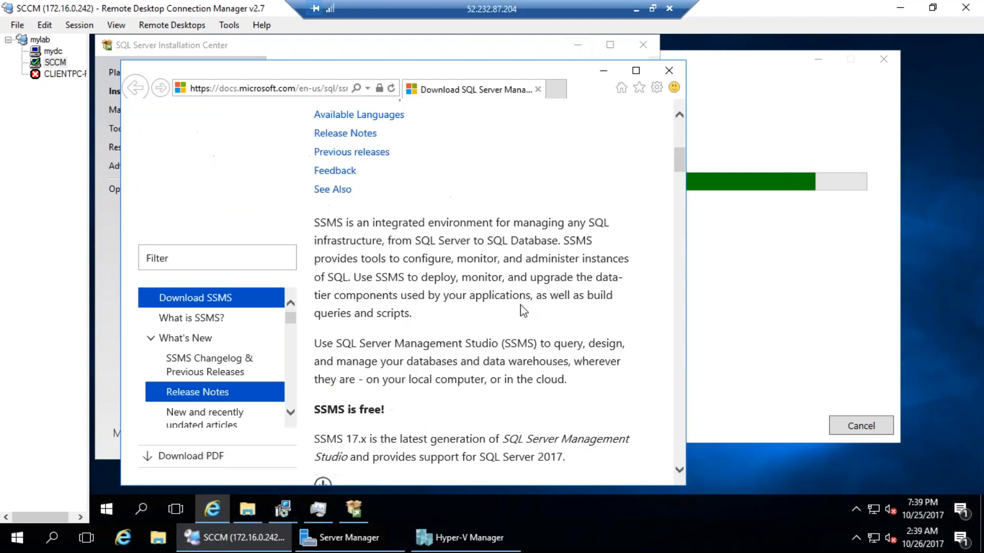
scroll(500, 295, down, 5)
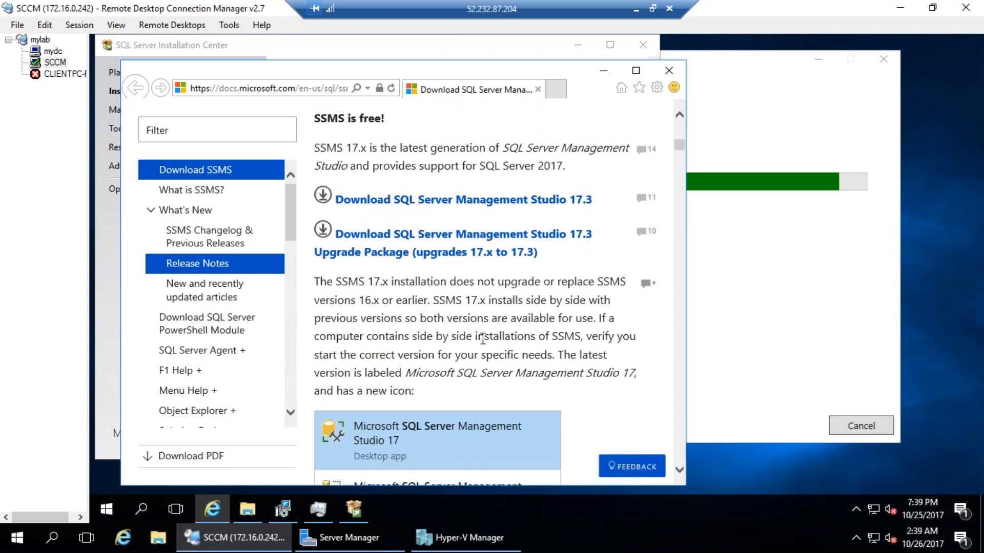
scroll(482, 339, down, 1)
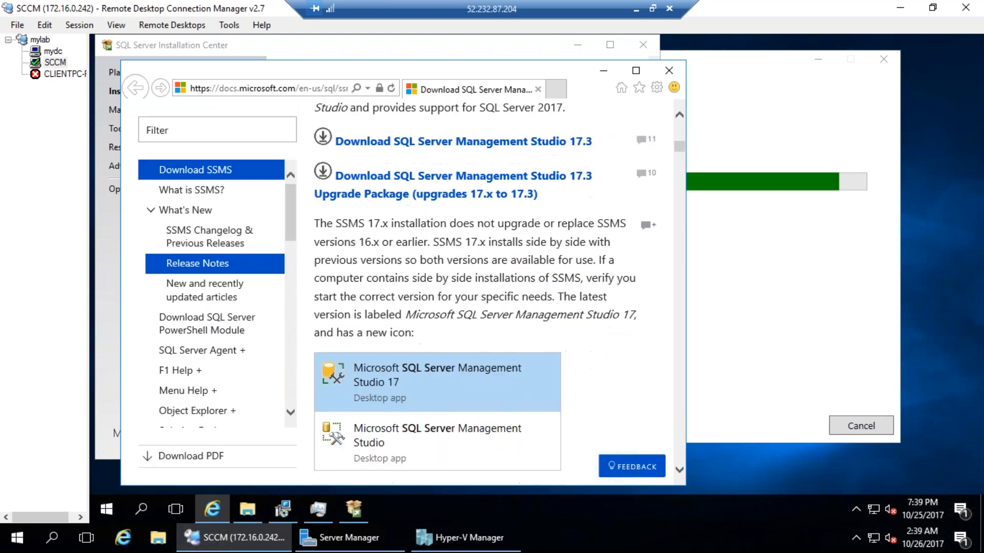
scroll(473, 340, down, 7)
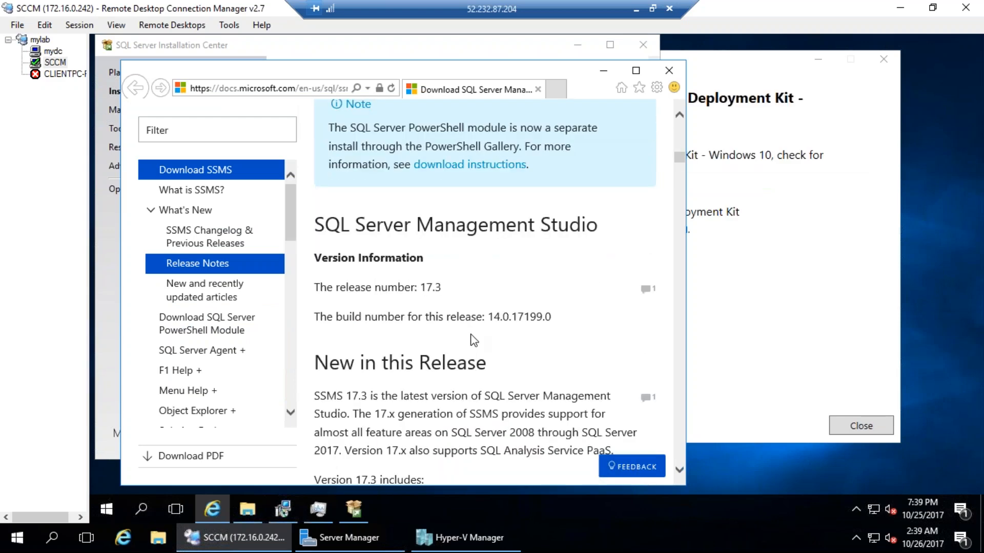
scroll(473, 340, up, 4)
scroll(473, 340, down, 16)
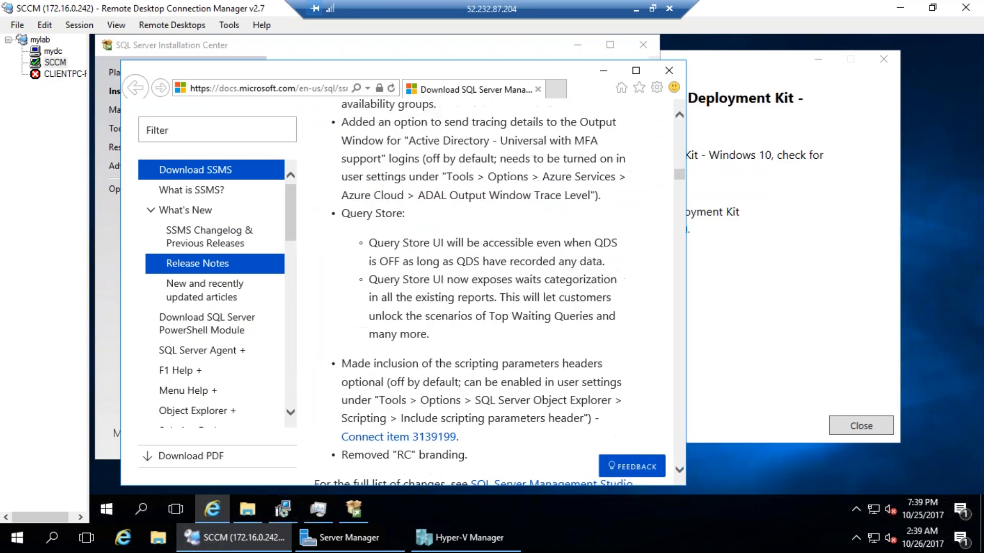
scroll(482, 292, down, 4)
scroll(482, 292, down, 2)
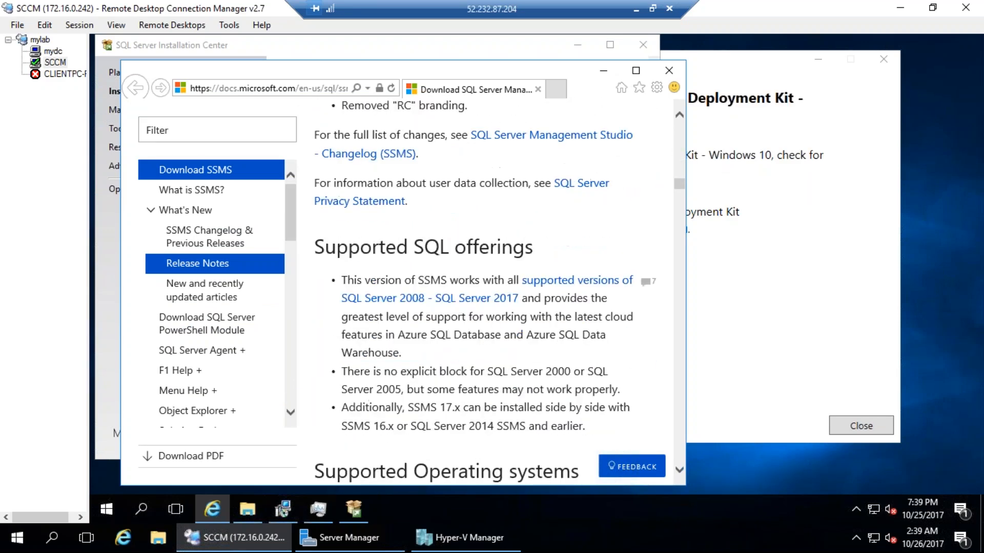
scroll(482, 292, up, 6)
scroll(481, 292, down, 5)
scroll(482, 292, up, 13)
scroll(472, 285, up, 7)
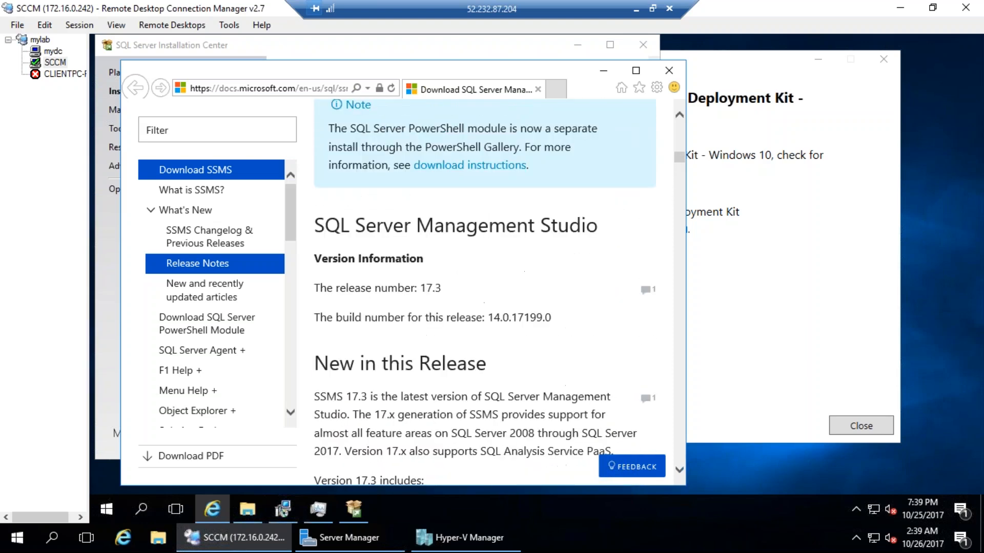
scroll(472, 285, up, 8)
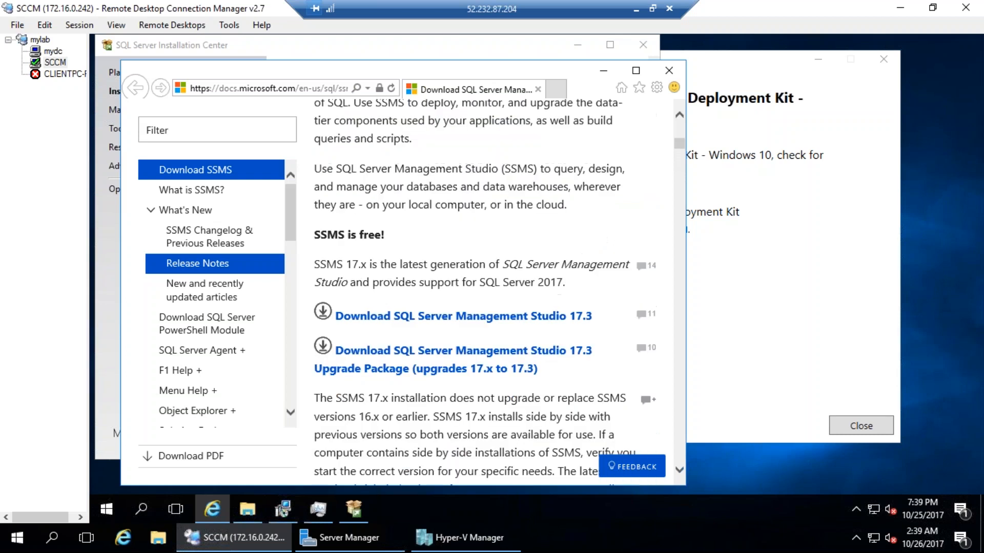
scroll(485, 340, down, 1)
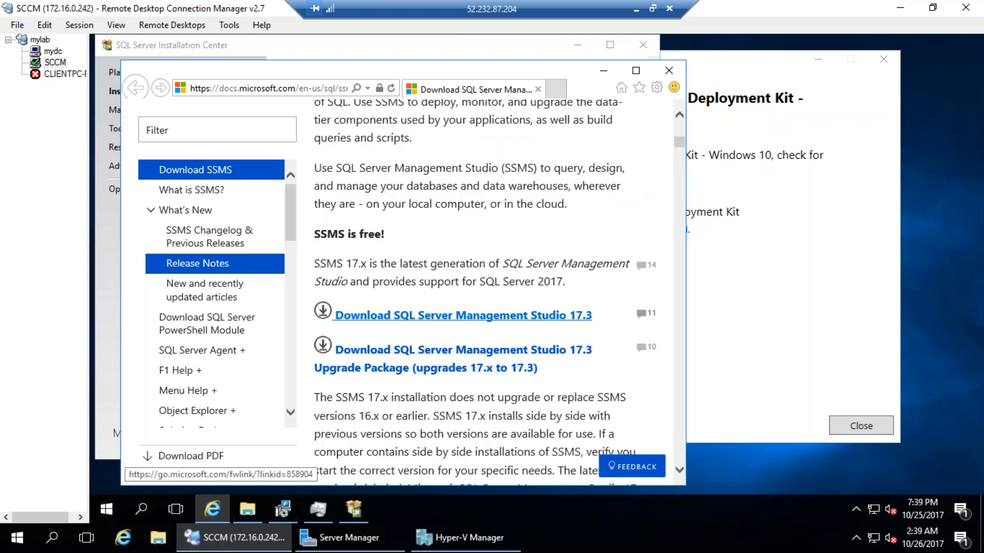
Download and save SSMS 17.3 (SSMS-Setup-ENU.exe), showing the downloads list to track progress
click(464, 316)
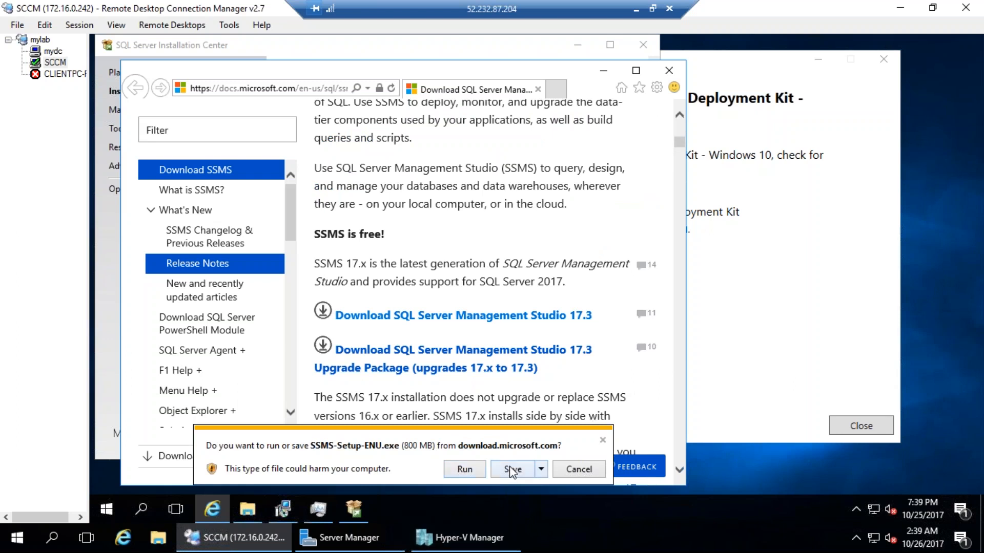
click(512, 469)
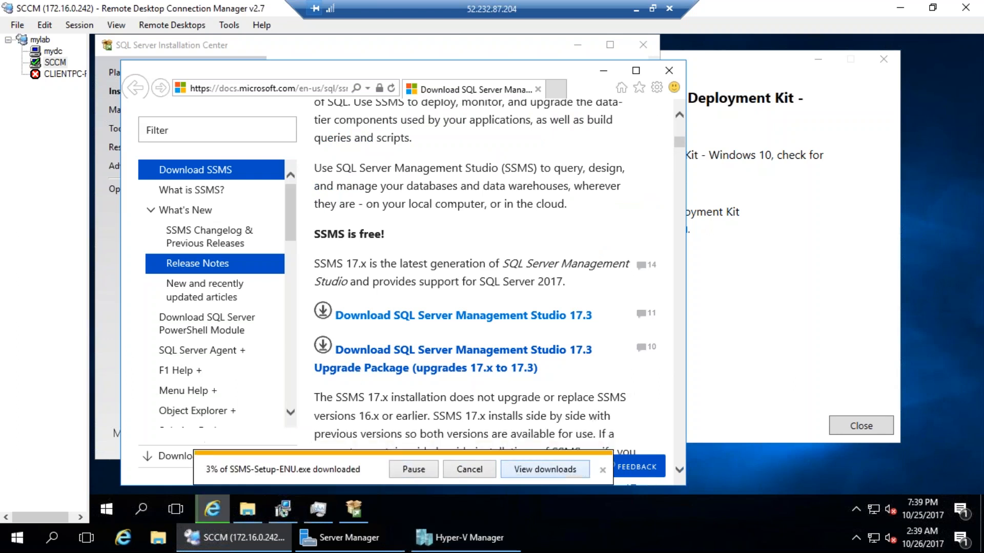
click(552, 469)
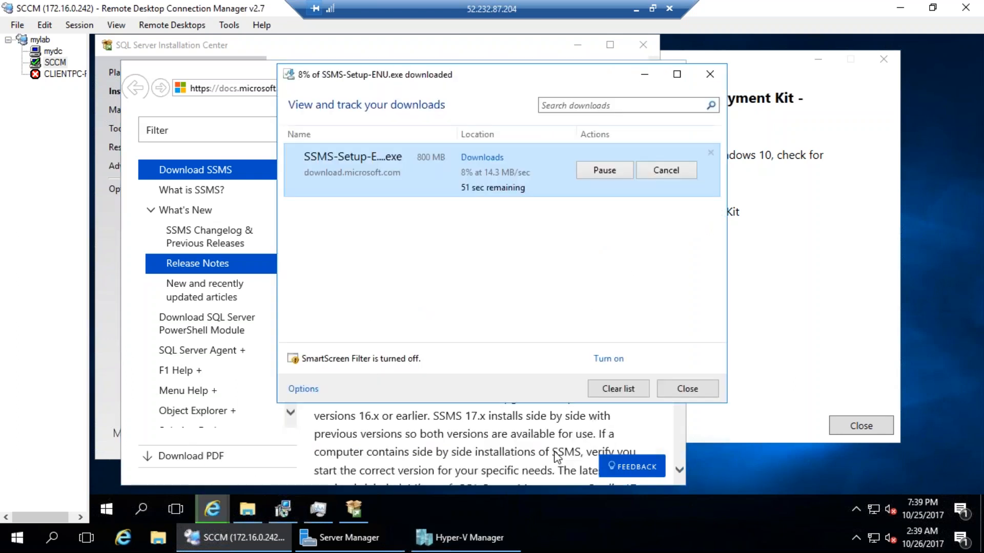
Close the finished ADK installer window and the SSMS download page, leaving the downloads dialog open
click(819, 129)
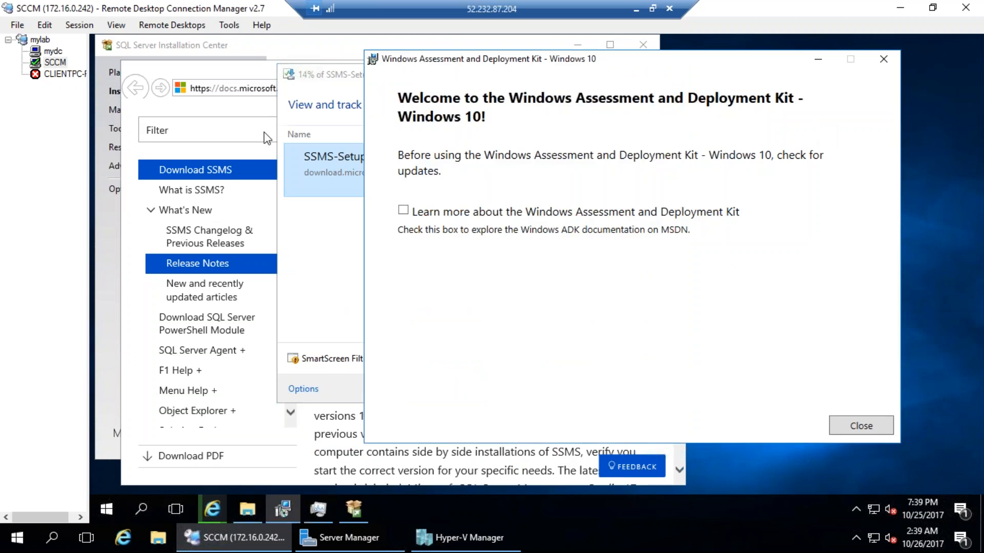
click(853, 430)
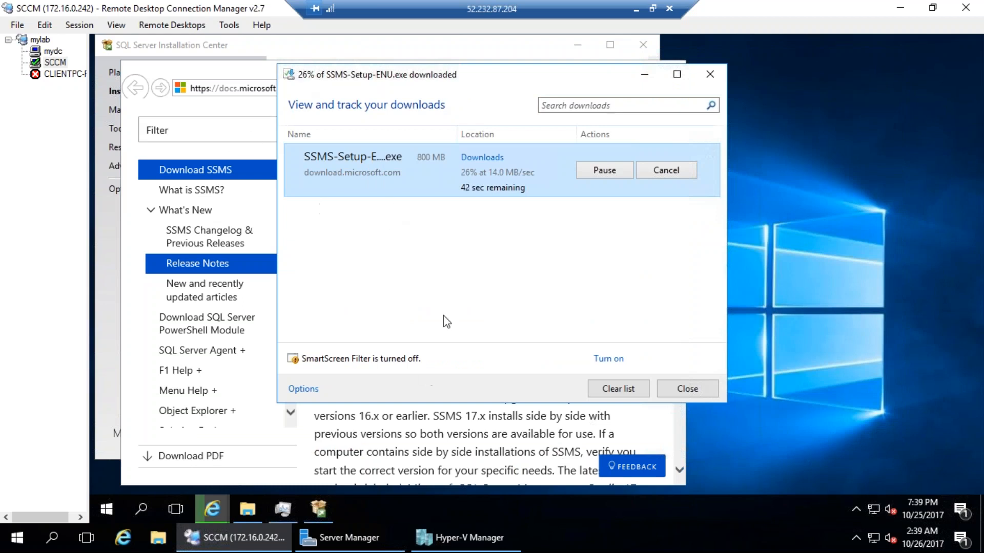
click(234, 58)
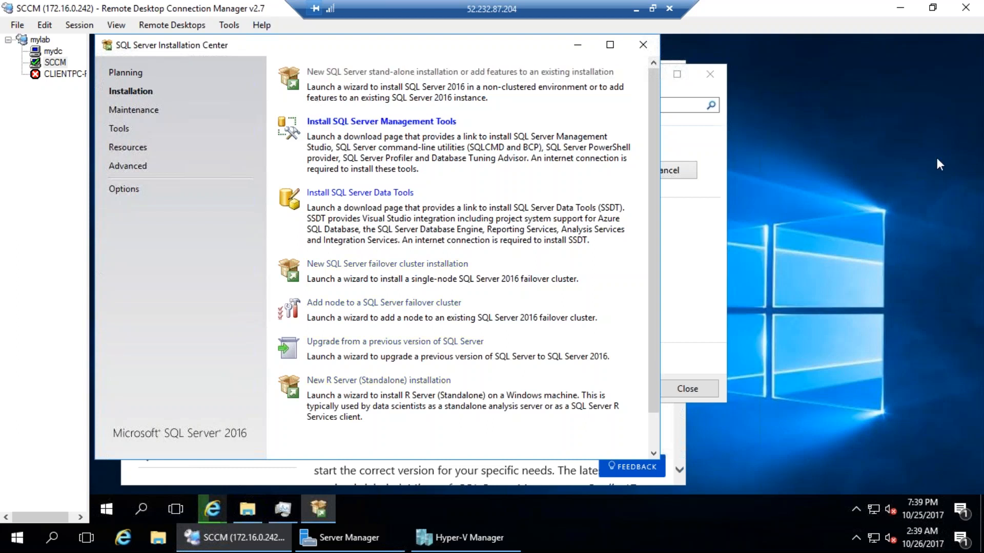
click(548, 485)
click(669, 71)
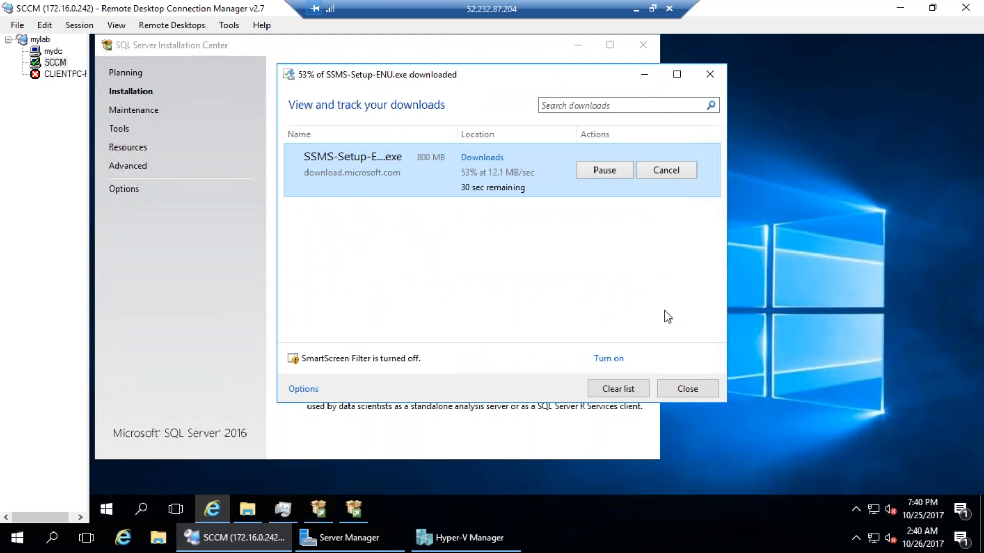
Start a new stand-alone SQL Server 2016 installation with the Evaluation edition and accept the license terms
click(586, 437)
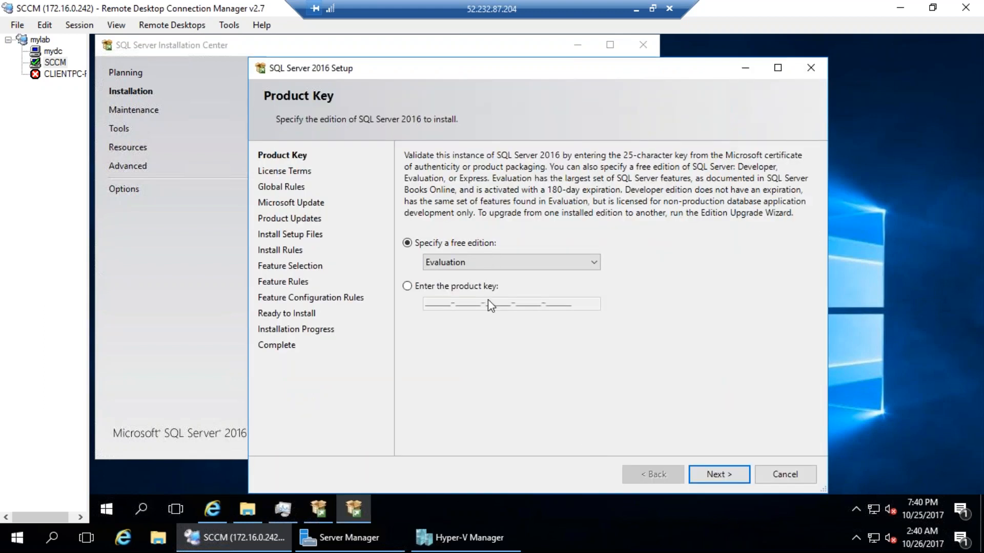
click(716, 475)
click(508, 391)
click(727, 475)
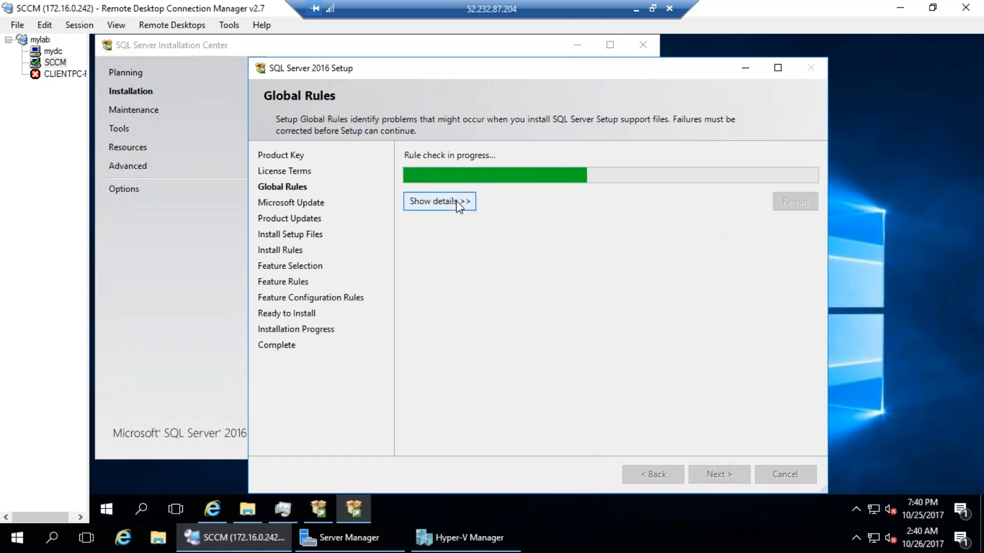
Review global rules, skip Microsoft Update, and pass Install Rules despite one firewall warning
click(417, 201)
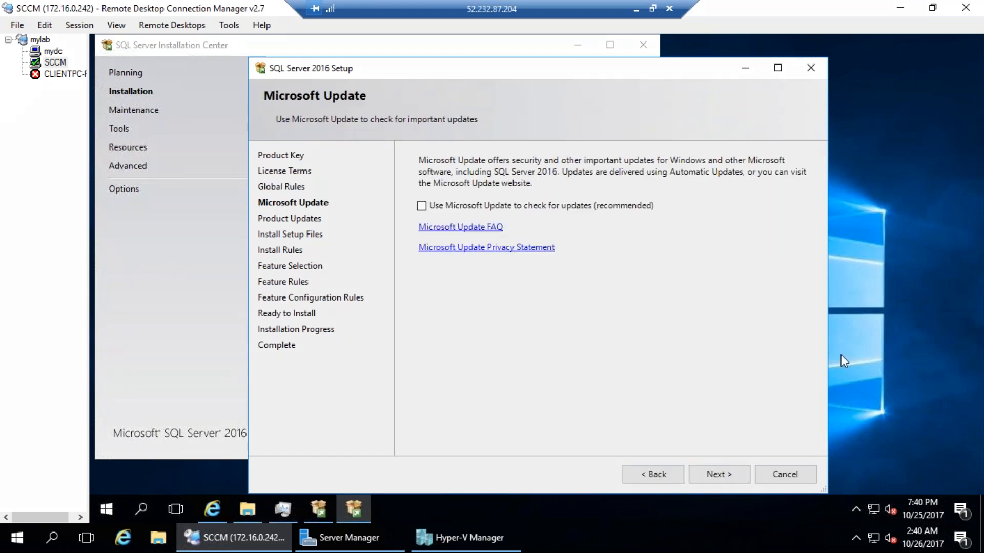
click(690, 467)
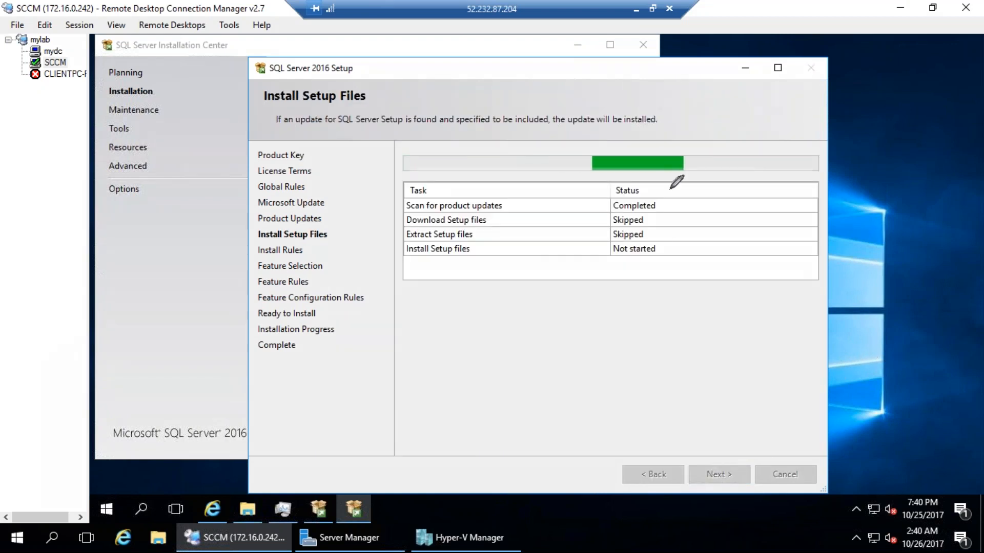
drag(670, 189, 637, 162)
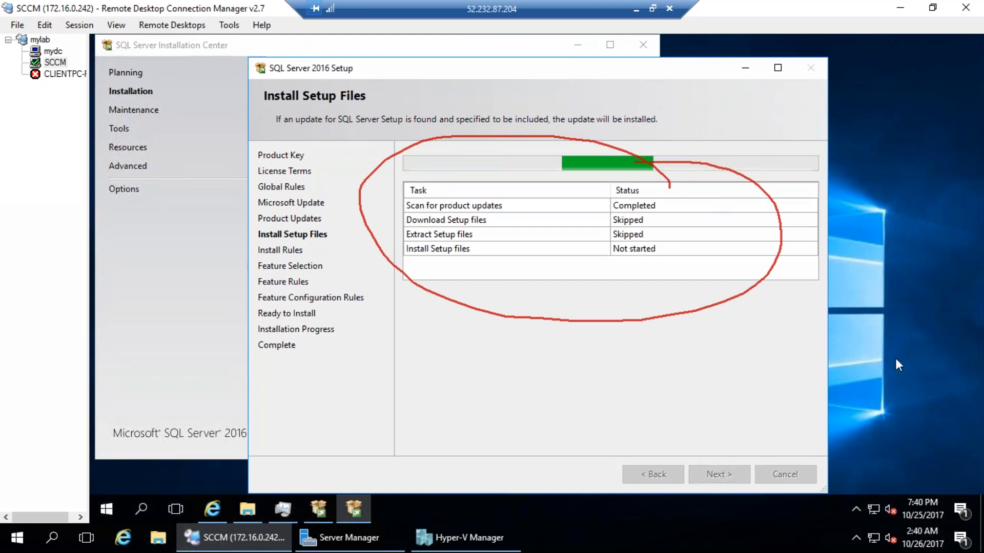
key(Escape)
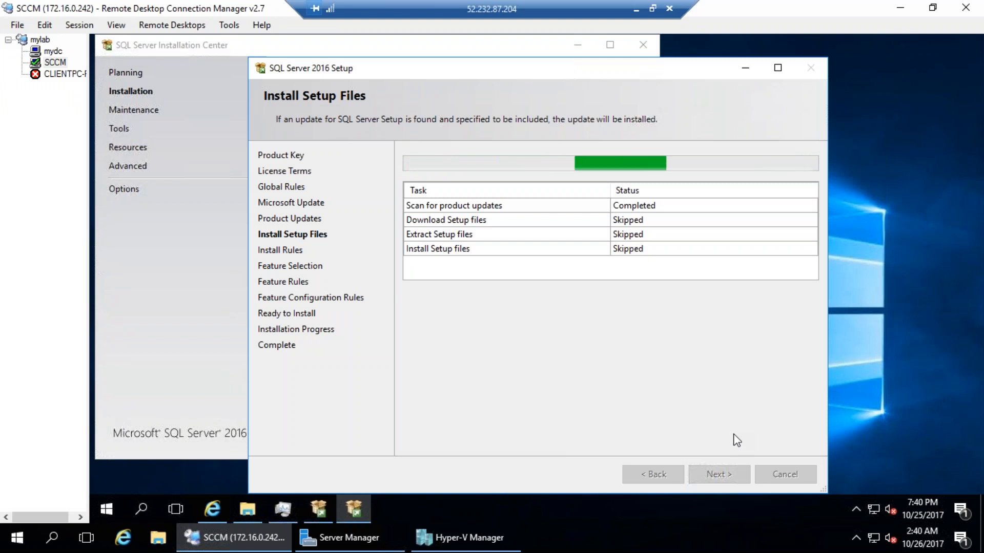
click(462, 203)
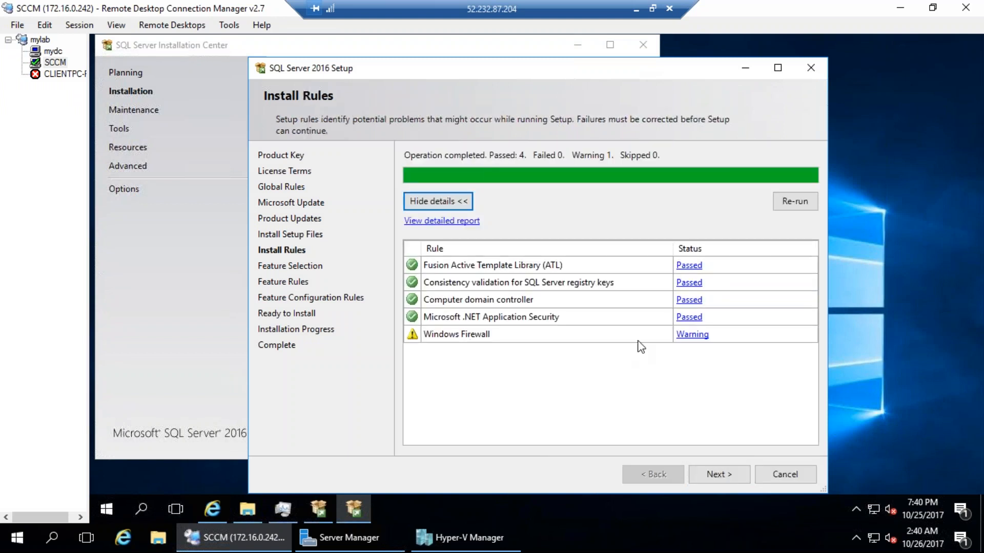
click(727, 472)
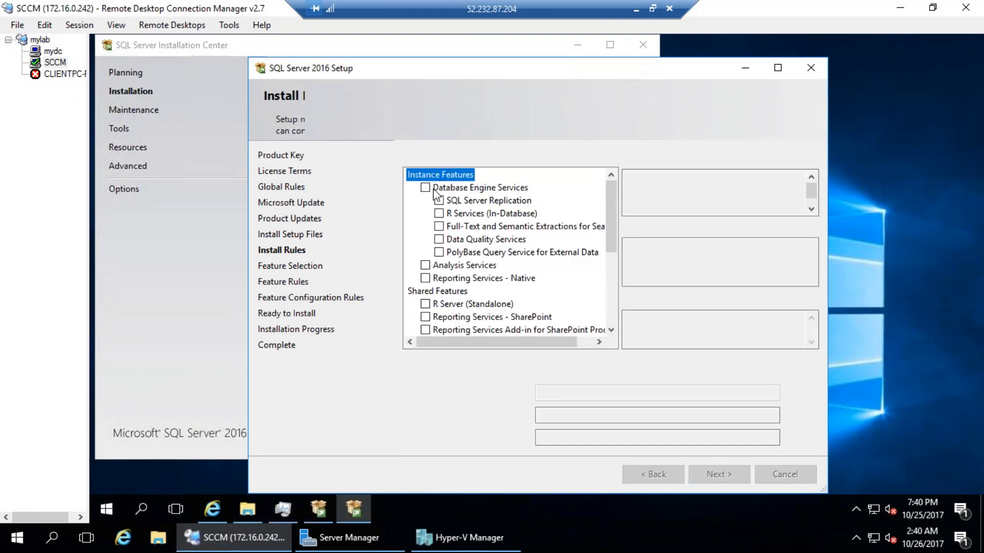
Select Database Engine Services and Reporting Services - Native, highlighting both with on-screen annotations
click(425, 188)
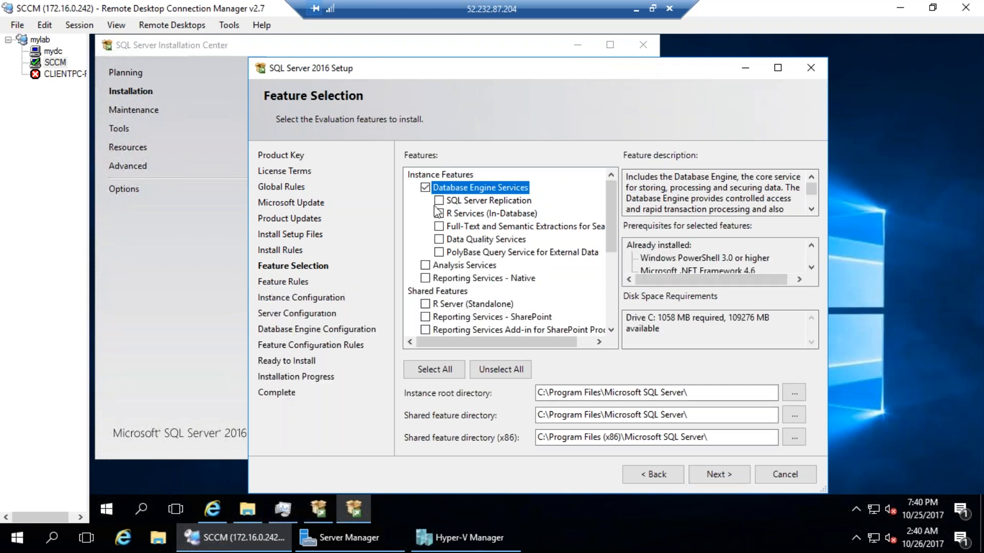
click(426, 278)
key(ctrl+2)
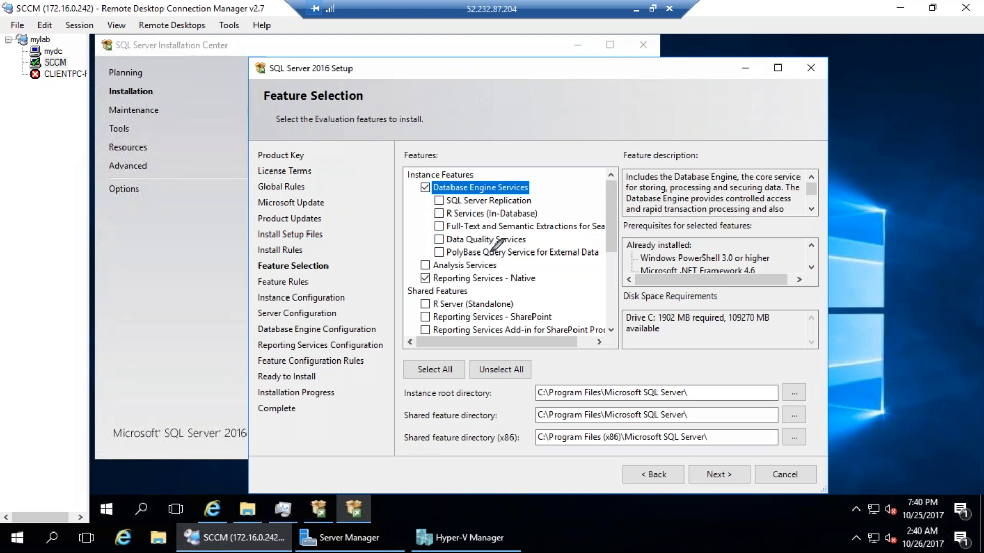
mouse_move(547, 278)
mouse_down()
mouse_move(461, 293)
mouse_move(711, 263)
mouse_up()
mouse_move(544, 183)
mouse_down()
mouse_move(535, 193)
mouse_move(656, 174)
mouse_up()
mouse_move(690, 279)
mouse_down()
mouse_move(717, 285)
mouse_move(689, 302)
mouse_move(706, 302)
mouse_up()
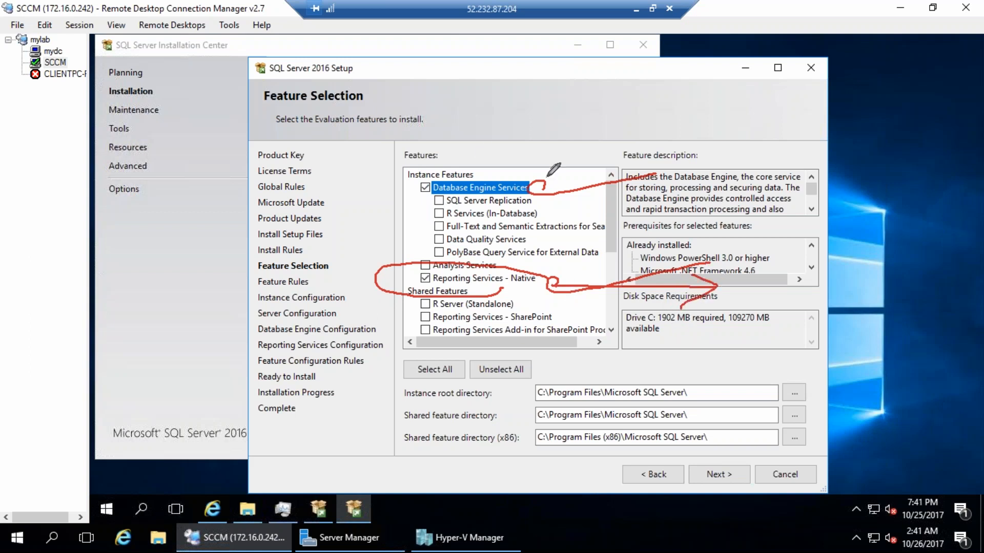
drag(541, 178, 618, 128)
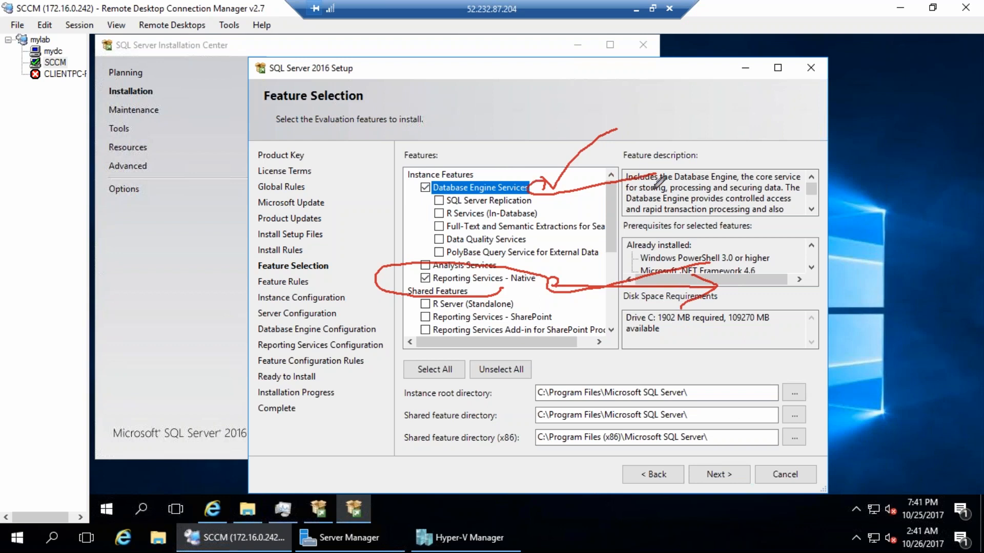
key(e)
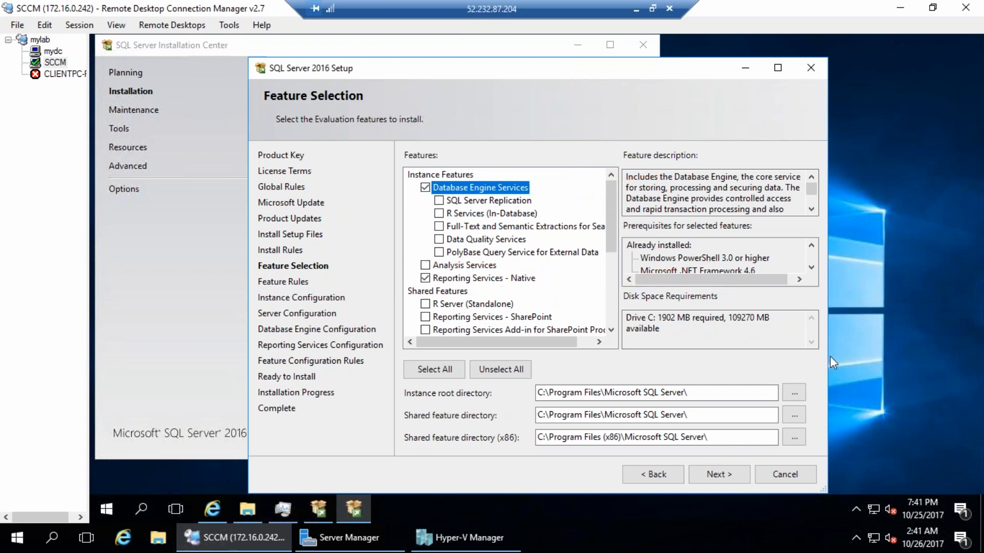
Also select Client Tools Connectivity, check the disk space needed, and confirm the features
click(687, 343)
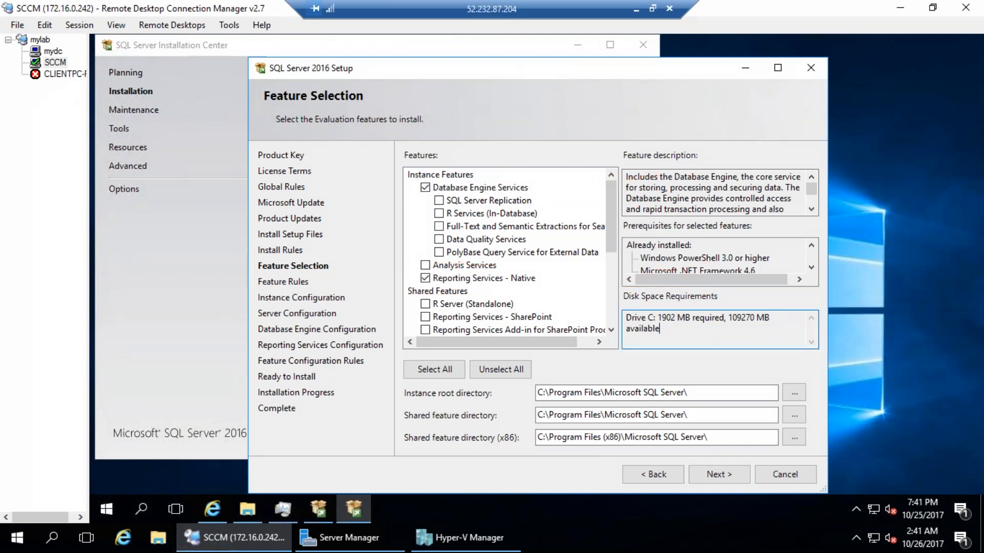
scroll(610, 256, down, 4)
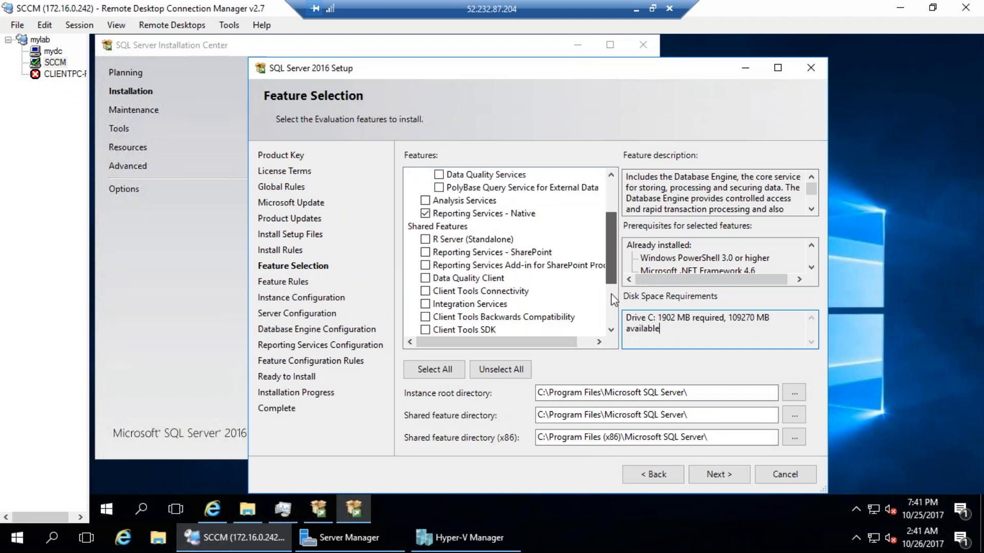
click(425, 200)
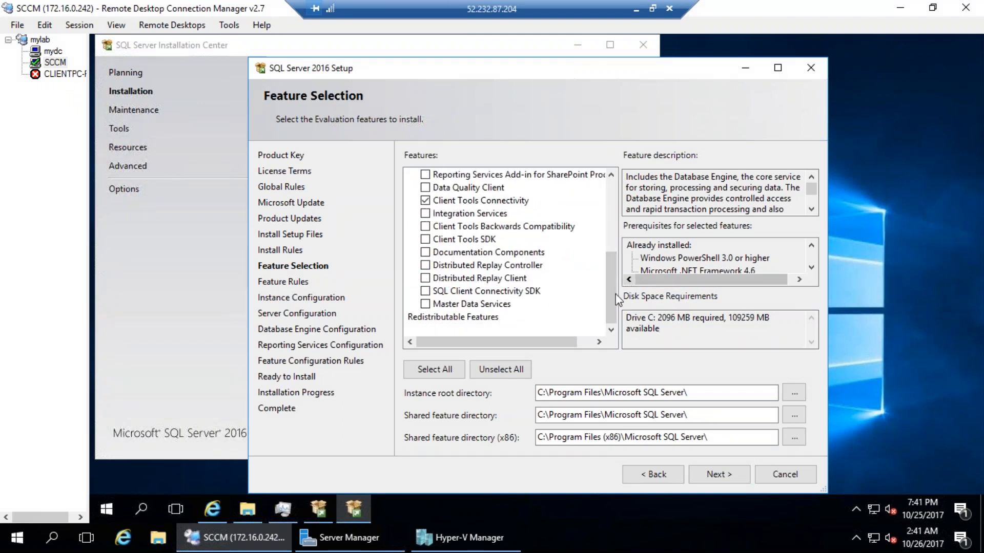
drag(610, 295, 604, 189)
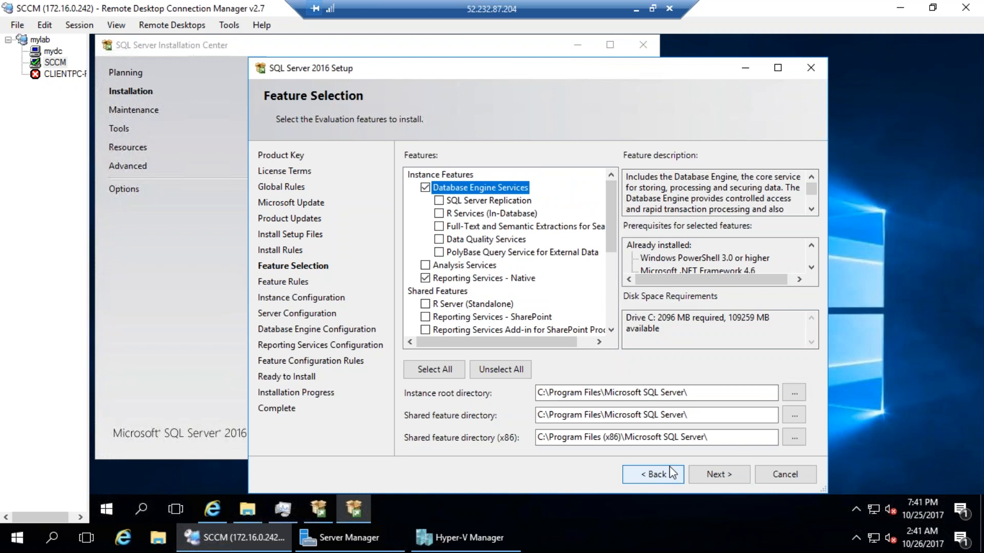
click(718, 474)
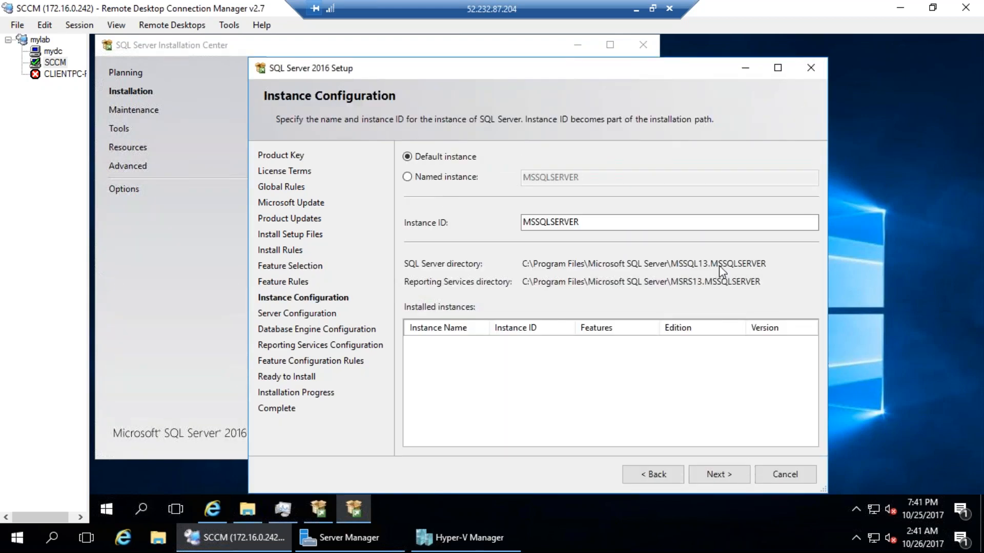
Keep the default MSSQLSERVER instance, annotating its instance ID and directories, and continue
mouse_move(547, 170)
mouse_down()
mouse_move(488, 219)
mouse_move(444, 193)
mouse_up()
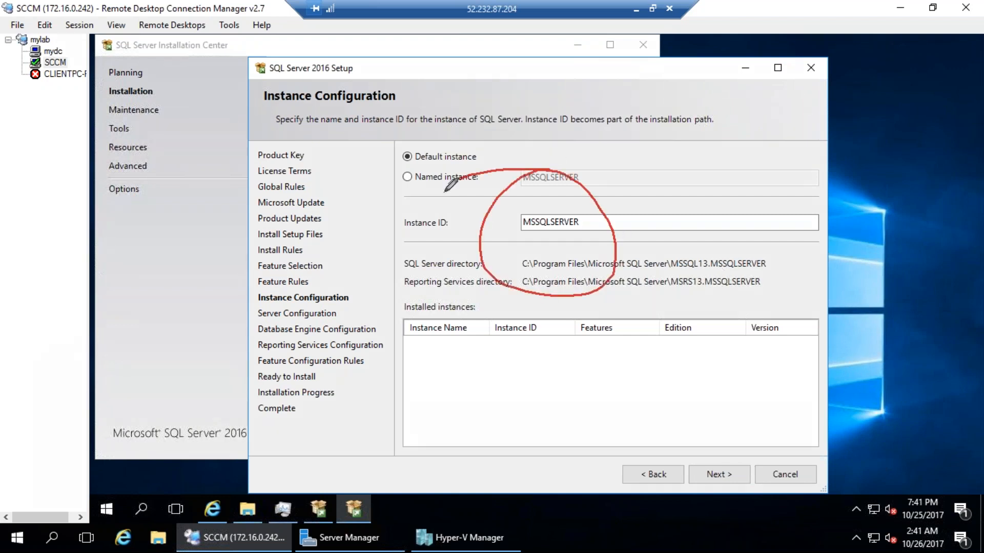
drag(354, 333, 519, 248)
mouse_move(142, 290)
mouse_down()
mouse_move(157, 264)
mouse_move(203, 266)
mouse_move(222, 255)
mouse_up()
mouse_move(237, 237)
mouse_down()
mouse_move(226, 247)
mouse_move(246, 279)
mouse_up()
mouse_move(225, 208)
mouse_down()
mouse_move(287, 308)
mouse_move(366, 314)
mouse_up()
drag(429, 311, 545, 234)
drag(544, 235, 548, 260)
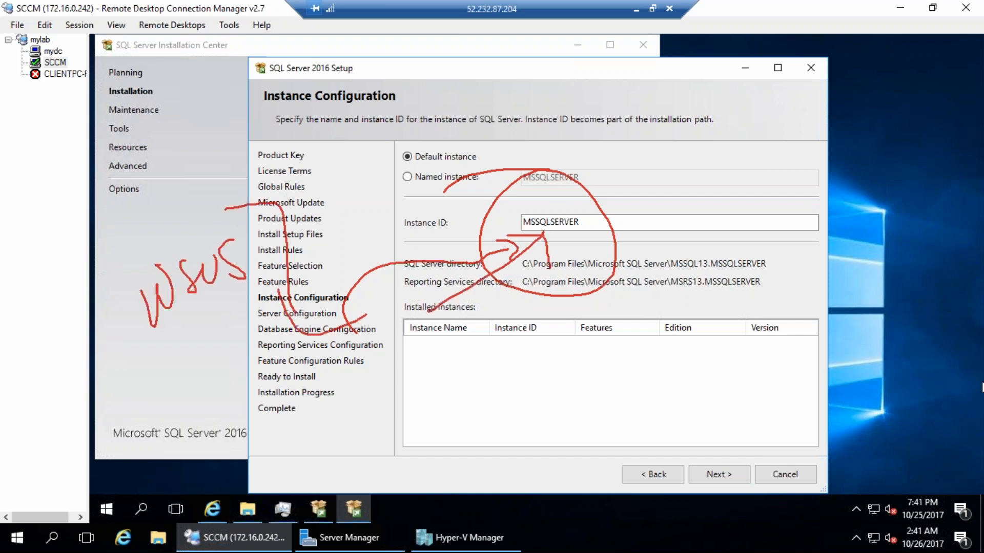
key(Escape)
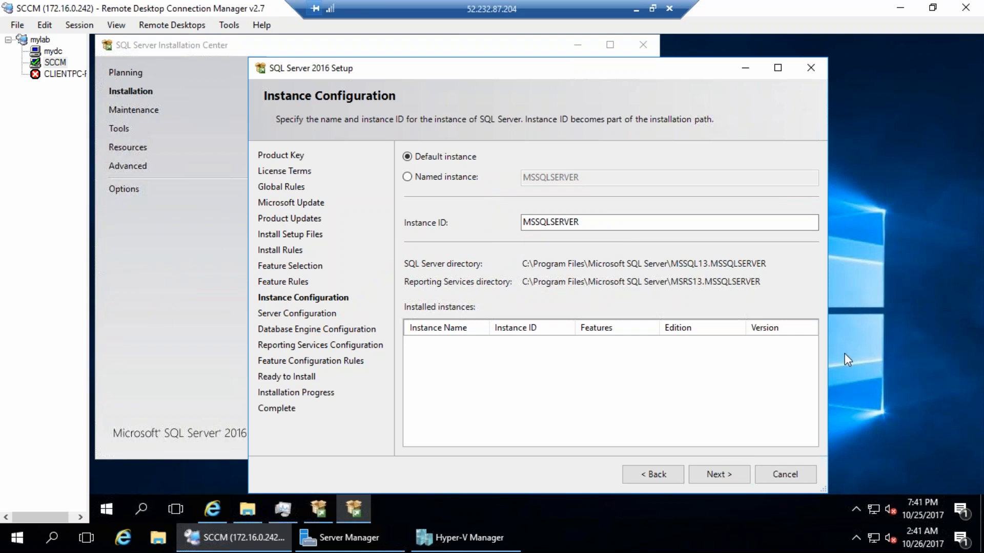
click(717, 475)
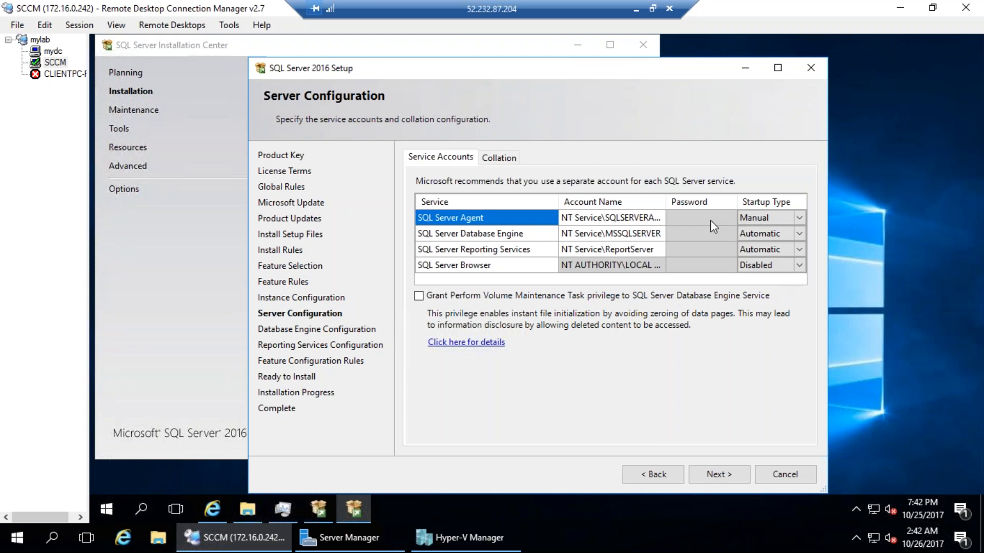
Grant the Database Engine the Perform Volume Maintenance Task privilege and accept the service accounts
click(586, 292)
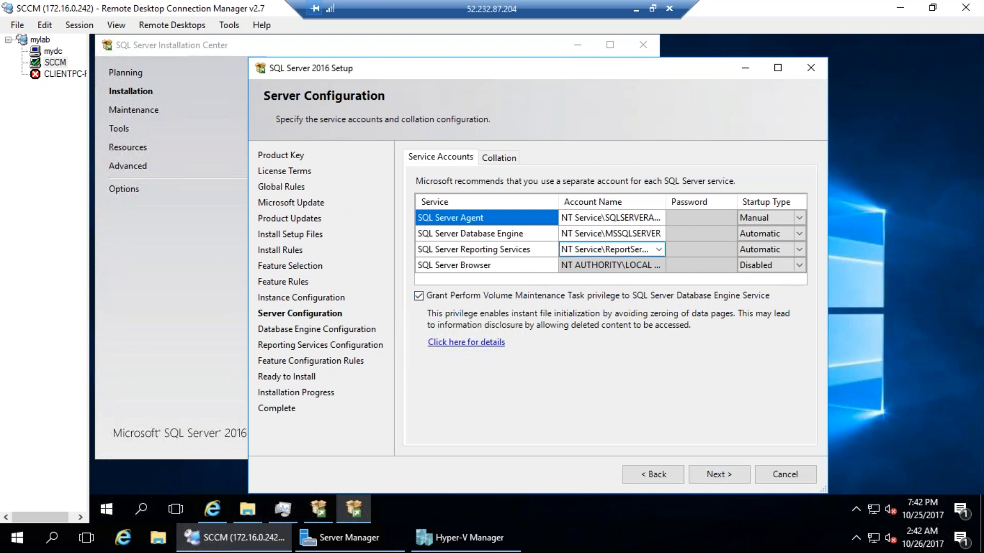
mouse_move(655, 200)
mouse_down()
mouse_move(577, 208)
mouse_move(672, 236)
mouse_move(622, 176)
mouse_move(622, 121)
mouse_move(643, 196)
mouse_up()
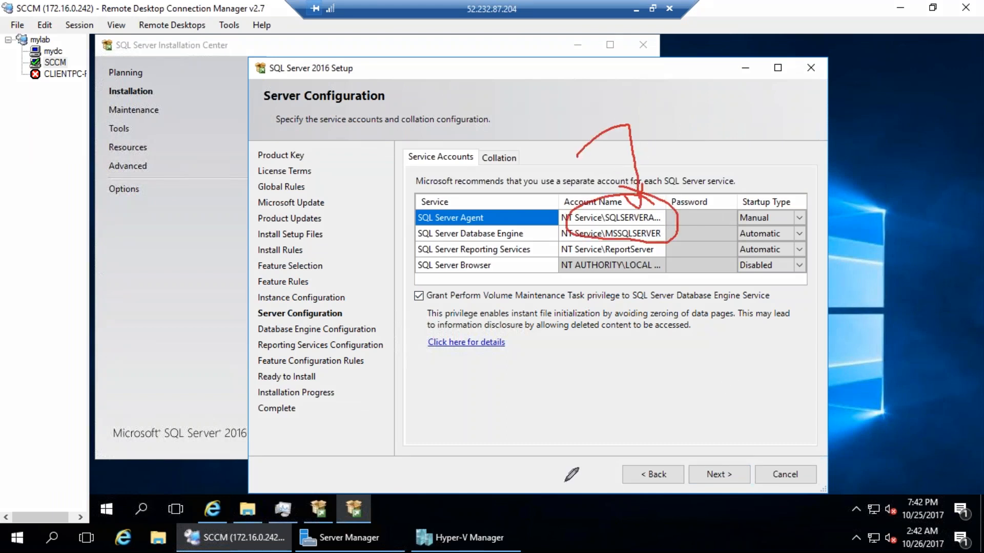
drag(515, 441, 620, 221)
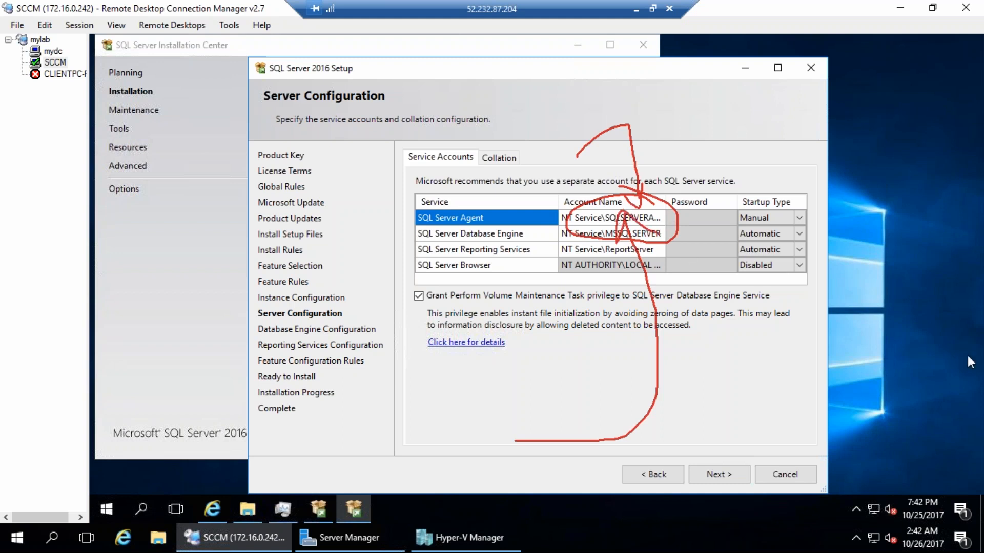
key(Escape)
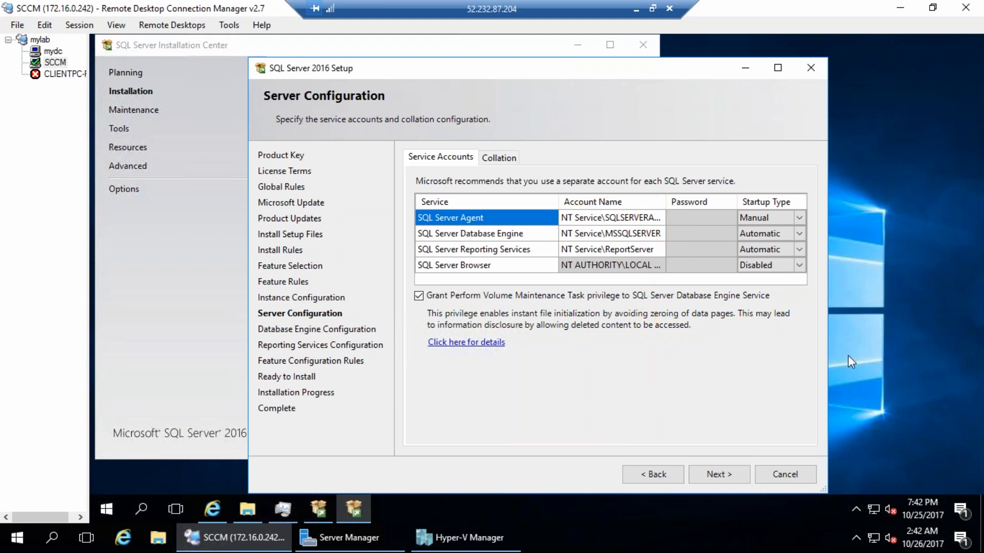
click(710, 475)
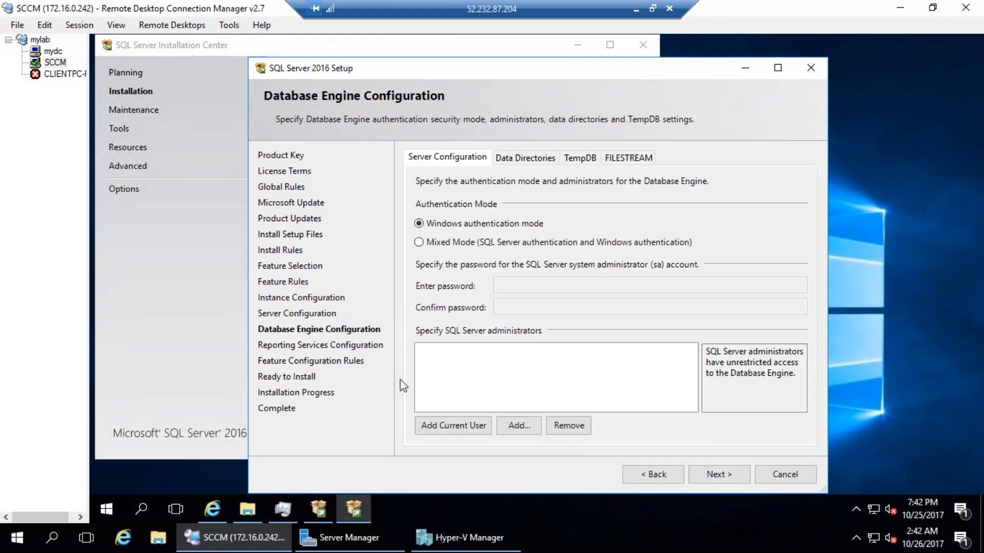
Add the current user as SQL Server administrator and advance through Reporting Services configuration to Ready to Install
click(477, 425)
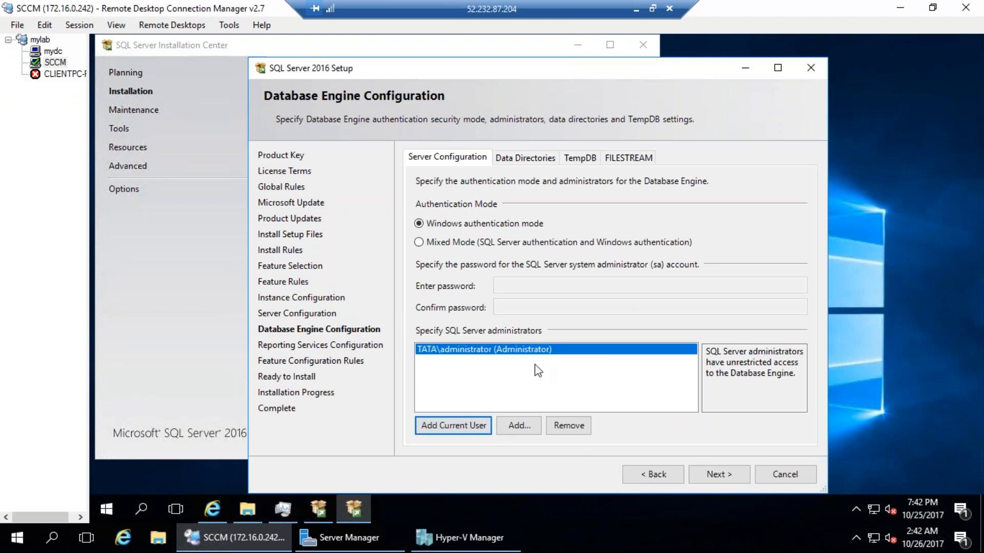
click(718, 479)
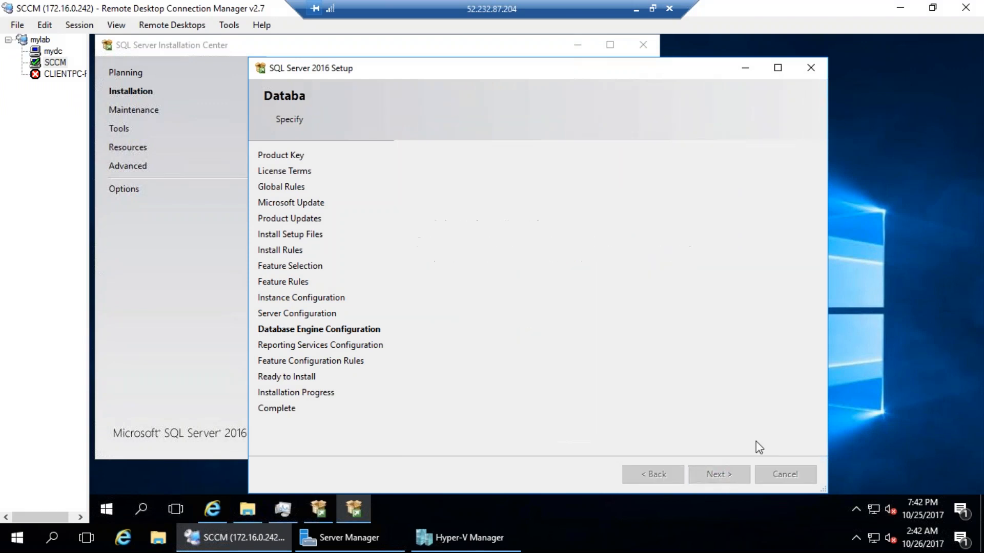
click(724, 470)
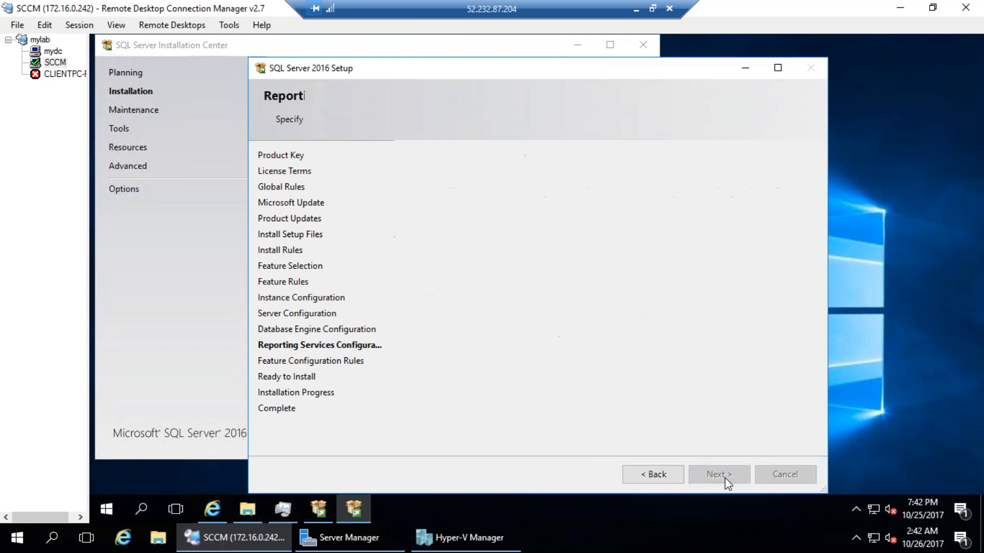
click(720, 474)
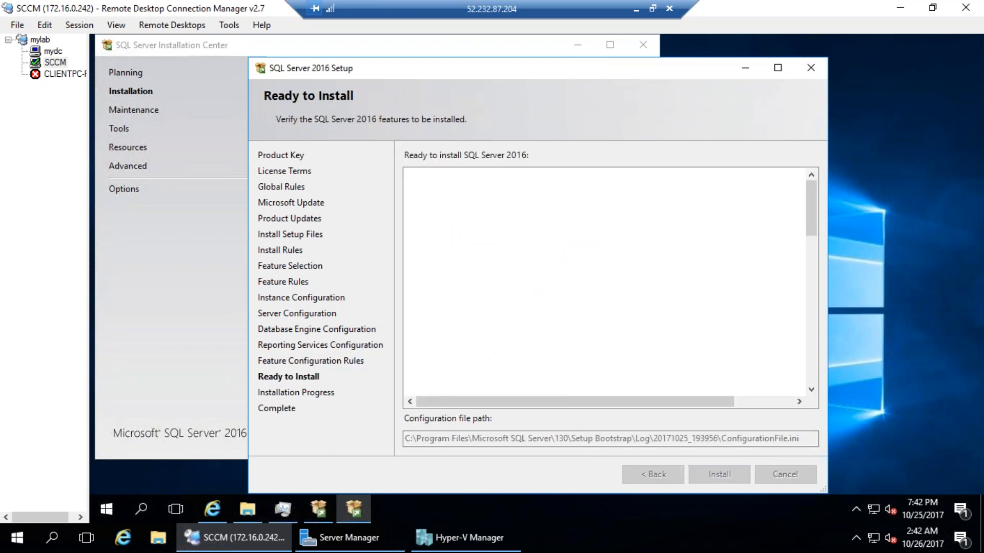